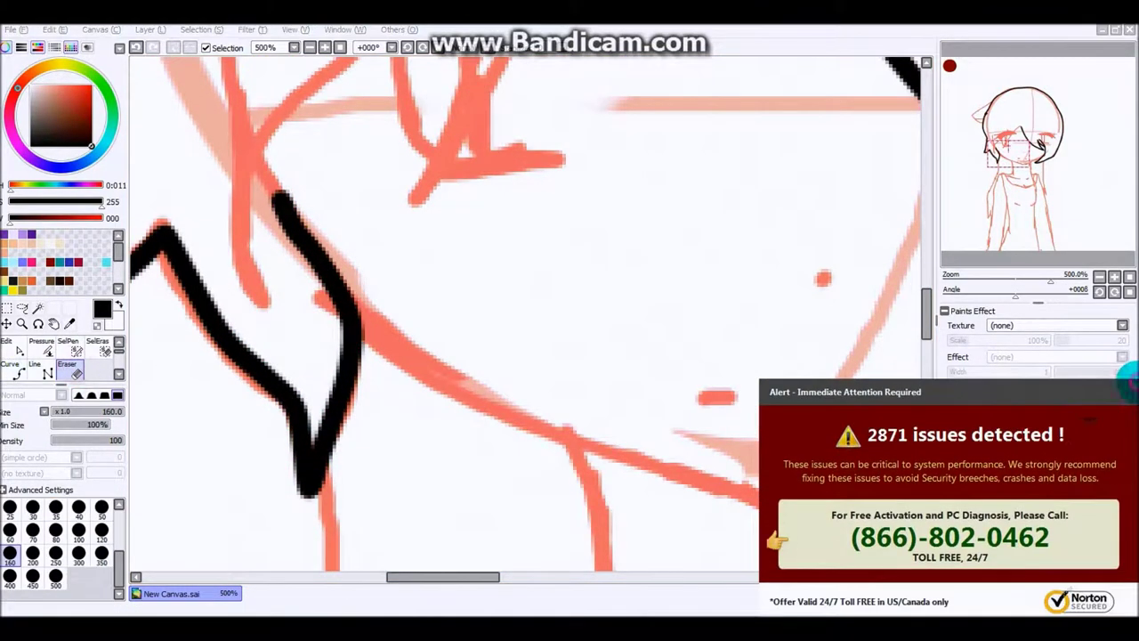
Ink the hair strands around the left-hand eye and outline its upper lash over the red sketch.
mouse_move(241, 234)
mouse_down()
mouse_move(473, 311)
mouse_move(133, 425)
mouse_up()
key(ctrl+z)
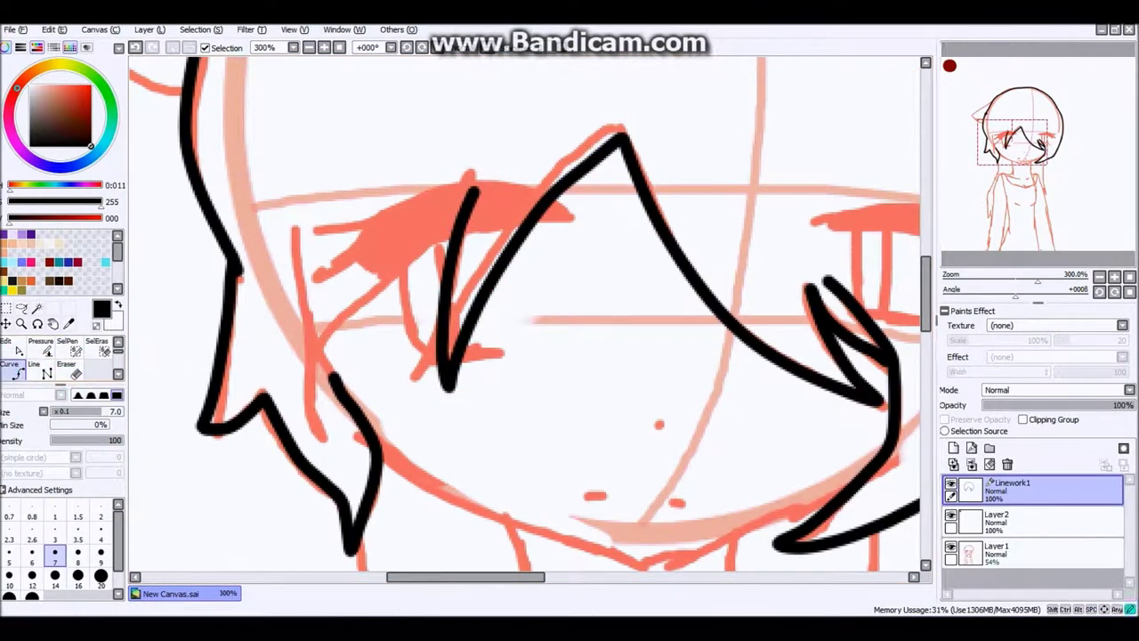
scroll(555, 222, up, 1)
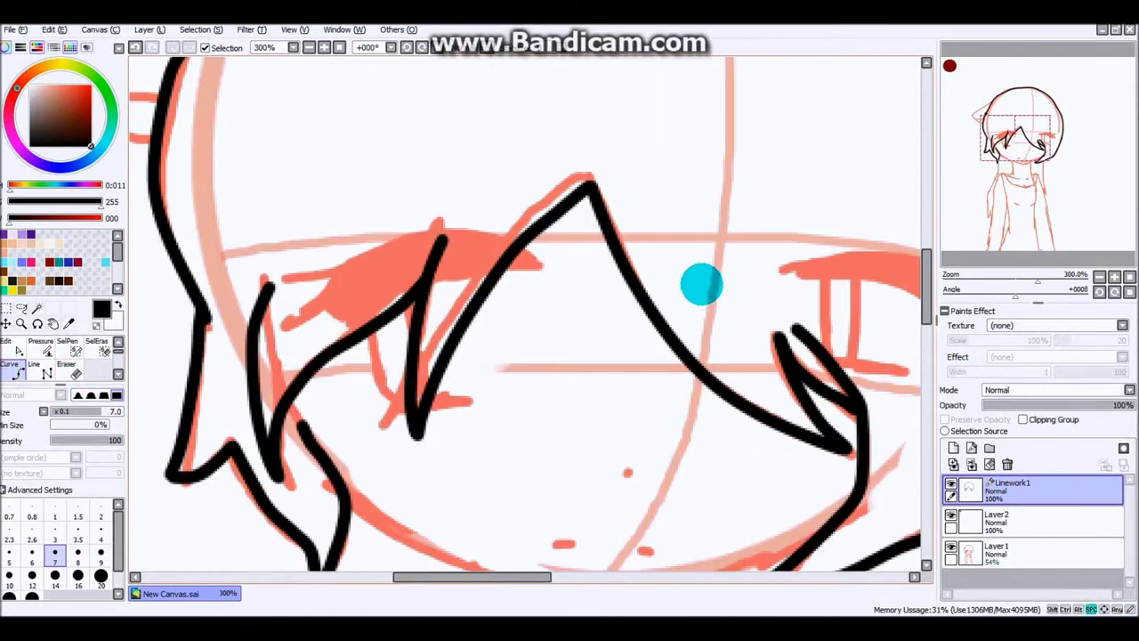
drag(485, 261, 258, 239)
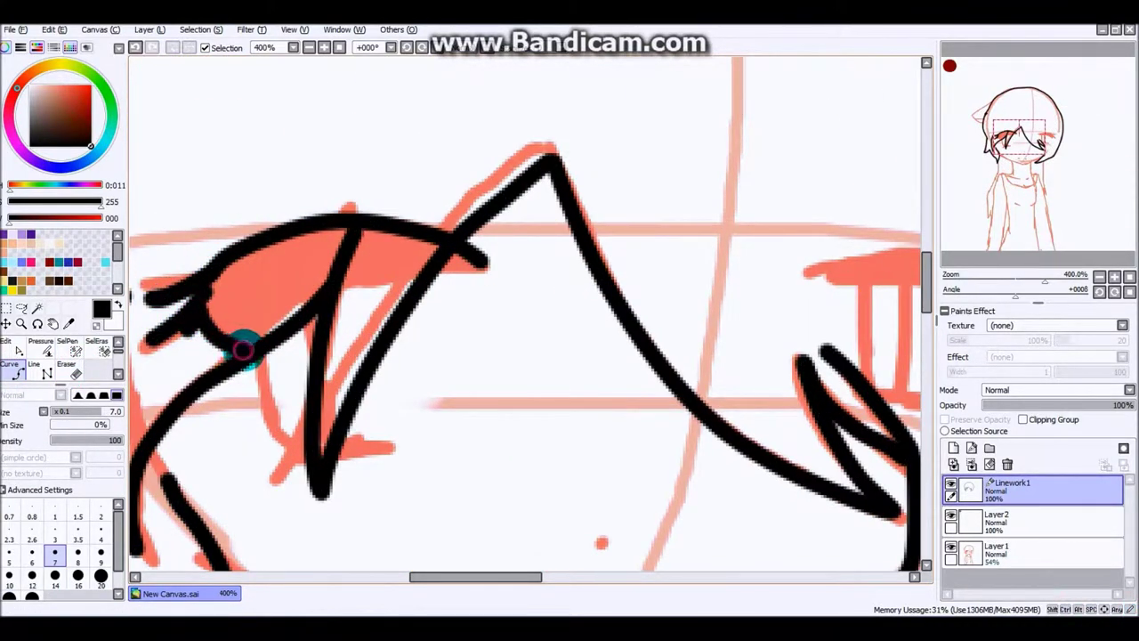
scroll(481, 265, up, 2)
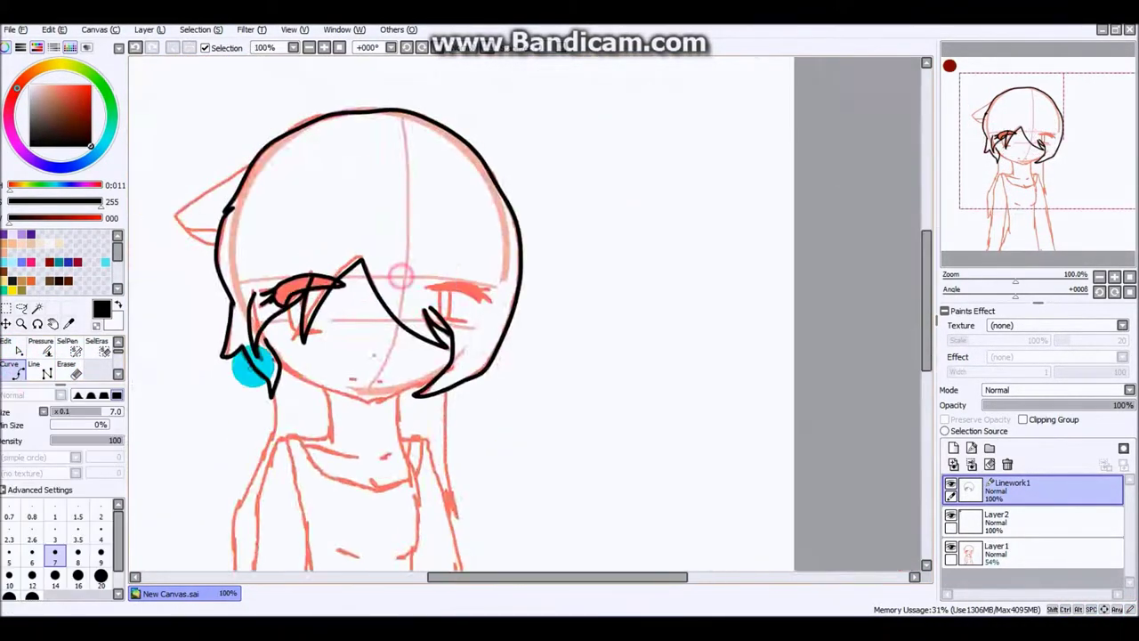
Ink the iris lines of the left-hand eye and delete Layer2.
click(69, 365)
scroll(258, 220, down, 2)
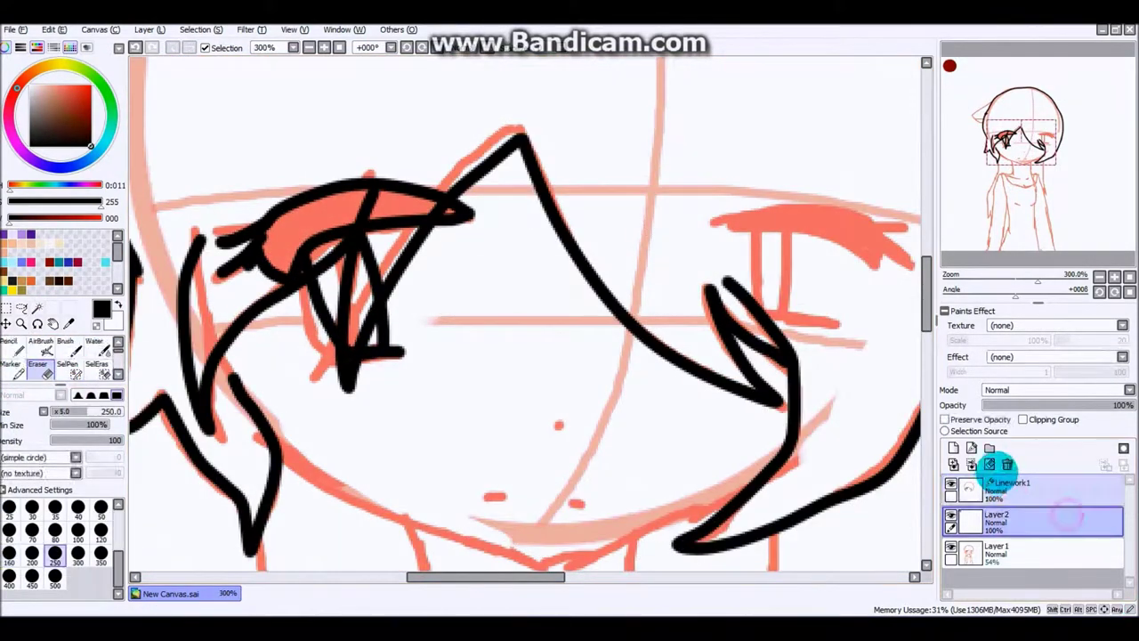
click(1008, 463)
Ink the pointed ear on the left of the head and delete the stray stroke crossing its lower edge.
scroll(191, 373, down, 3)
drag(551, 258, 402, 356)
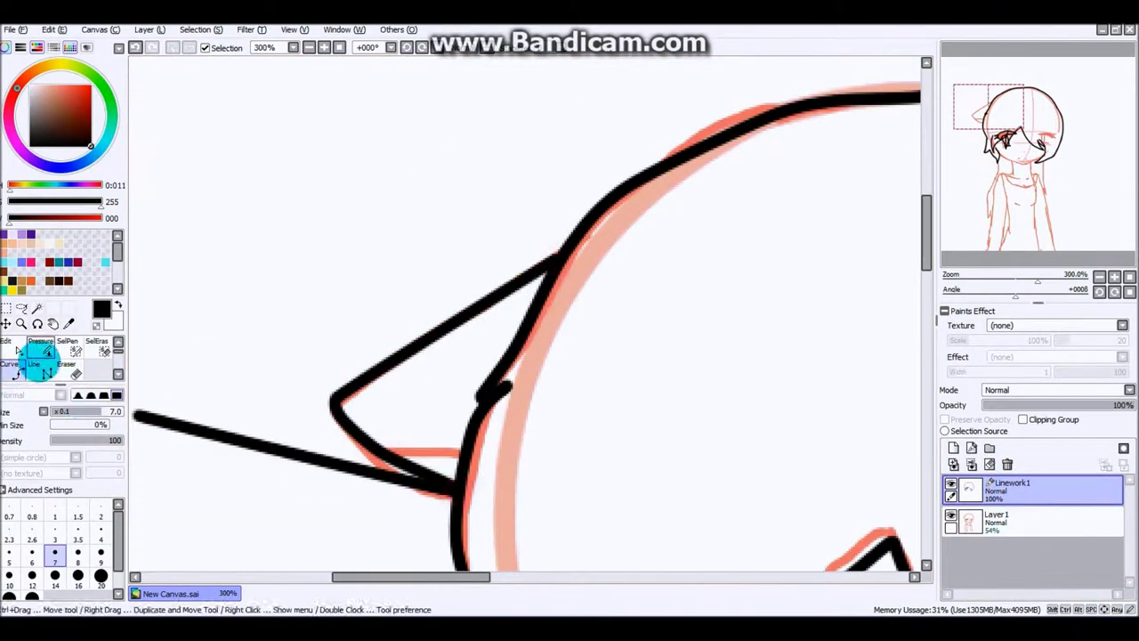
click(17, 351)
ctrl+alt+shift+click(407, 472)
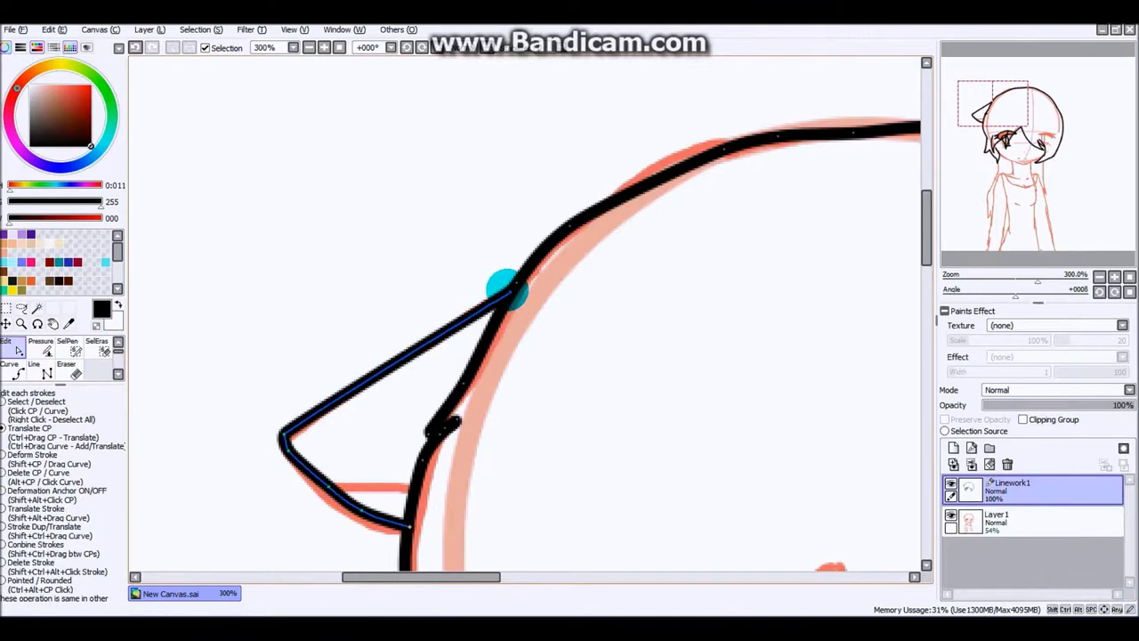
Ink the jawline down to the pointed chin and across to the right hair lock, refining the adjacent hair strand's stroke.
click(15, 365)
scroll(521, 356, down, 3)
scroll(349, 298, up, 2)
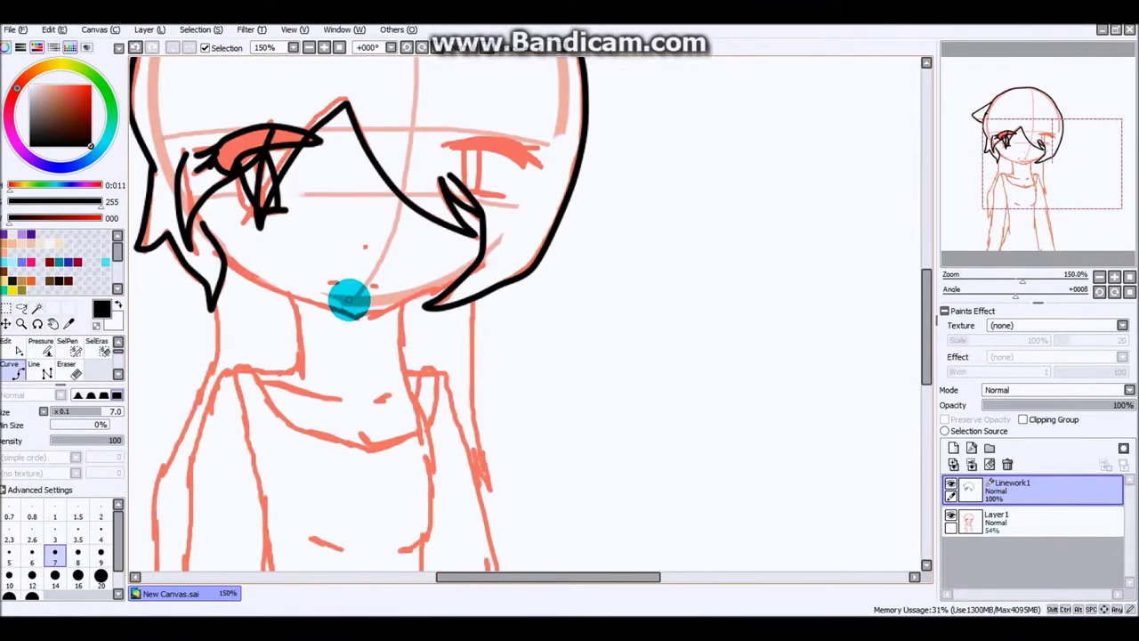
scroll(348, 298, up, 4)
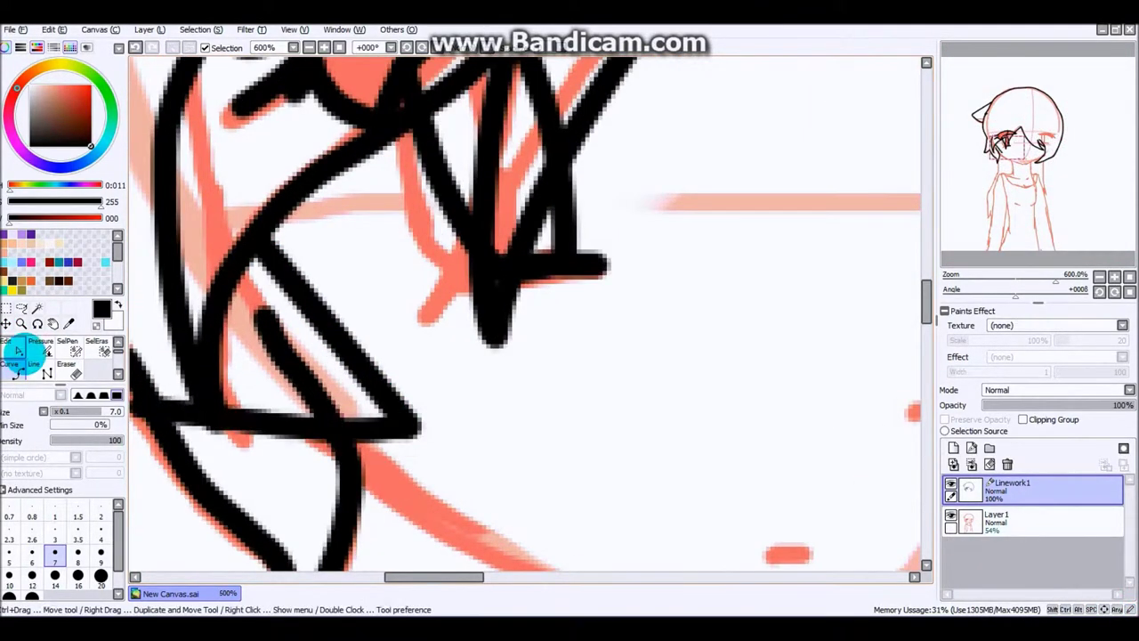
click(17, 352)
scroll(189, 422, down, 2)
mouse_move(916, 382)
mouse_down()
mouse_move(632, 468)
mouse_move(133, 321)
mouse_up()
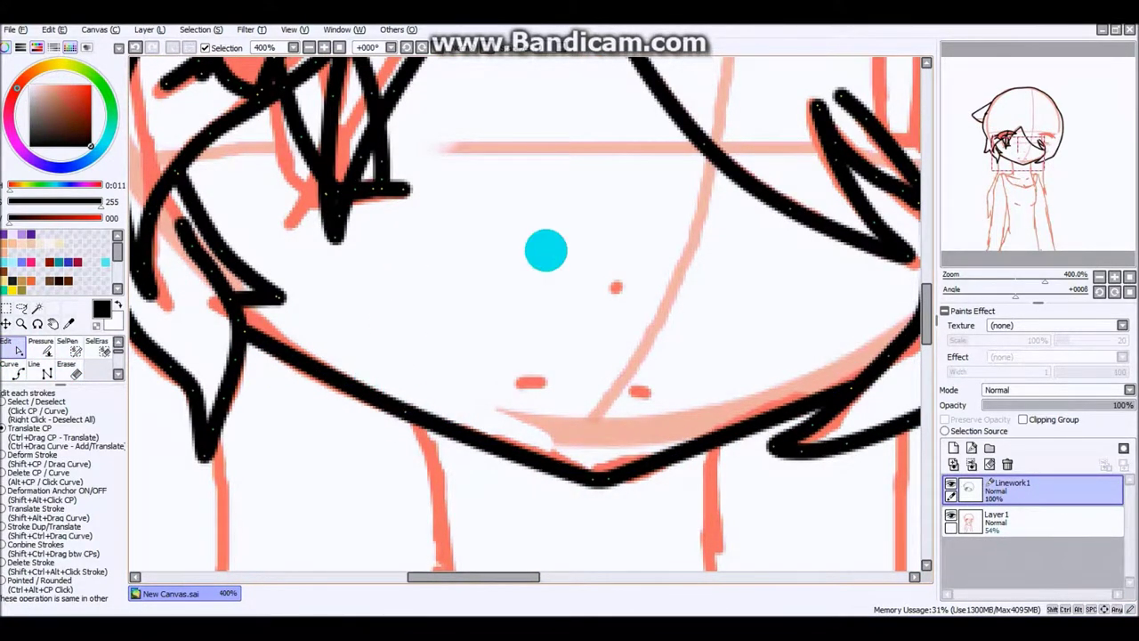
Ink the left side of the neck from the jawline down to the shoulder with the Curve tool.
scroll(544, 255, down, 3)
scroll(475, 236, up, 1)
key(c)
drag(333, 231, 341, 450)
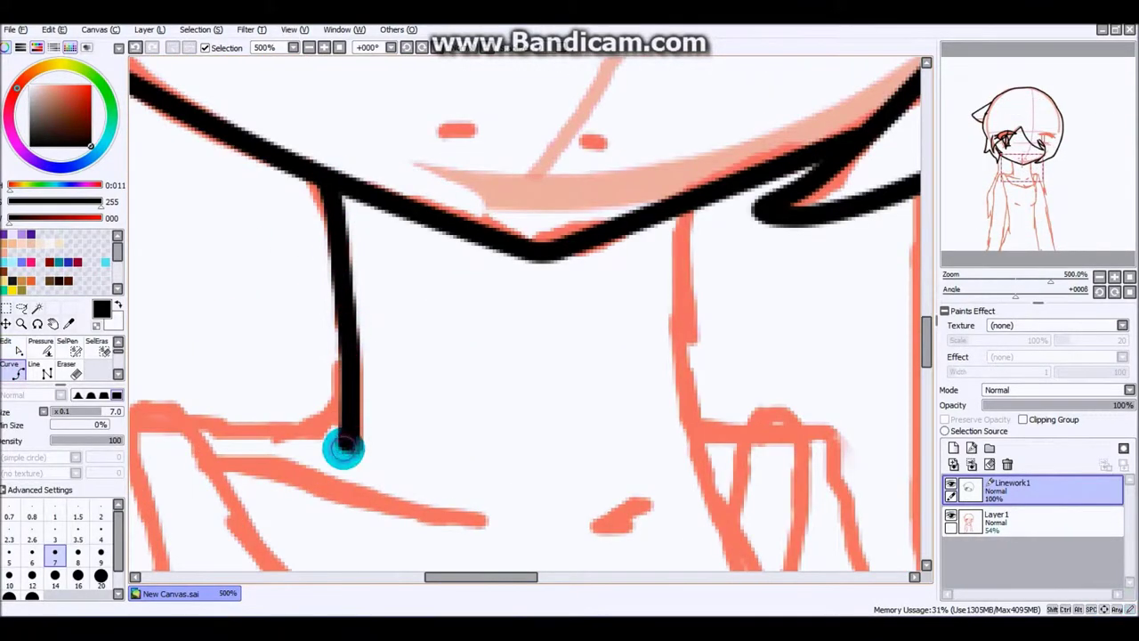
scroll(341, 450, up, 1)
Ink the left shoulder line from the neck and the rounded top of the left shoulder strap.
scroll(638, 281, up, 1)
drag(533, 391, 356, 394)
scroll(241, 351, down, 1)
scroll(453, 440, up, 1)
drag(458, 445, 236, 338)
Ink the torso's left side from the strap to the waist and on down to the canvas edge.
scroll(236, 338, down, 2)
drag(139, 54, 204, 424)
mouse_move(351, 55)
mouse_down()
mouse_move(364, 337)
mouse_move(218, 534)
mouse_up()
scroll(301, 330, down, 2)
Ink the right side of the chest as a curve bending inward at the bust.
drag(543, 197, 486, 324)
click(71, 368)
scroll(445, 267, up, 1)
mouse_move(442, 187)
mouse_down()
mouse_move(458, 292)
mouse_move(423, 400)
mouse_up()
click(67, 366)
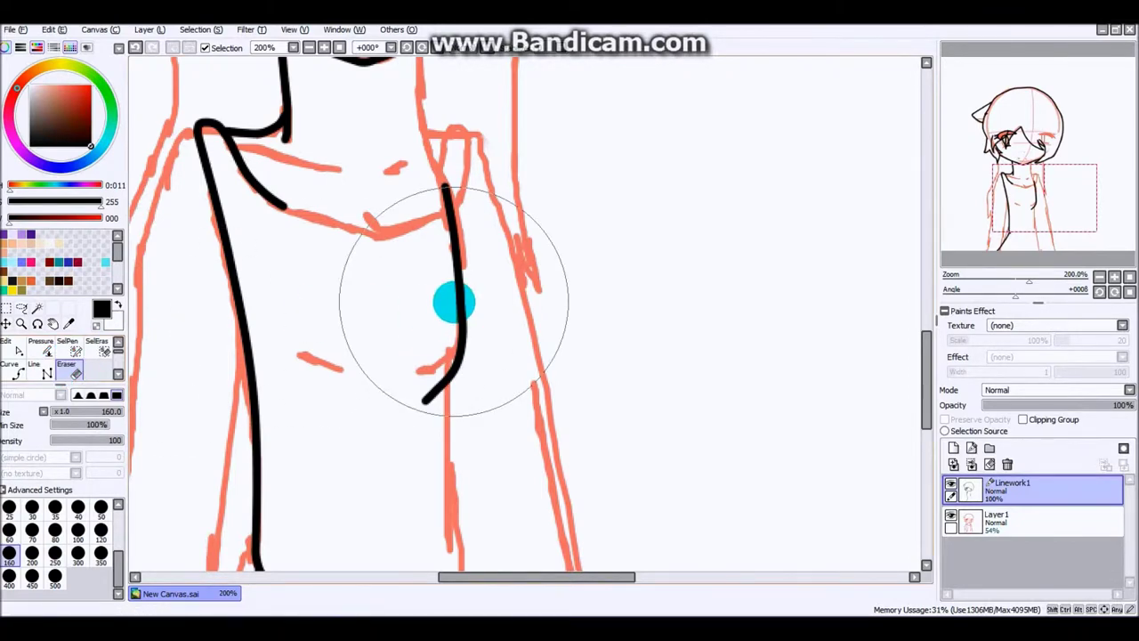
Ink the small curved crease on the chest and extend the torso's right side down to the canvas edge.
scroll(161, 450, up, 3)
drag(534, 453, 160, 450)
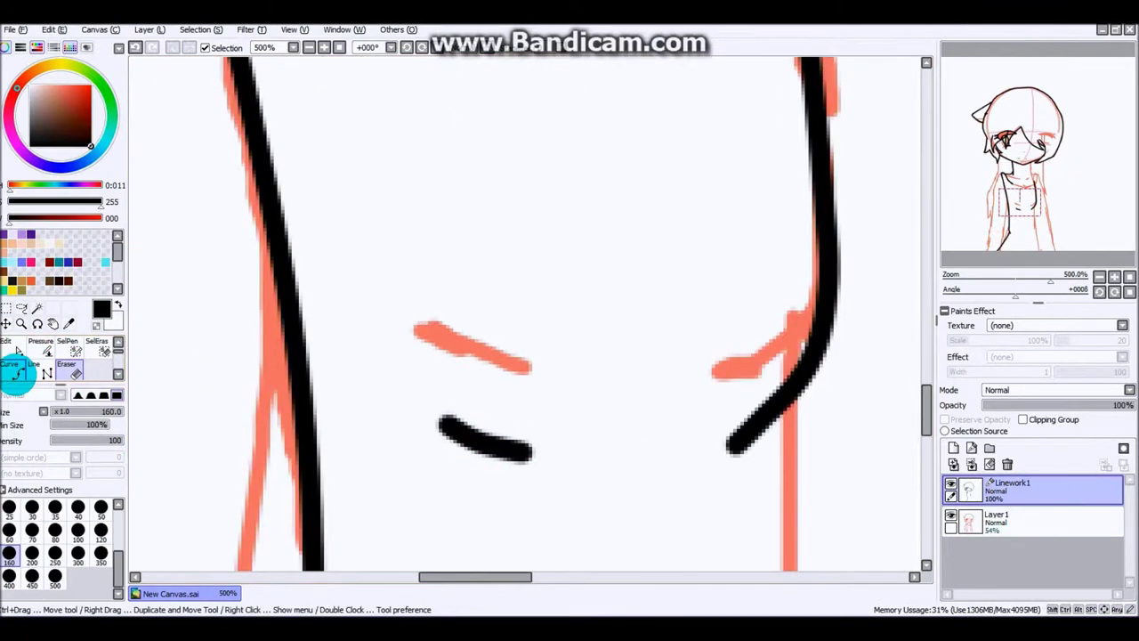
scroll(522, 377, down, 2)
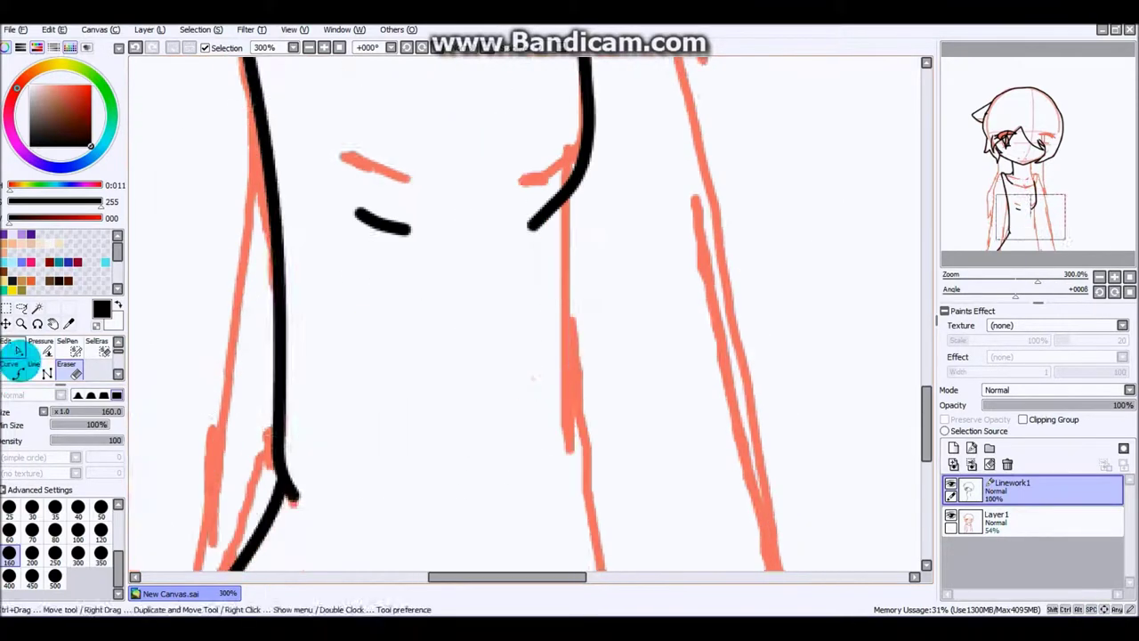
click(16, 371)
click(531, 309)
Ink the right side of the neck and complete the top's V-shaped neckline.
scroll(503, 143, up, 2)
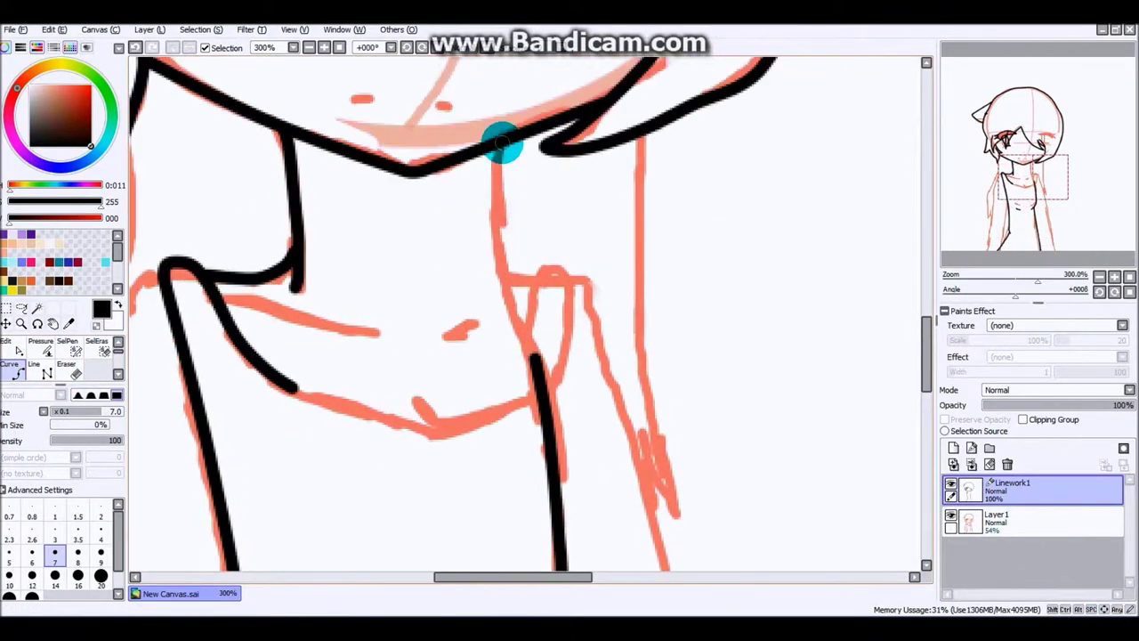
scroll(535, 356, up, 3)
click(48, 374)
click(440, 466)
click(140, 356)
Ink both collarbone lines and the short fold at the lowest point of the neckline.
drag(267, 303, 700, 381)
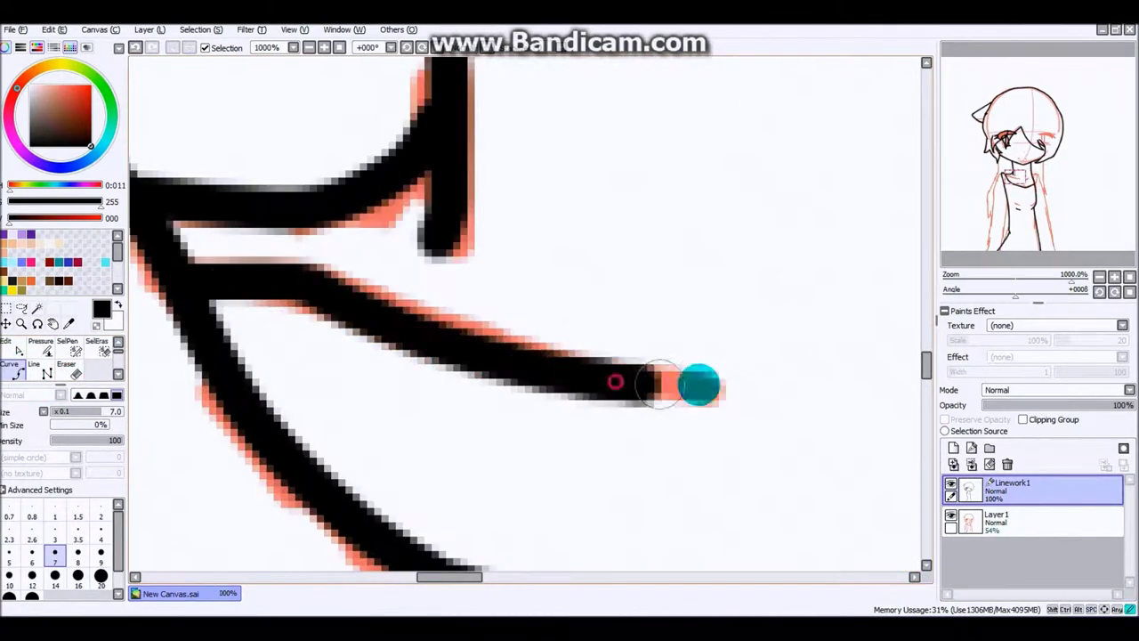
drag(606, 342, 704, 313)
click(69, 372)
scroll(432, 353, down, 4)
scroll(431, 353, up, 6)
drag(457, 330, 661, 284)
drag(369, 409, 321, 316)
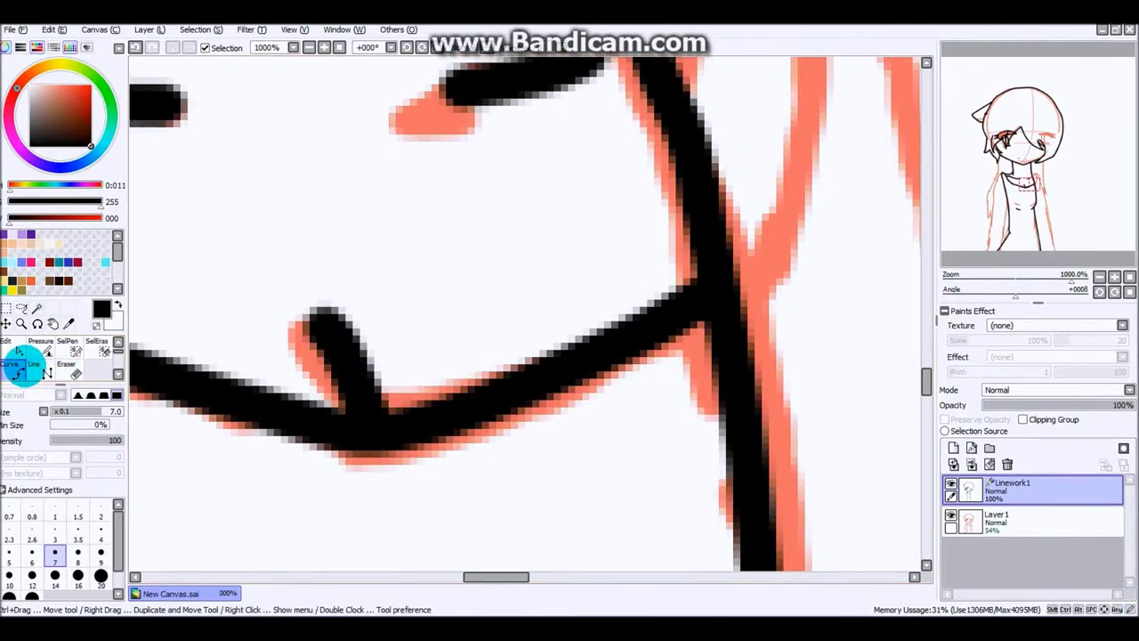
Ink the rounded loop of the right shoulder strap down to the neckline.
click(564, 156)
click(433, 496)
scroll(66, 374, up, 1)
click(17, 372)
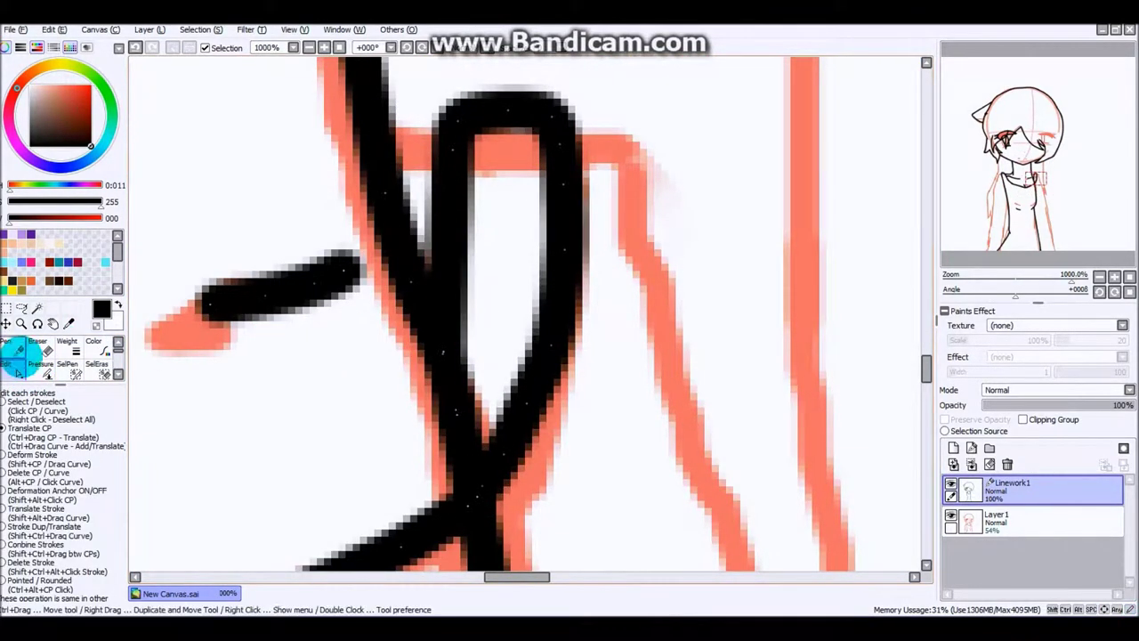
scroll(18, 366, down, 1)
click(18, 366)
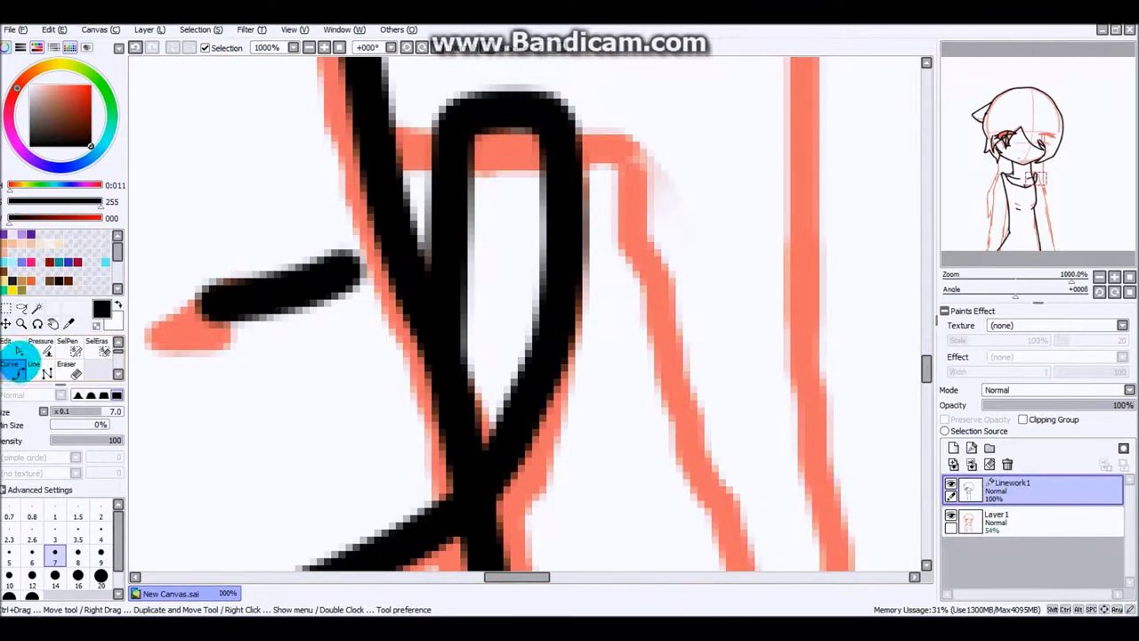
Ink the top of the right shoulder and the right arm's outer edge down to the canvas edge.
scroll(178, 326, down, 2)
click(178, 325)
scroll(330, 165, up, 2)
scroll(590, 101, down, 2)
click(614, 114)
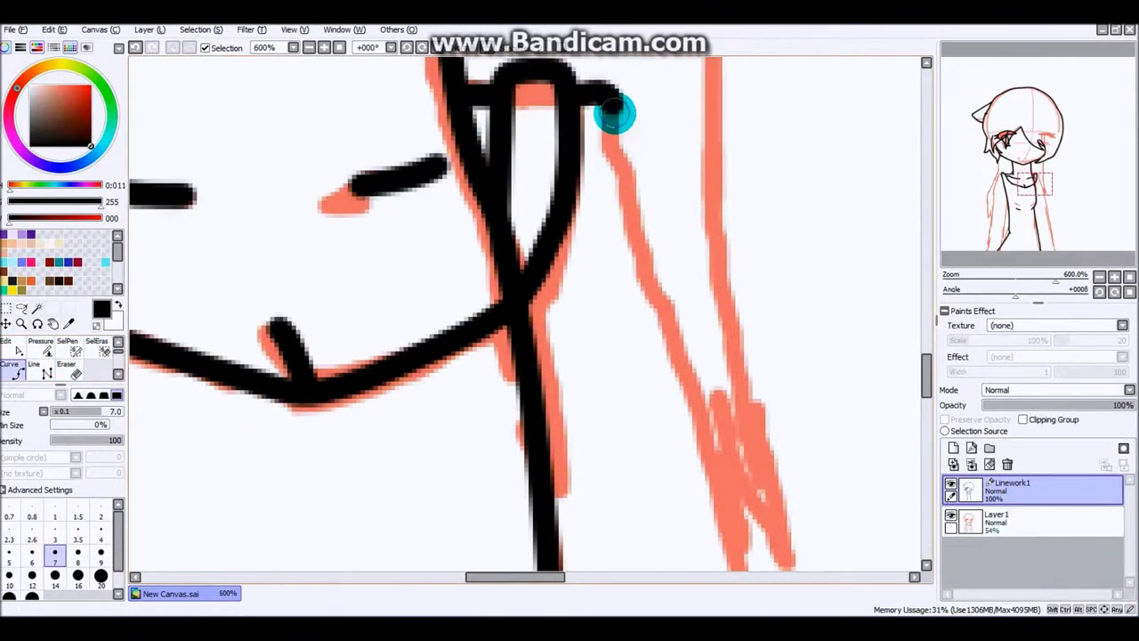
scroll(614, 113, down, 5)
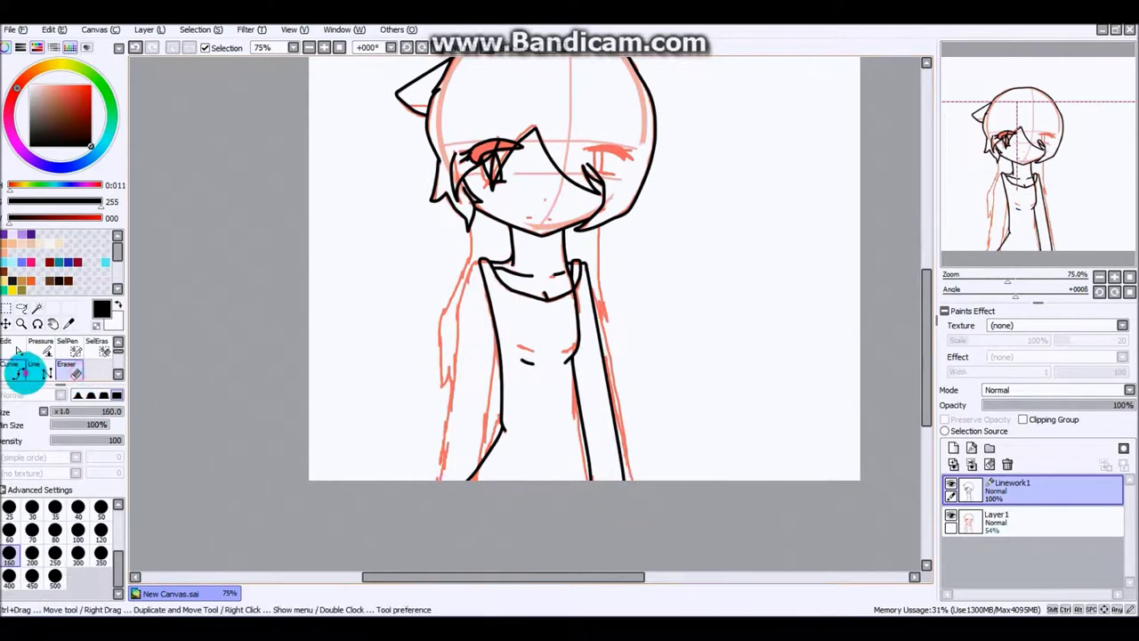
Ink the left shoulder outward from the strap and the left arm's outer edge down to the canvas edge.
scroll(623, 222, up, 4)
scroll(504, 174, down, 1)
scroll(504, 174, down, 3)
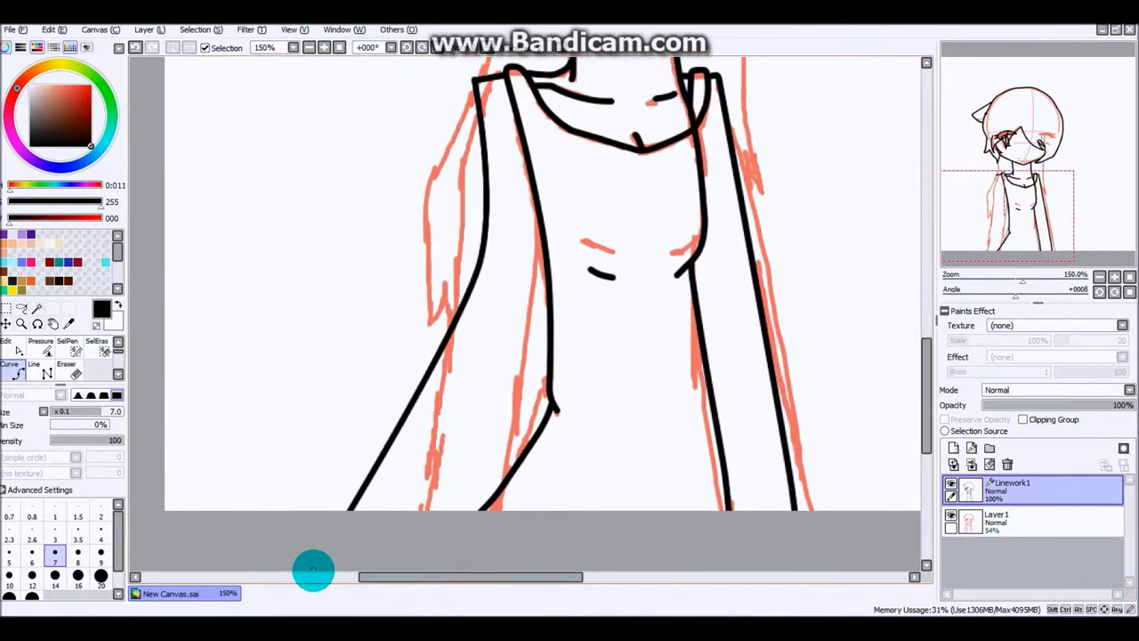
double_click(460, 540)
key(e)
Adjust the left shoulder stroke's control points so it joins the strap and the arm line cleanly.
click(18, 351)
scroll(433, 106, up, 3)
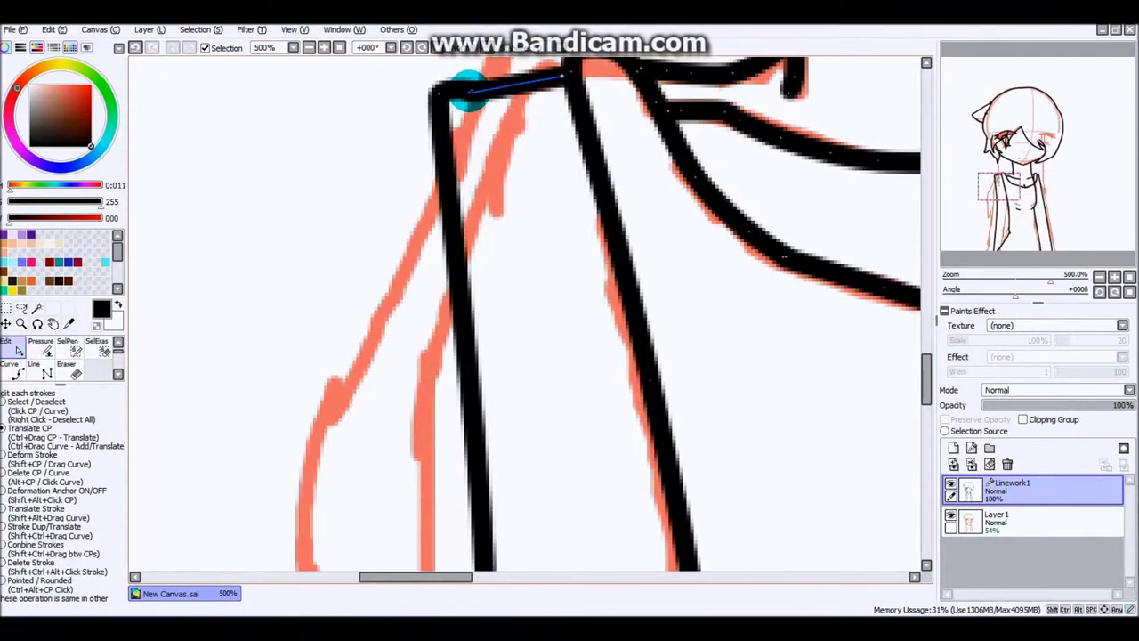
scroll(434, 97, down, 3)
click(35, 364)
scroll(178, 267, up, 3)
click(18, 351)
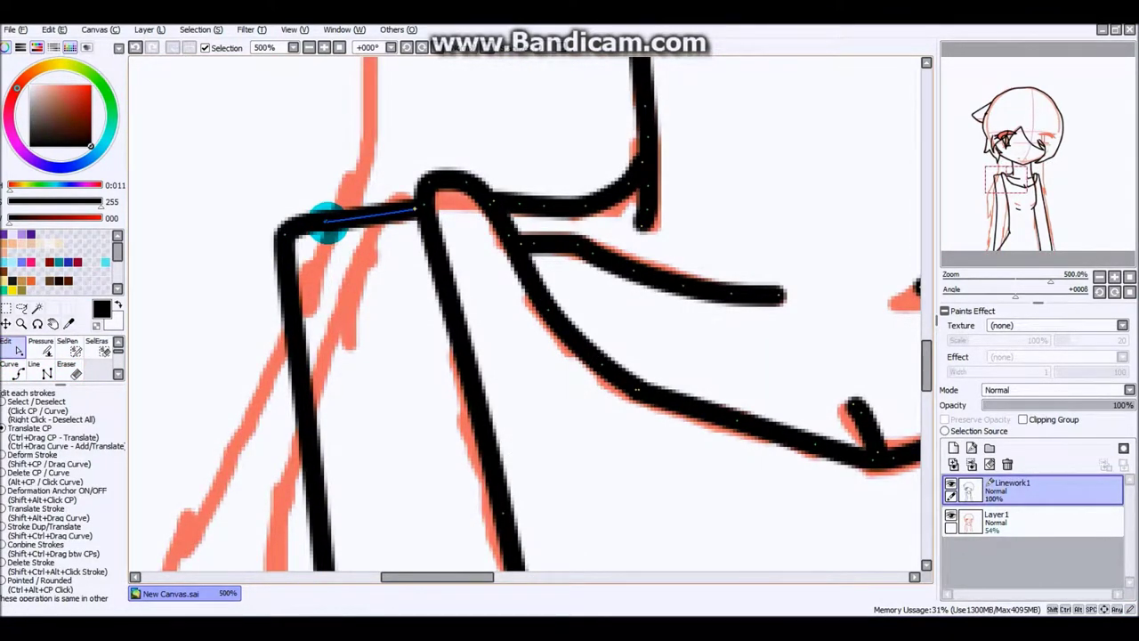
scroll(388, 320, down, 3)
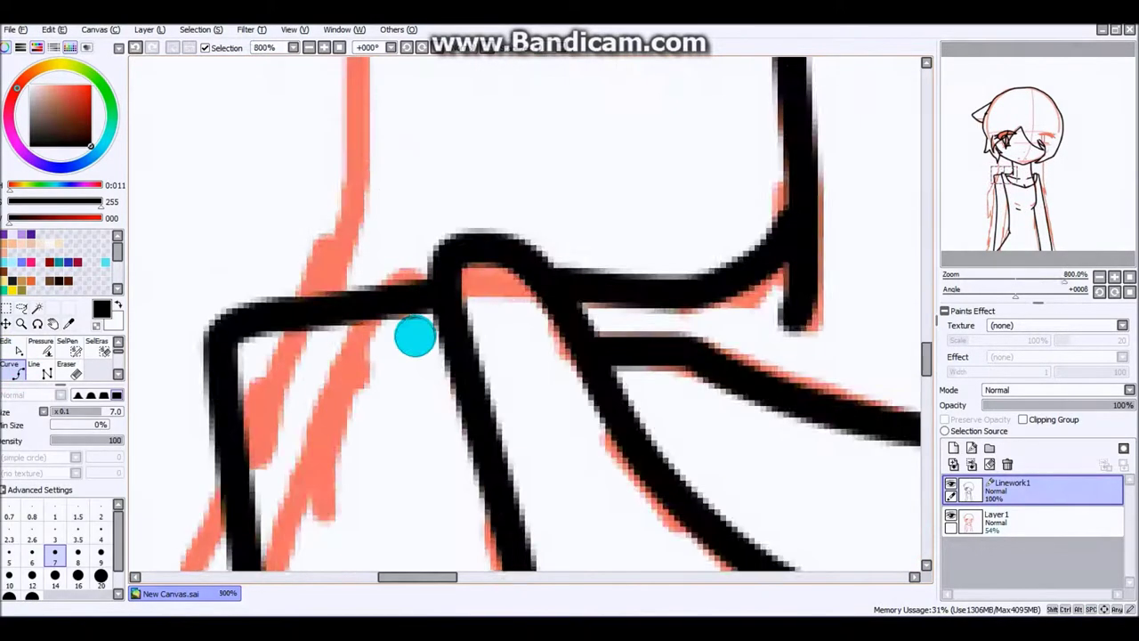
scroll(602, 324, up, 3)
Taper the chest crease and the lower end of the bust line by reducing pressure at their control points.
click(40, 342)
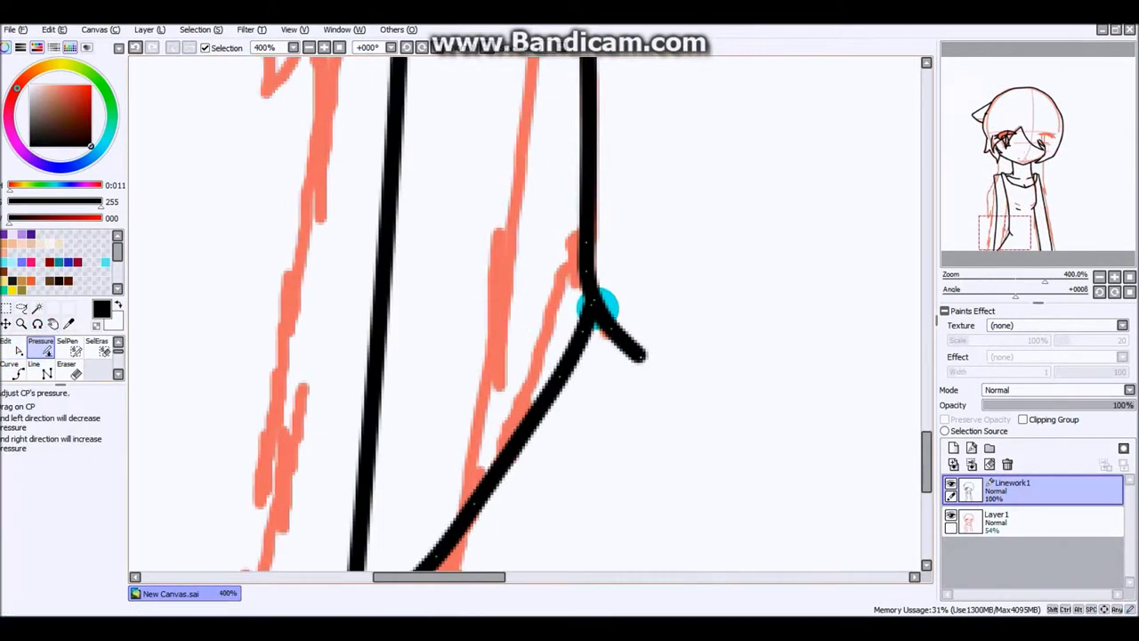
scroll(612, 331, down, 2)
scroll(471, 222, up, 2)
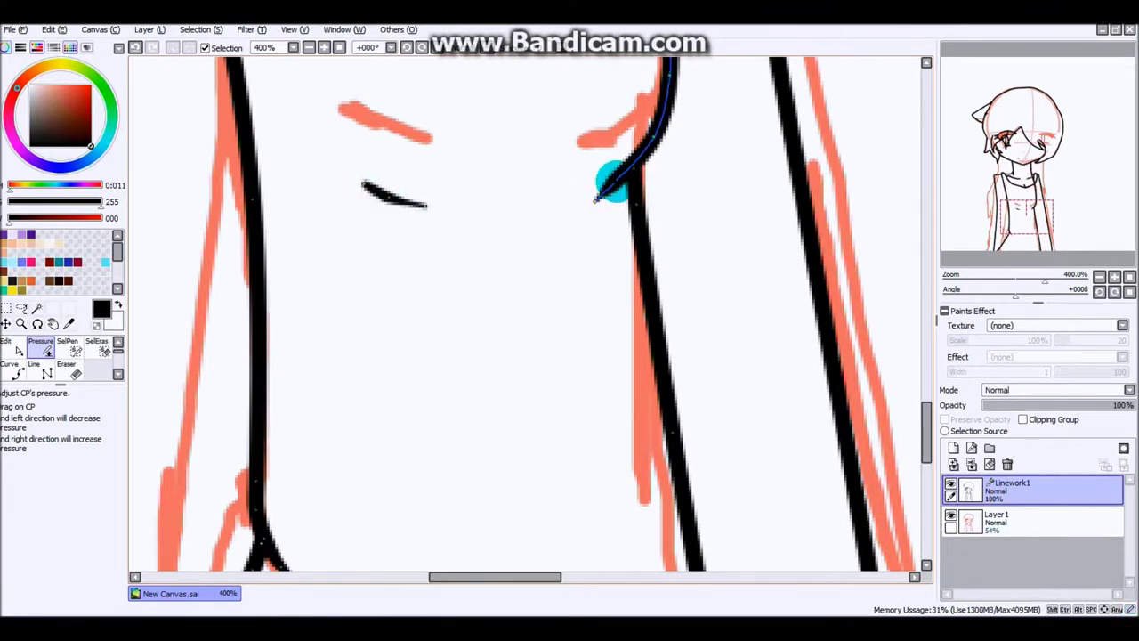
scroll(364, 184, down, 2)
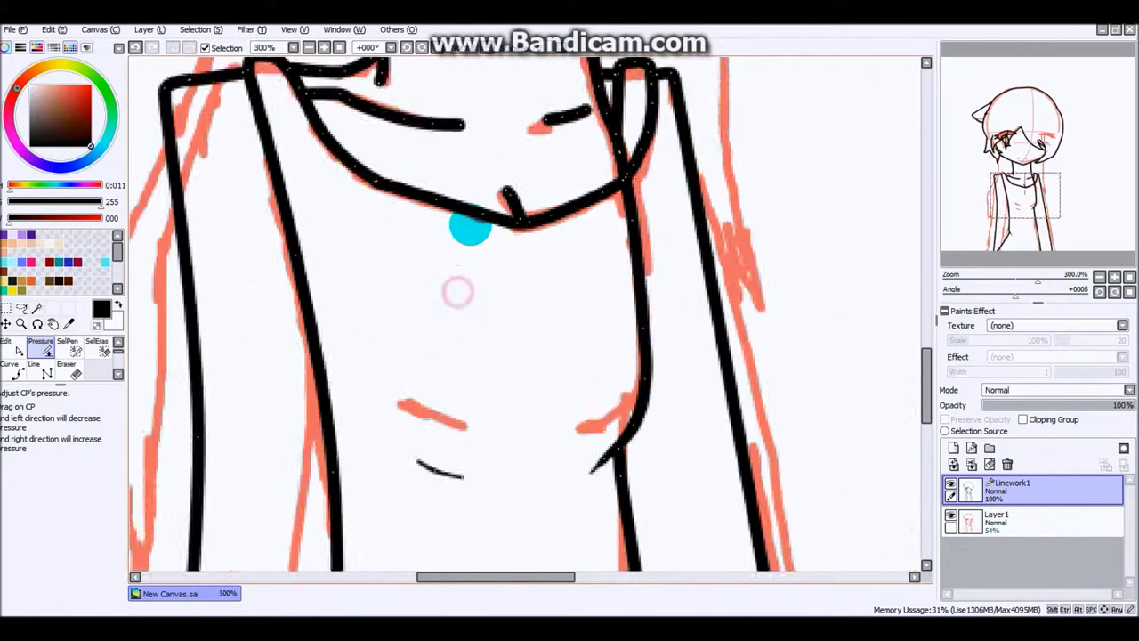
Taper the neckline fold, both collarbone lines and the lower end of the left neck line with the Pressure tool.
scroll(458, 290, up, 3)
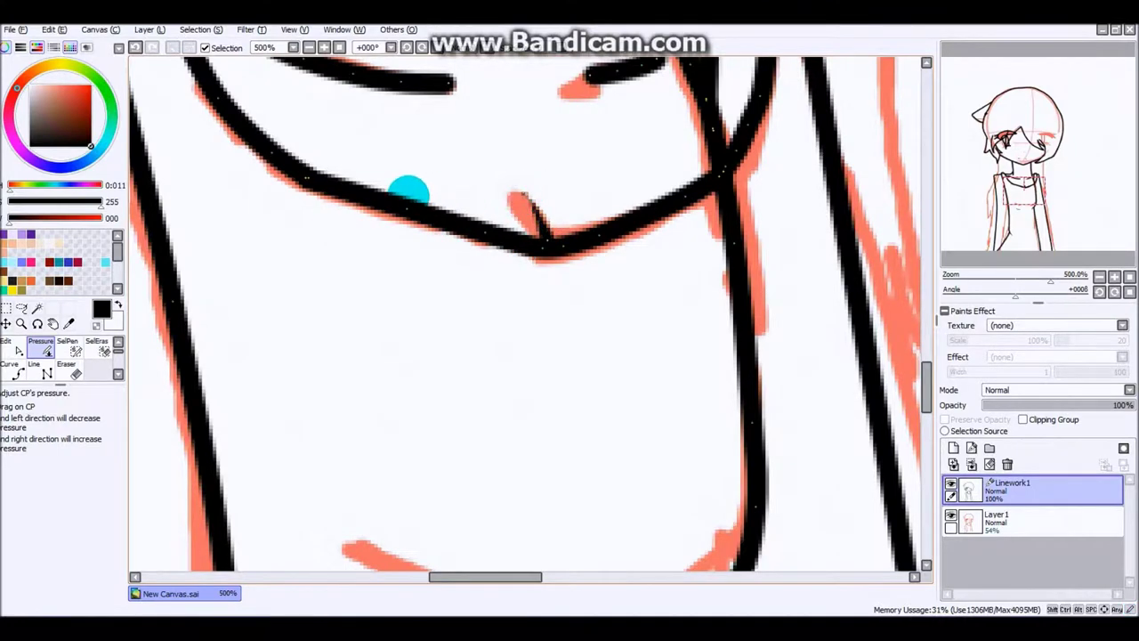
scroll(408, 191, up, 2)
drag(592, 138, 624, 222)
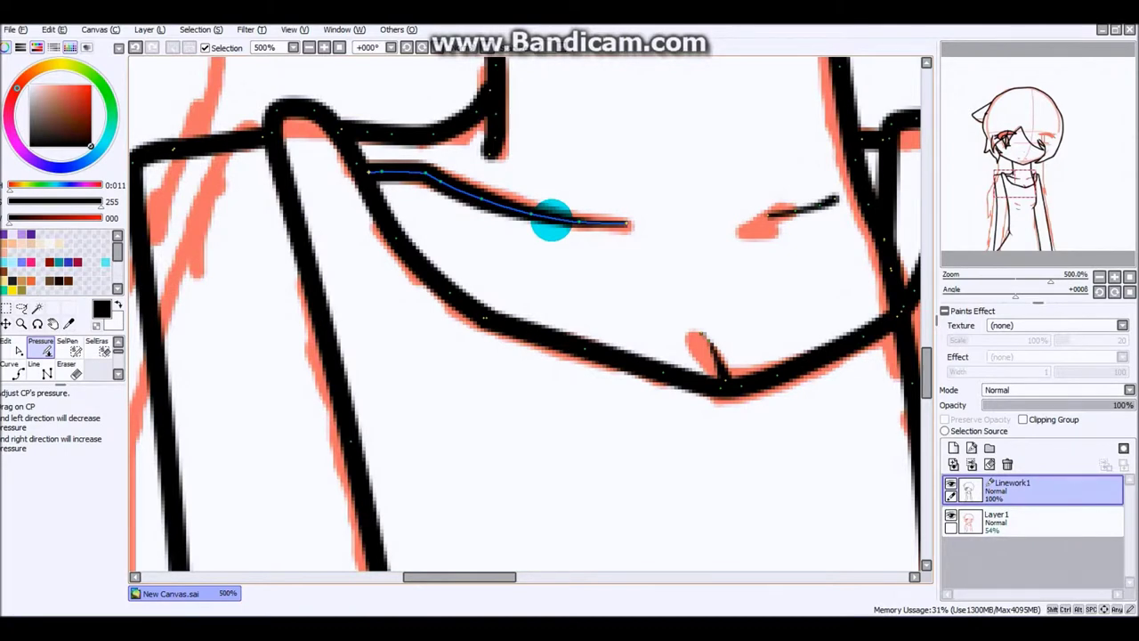
scroll(552, 223, down, 1)
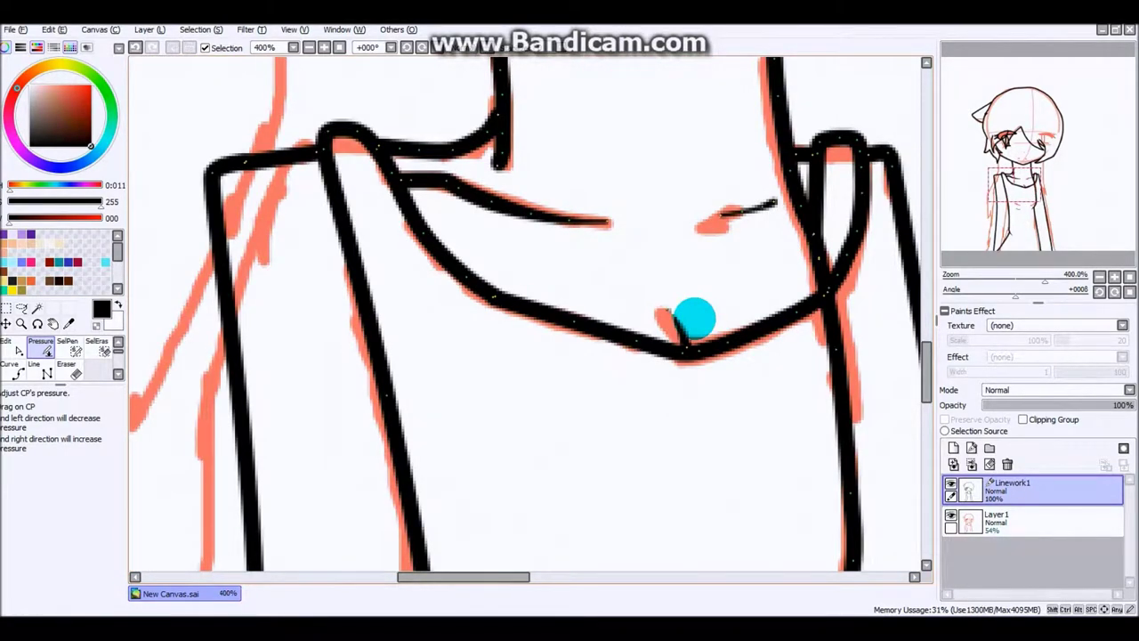
scroll(694, 316, down, 4)
scroll(590, 236, up, 5)
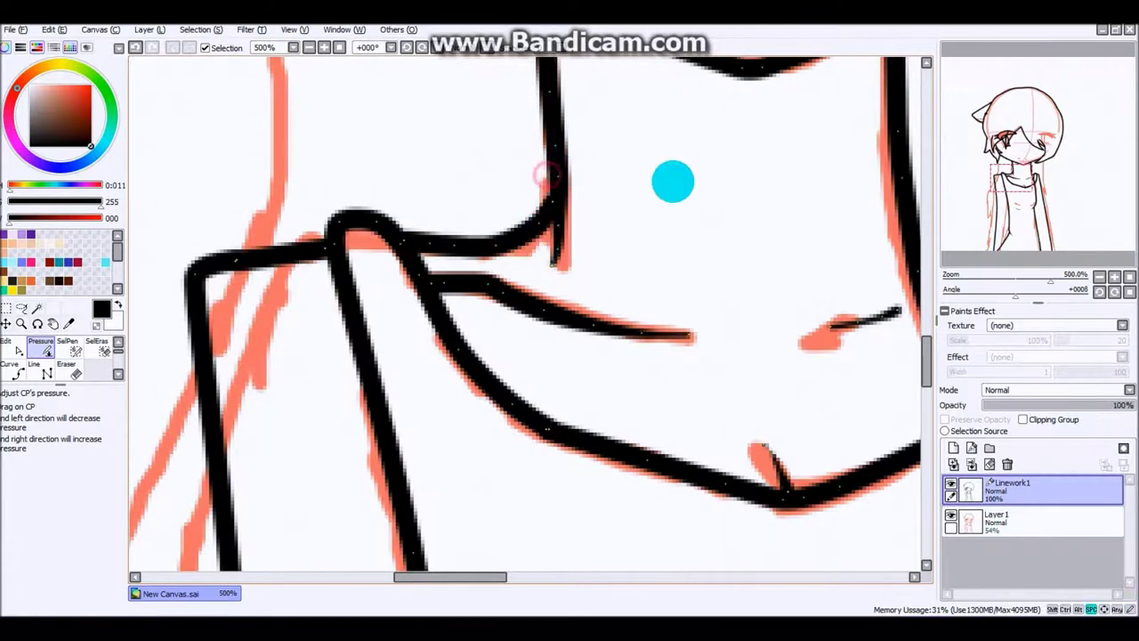
Ink the mouth as a curve between the two sketched mouth marks.
scroll(673, 182, up, 2)
click(11, 372)
scroll(684, 252, up, 3)
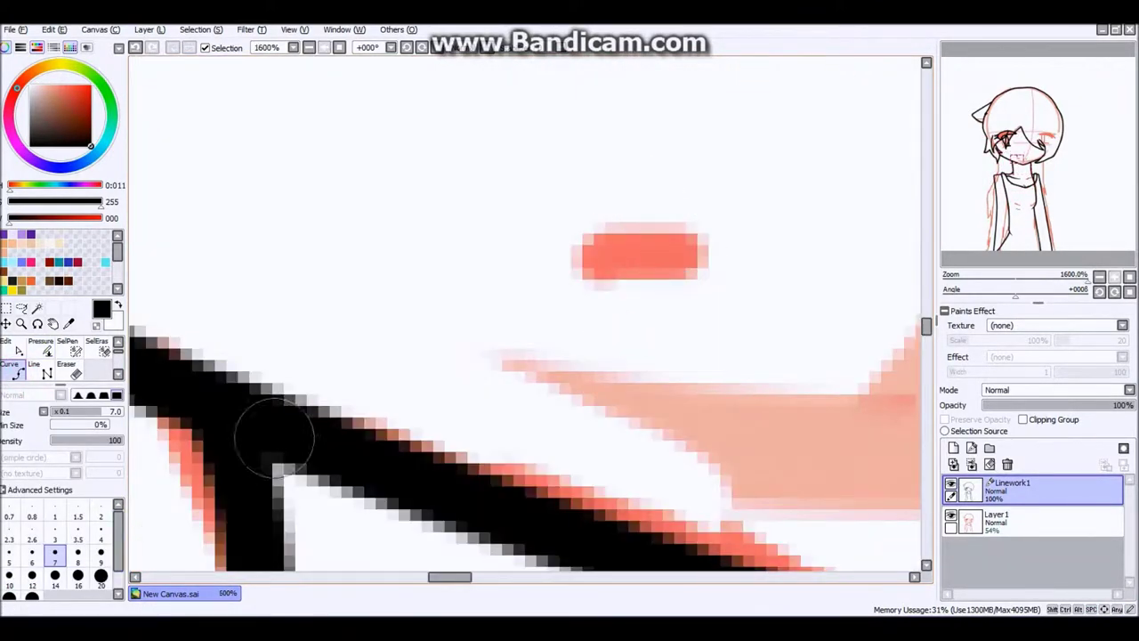
scroll(658, 257, down, 3)
click(317, 262)
double_click(597, 298)
click(19, 350)
scroll(506, 271, up, 3)
Thin the mouth line toward its middle by lowering the pressure of its control points.
click(41, 347)
mouse_move(506, 264)
mouse_down()
mouse_move(267, 262)
mouse_move(507, 260)
mouse_move(10, 279)
mouse_move(676, 265)
mouse_move(302, 284)
mouse_up()
drag(734, 313, 676, 326)
mouse_move(779, 316)
mouse_down()
mouse_move(816, 320)
mouse_move(1084, 258)
mouse_move(630, 301)
mouse_up()
mouse_move(541, 271)
mouse_down()
mouse_move(20, 260)
mouse_move(356, 258)
mouse_move(534, 318)
mouse_up()
scroll(282, 310, down, 3)
Ink the short nose mark above the mouth and taper its lower end with the Pressure tool.
scroll(483, 115, up, 3)
key(n)
click(472, 122)
click(18, 349)
mouse_move(471, 122)
mouse_down()
mouse_move(157, 190)
mouse_move(732, 218)
mouse_up()
click(41, 349)
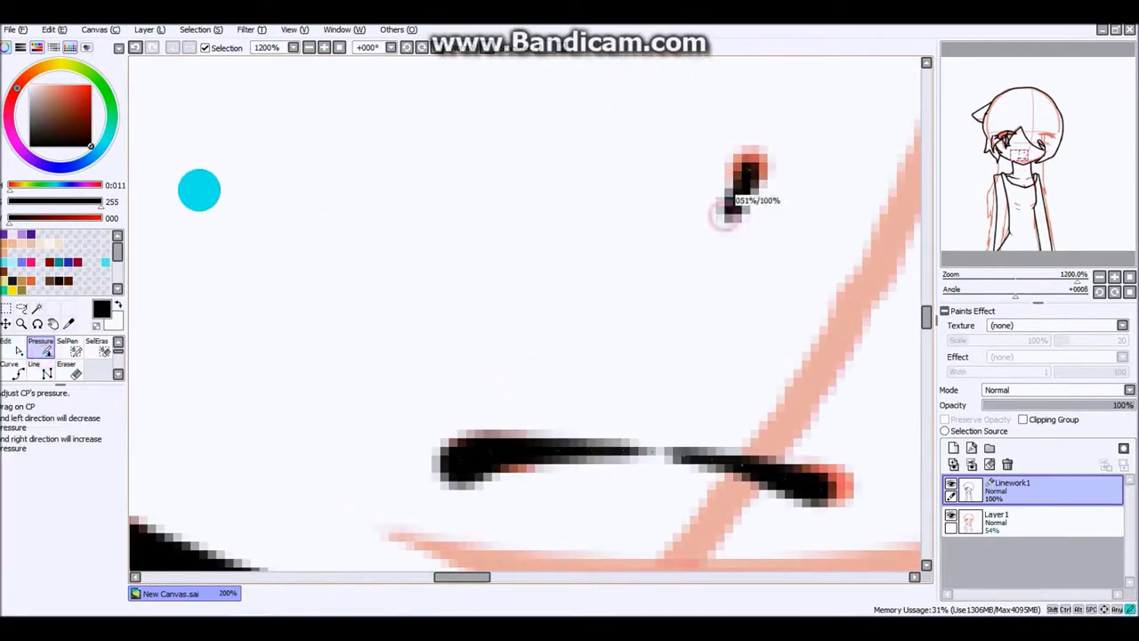
Taper the free tips of the inner hair strands beside both eyes with the Pressure tool.
scroll(679, 148, down, 2)
drag(566, 178, 445, 183)
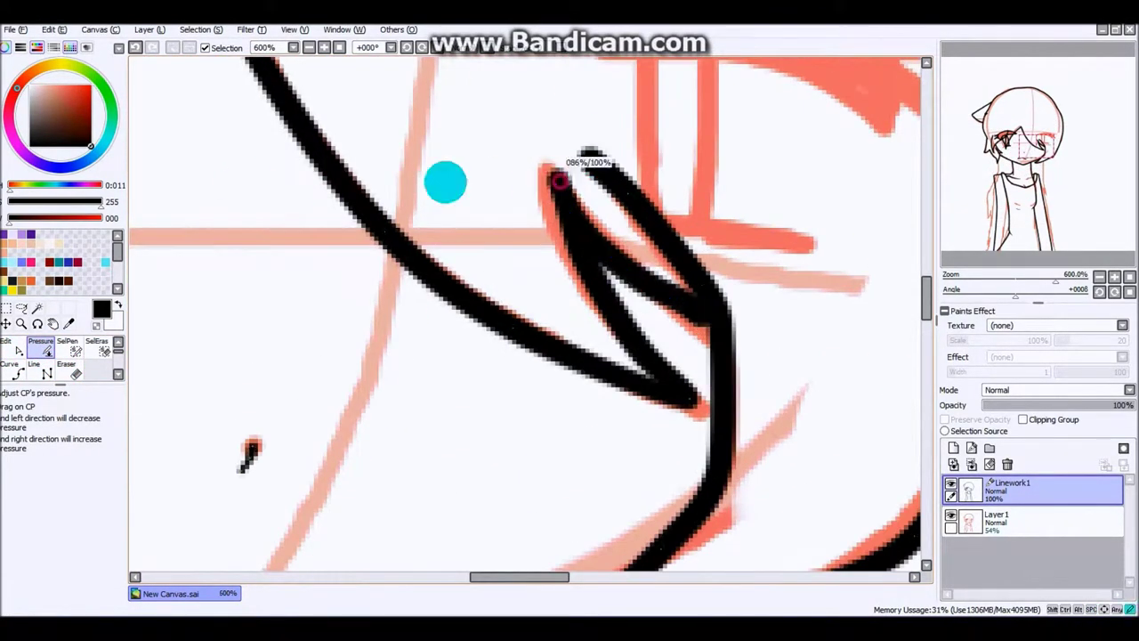
scroll(646, 230, down, 1)
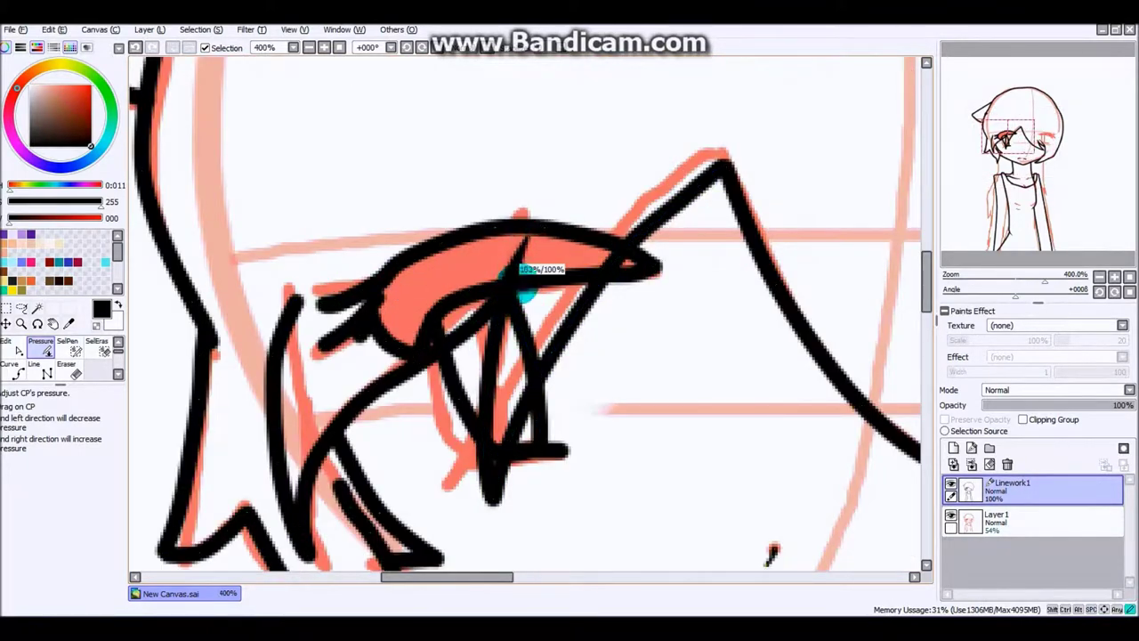
drag(771, 554, 865, 451)
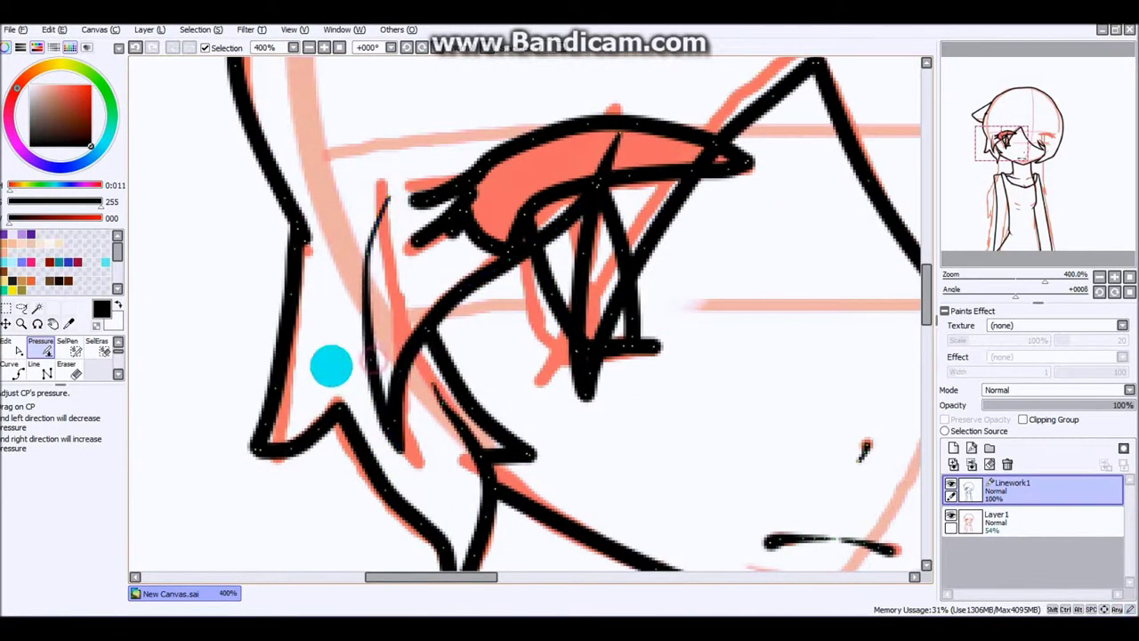
scroll(476, 311, up, 3)
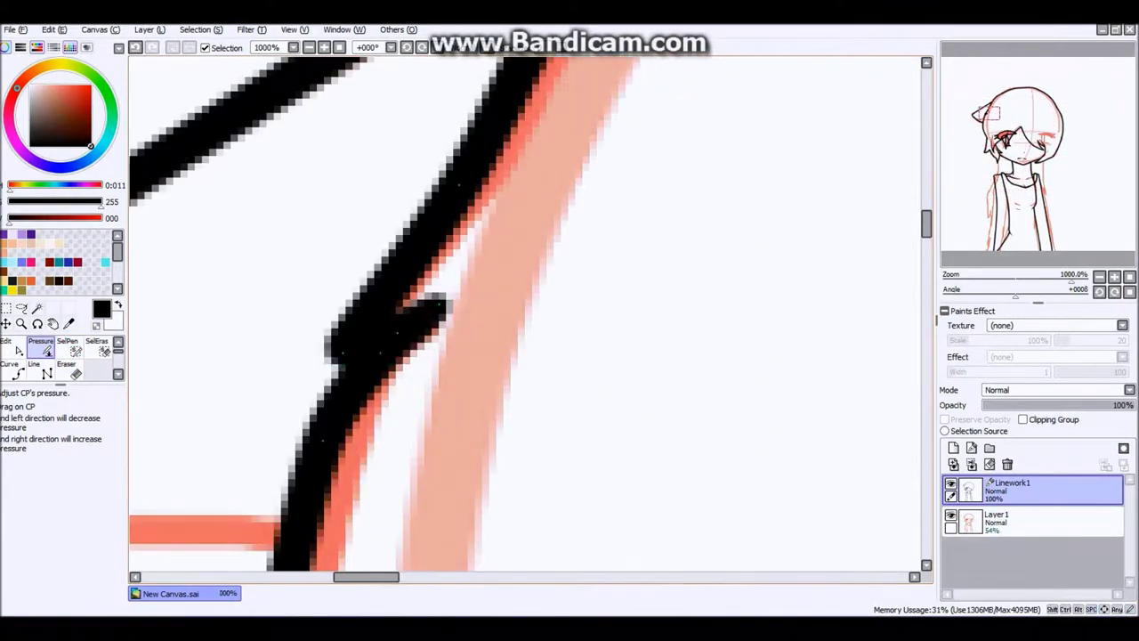
scroll(405, 320, down, 3)
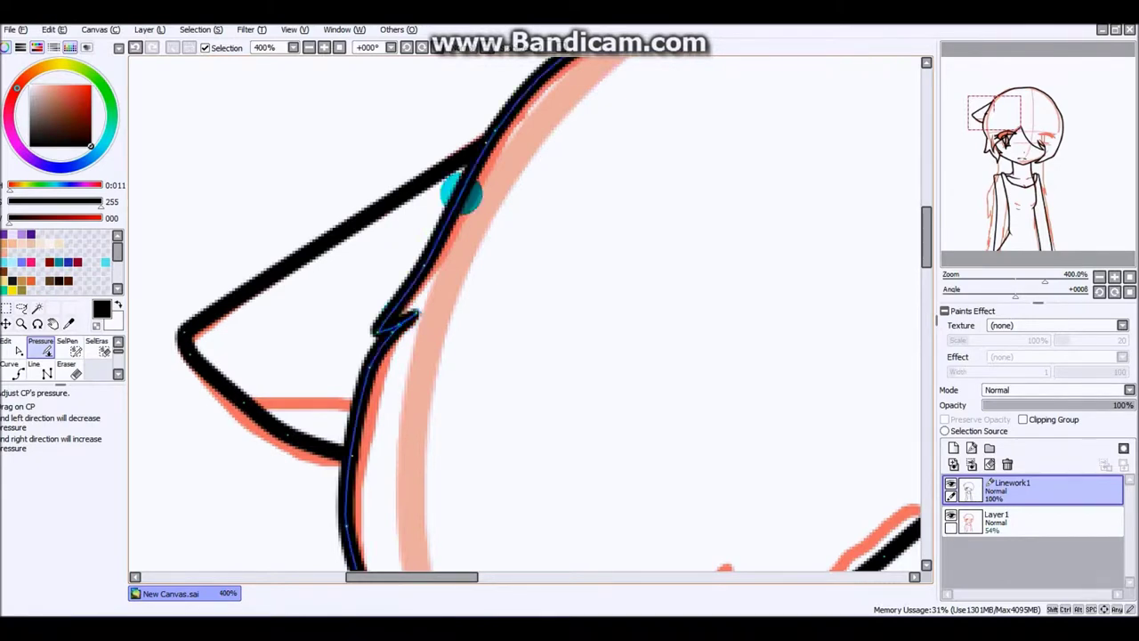
Adjust the line thickness of the lashes at the left eye's outer corner with the Pressure tool.
scroll(460, 193, down, 5)
scroll(470, 386, up, 4)
click(97, 348)
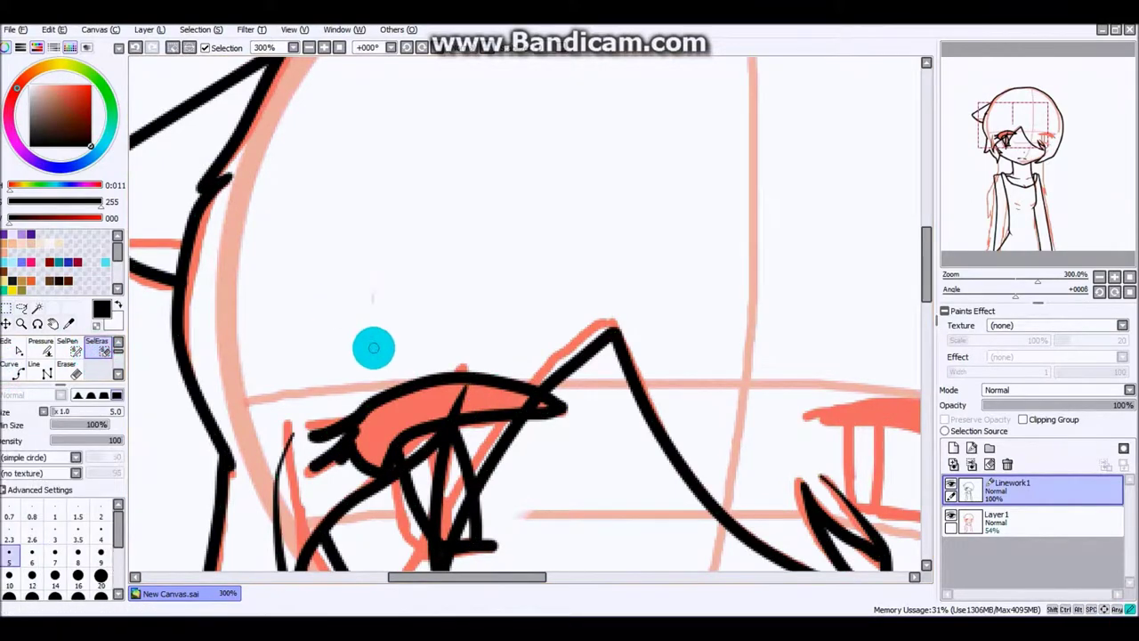
click(40, 349)
scroll(312, 374, up, 4)
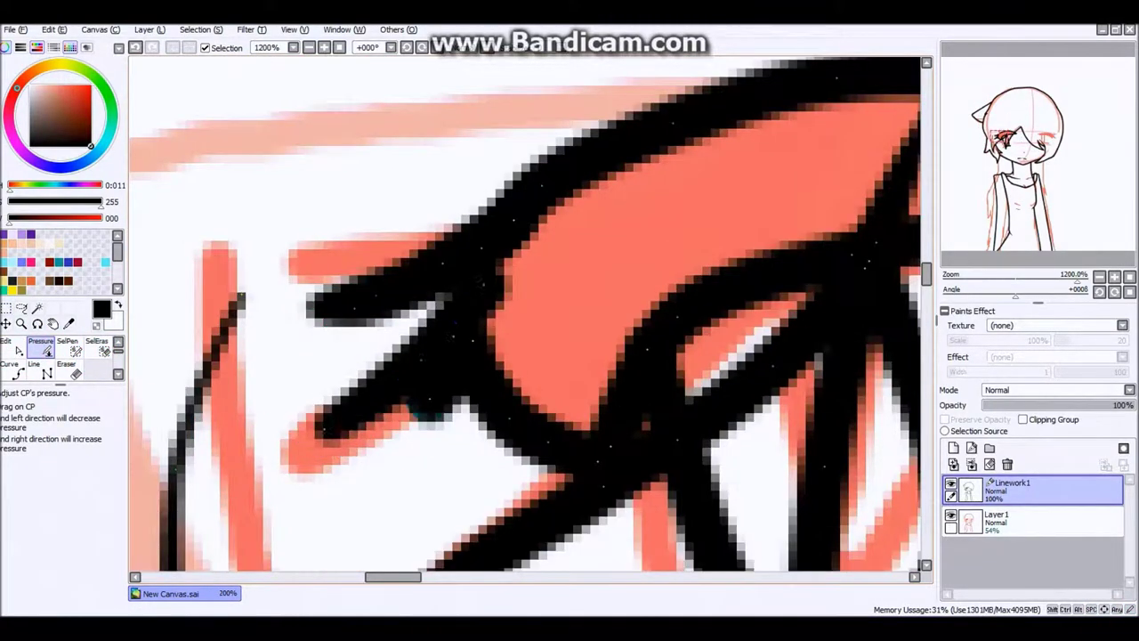
scroll(426, 415, down, 6)
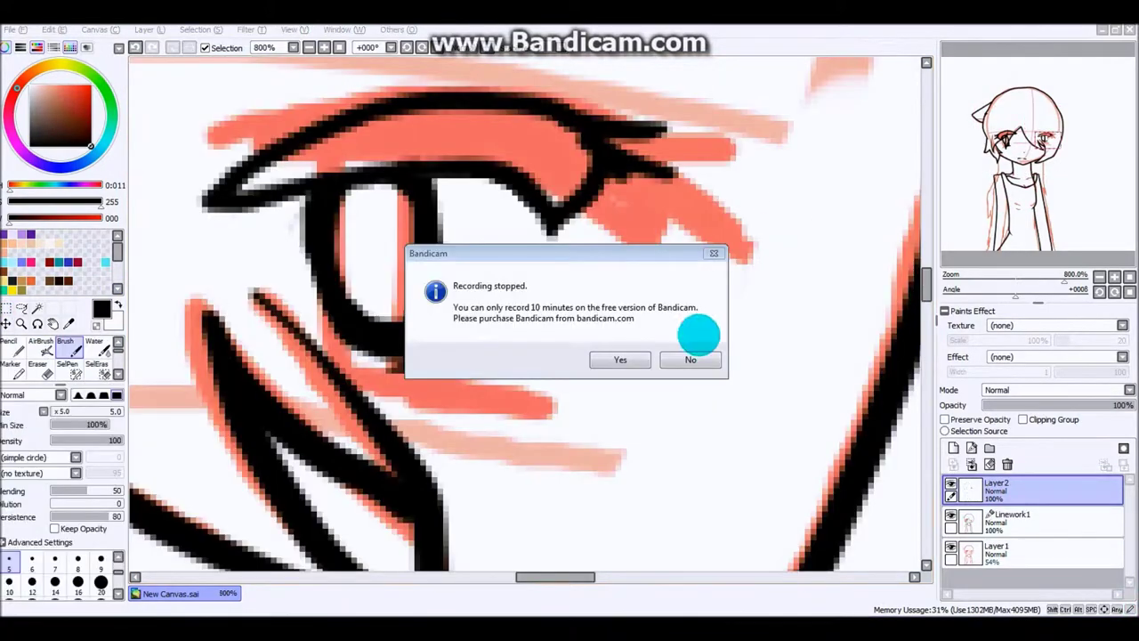
Paint the short curved lower-lid stroke under the right eye's iris on Layer2 with the size 5 Brush.
click(694, 330)
scroll(254, 356, down, 2)
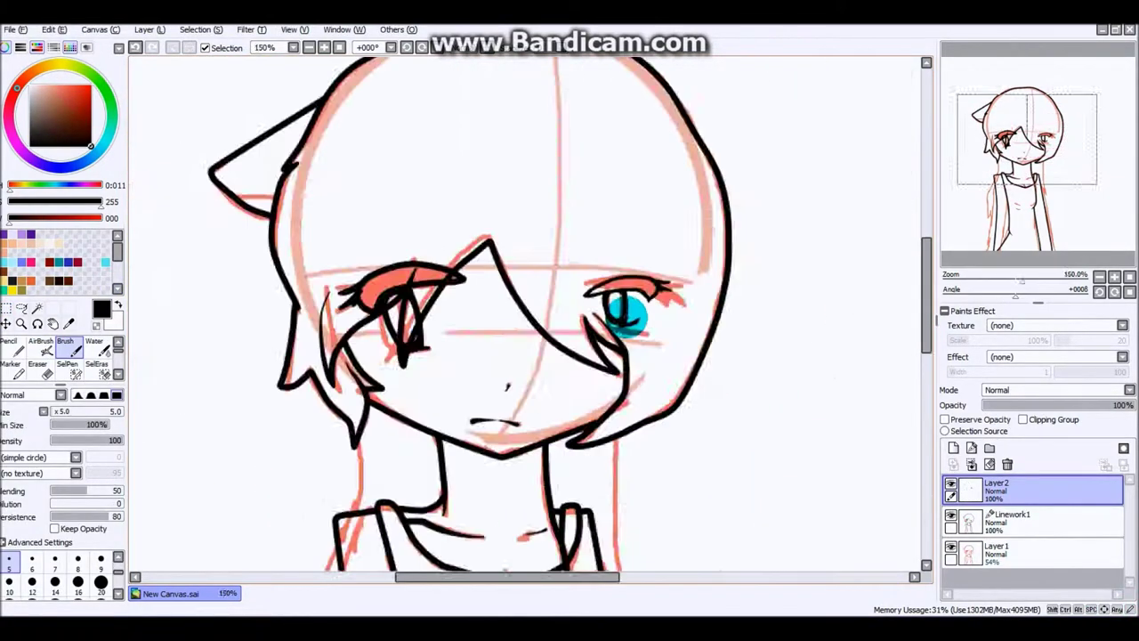
scroll(625, 316, up, 3)
scroll(623, 216, down, 1)
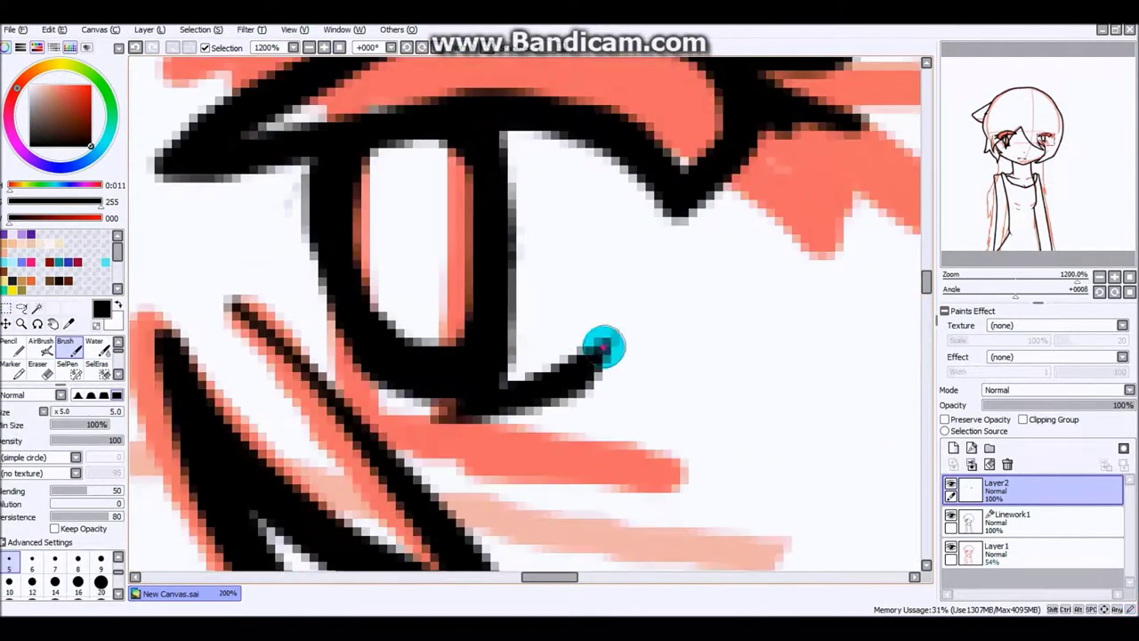
drag(596, 361, 401, 337)
scroll(389, 254, down, 4)
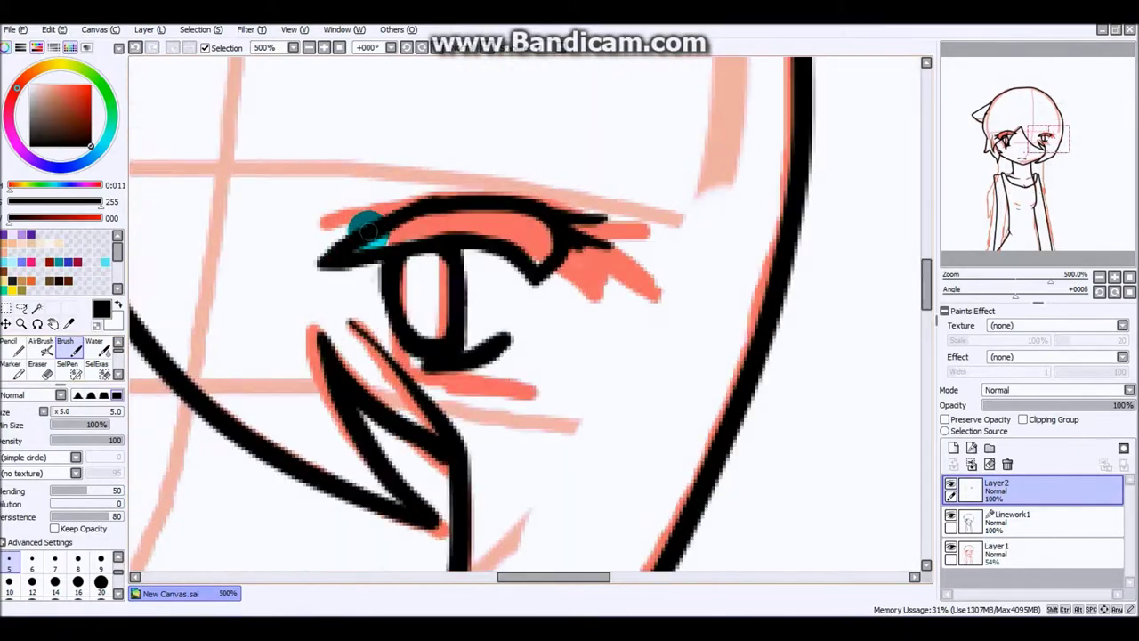
Move the Linework1 layer above Layer2 in the layer stack.
scroll(327, 260, up, 2)
scroll(602, 201, down, 8)
scroll(593, 369, up, 4)
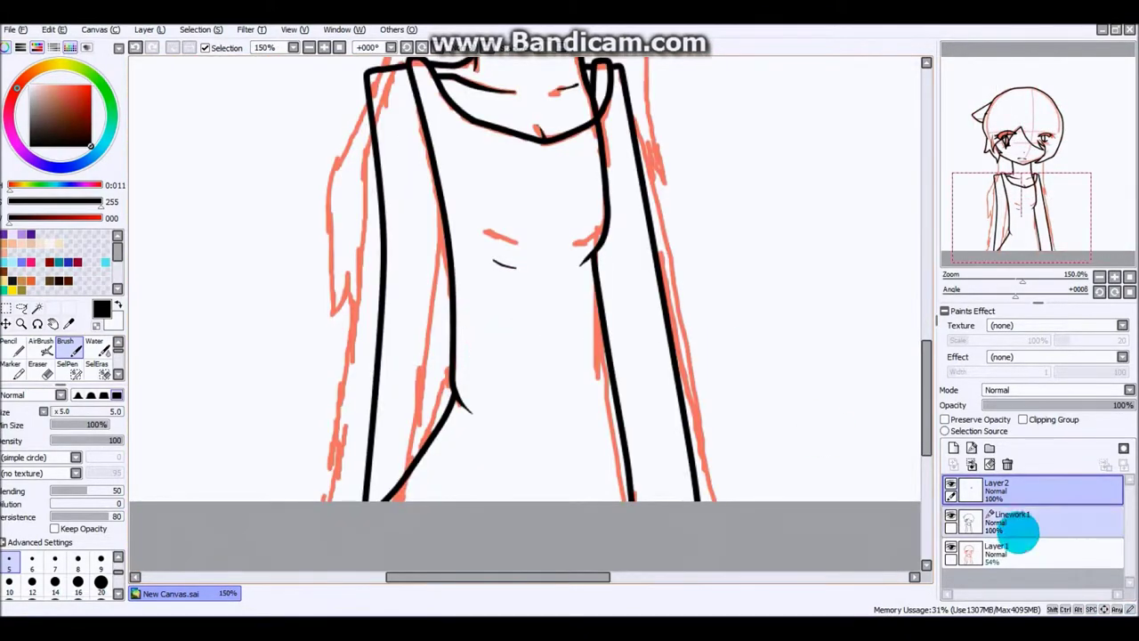
scroll(1007, 533, down, 4)
drag(1010, 515, 1018, 522)
Free-transform the painted right eye on Layer2, lower that layer's opacity to 37%, and make Linework1 the active layer.
key(ctrl)
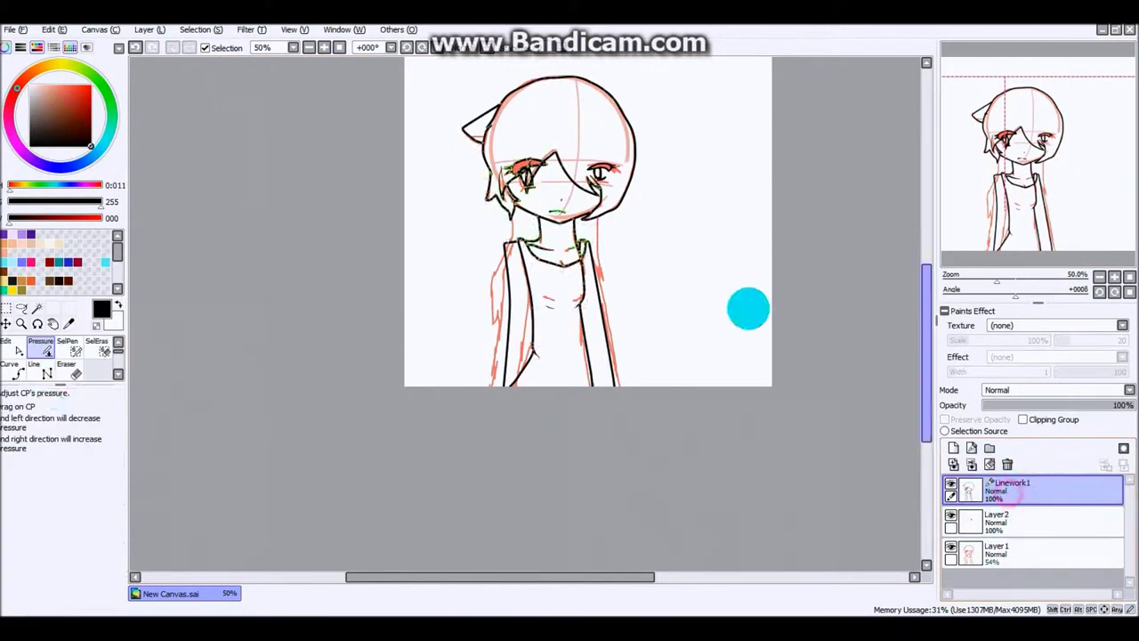
scroll(1014, 516, up, 3)
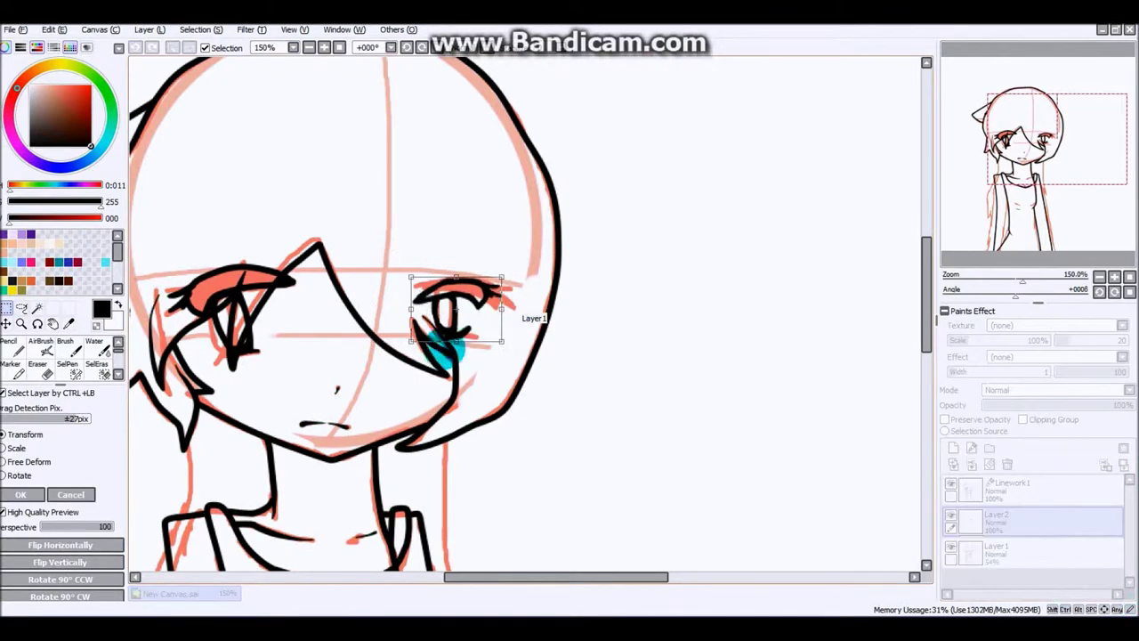
click(1028, 478)
Trace the right eye's upper eyelid shape over the faded guide with the Curve tool at size 3.
scroll(437, 261, up, 8)
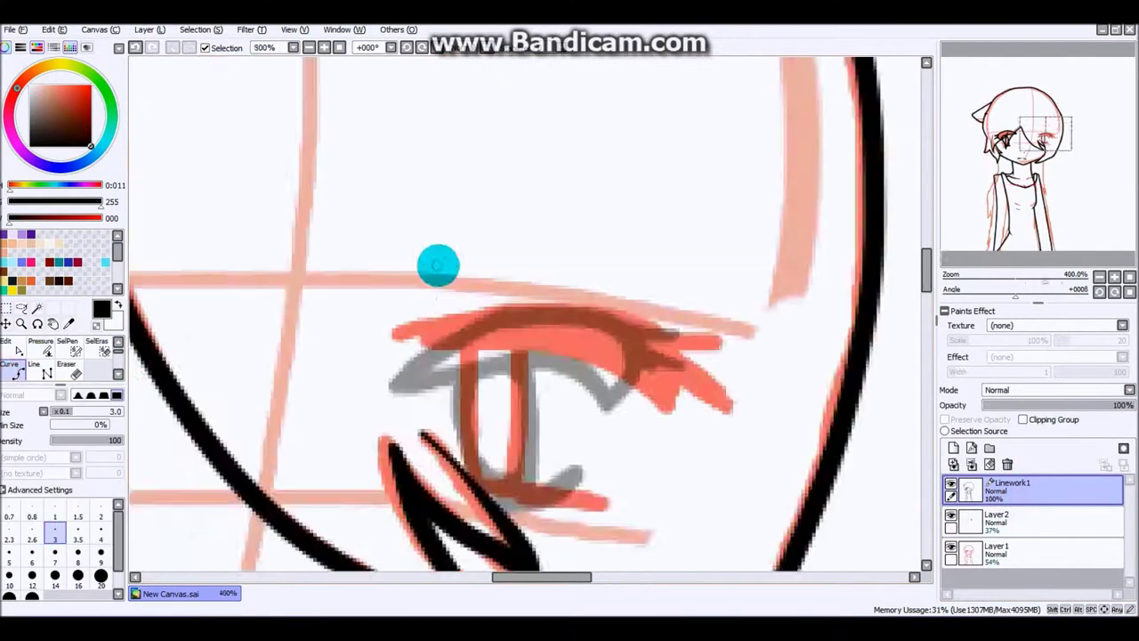
click(349, 376)
click(539, 226)
click(828, 335)
click(774, 409)
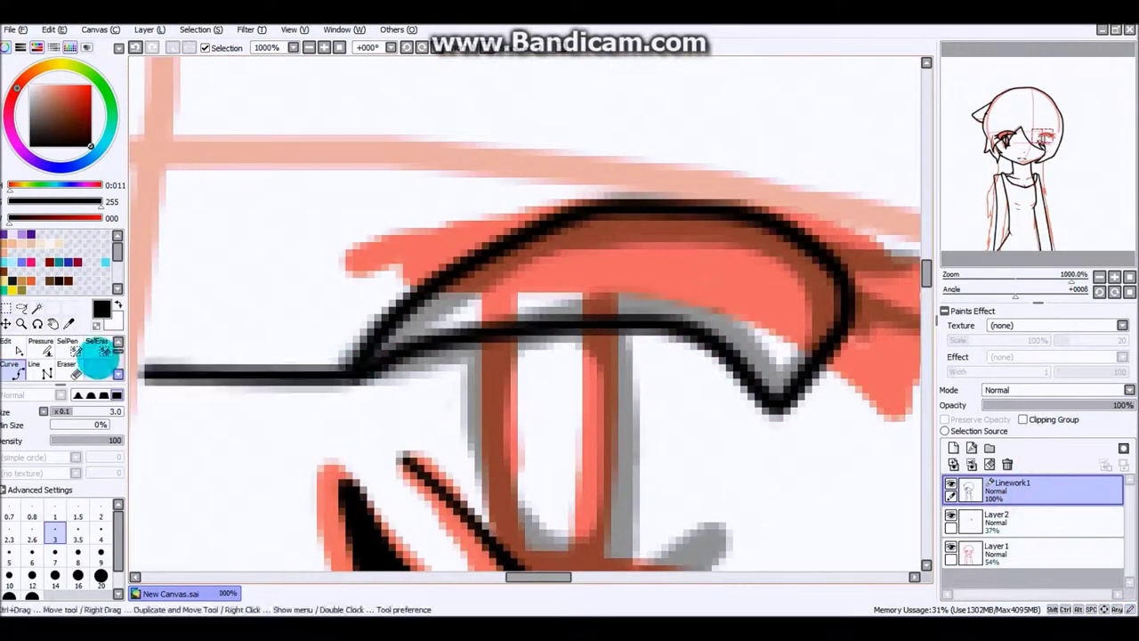
double_click(348, 377)
Undo the stray segment at the eyelid's inner corner and bring its control points together with Translate CP.
key(ctrl)
scroll(348, 377, up, 2)
click(351, 391)
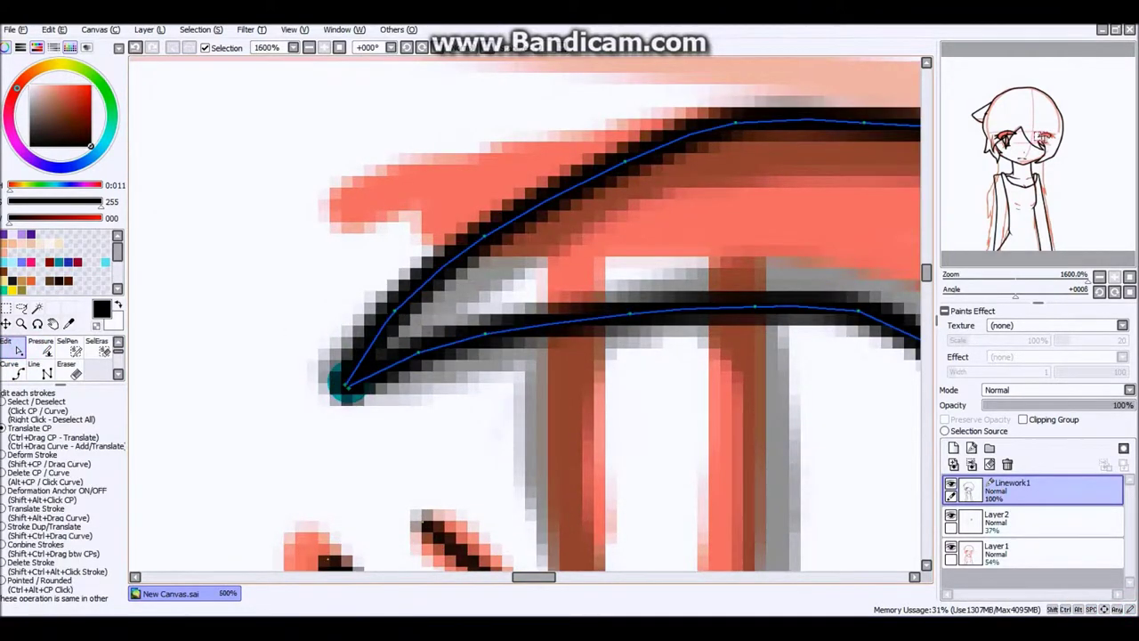
Adjust the lower-lid stroke with the Pressure tool and paint the right eye's iris on Layer2 with the size 3 Brush.
scroll(347, 382, down, 5)
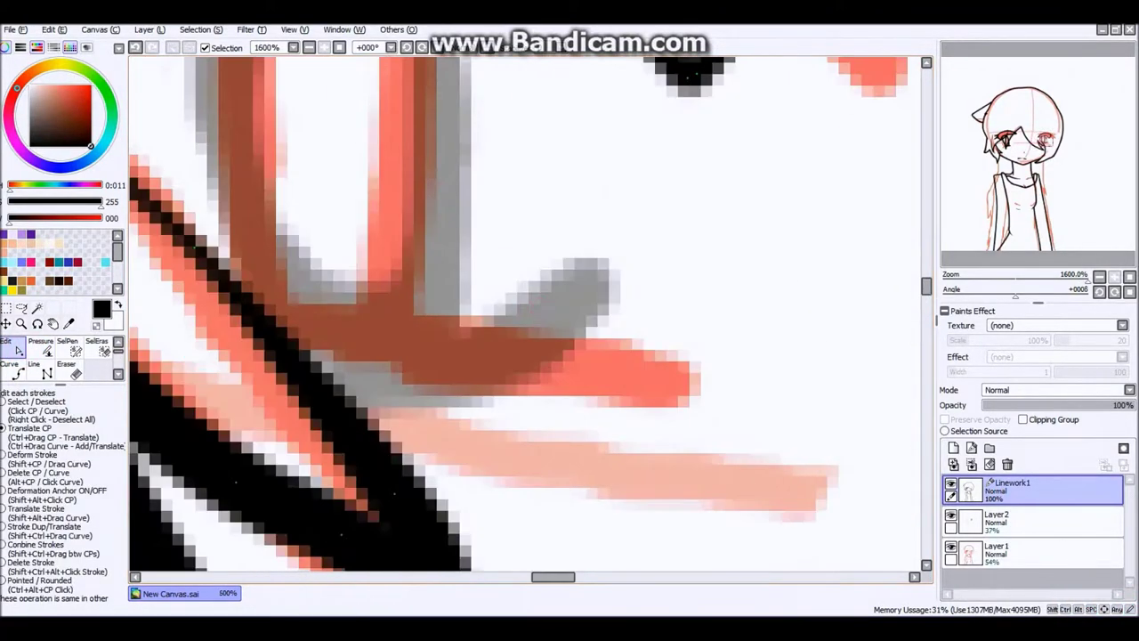
click(40, 348)
mouse_move(587, 286)
mouse_down()
mouse_move(606, 291)
mouse_move(594, 341)
mouse_move(579, 287)
mouse_up()
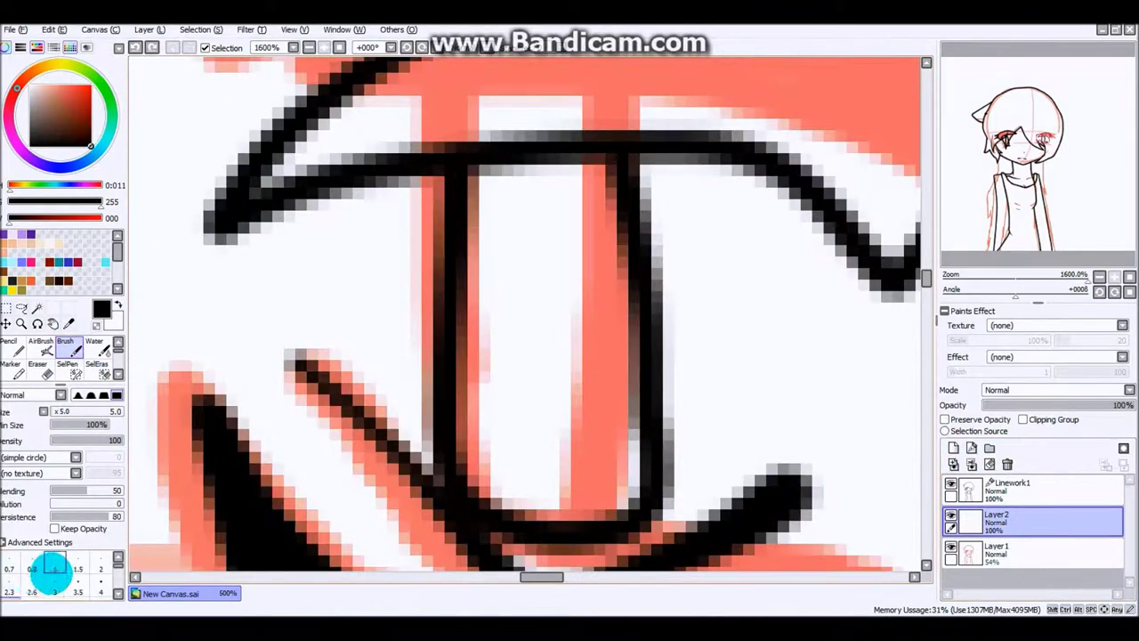
mouse_move(477, 162)
mouse_down()
mouse_move(579, 524)
mouse_move(534, 178)
mouse_move(487, 482)
mouse_up()
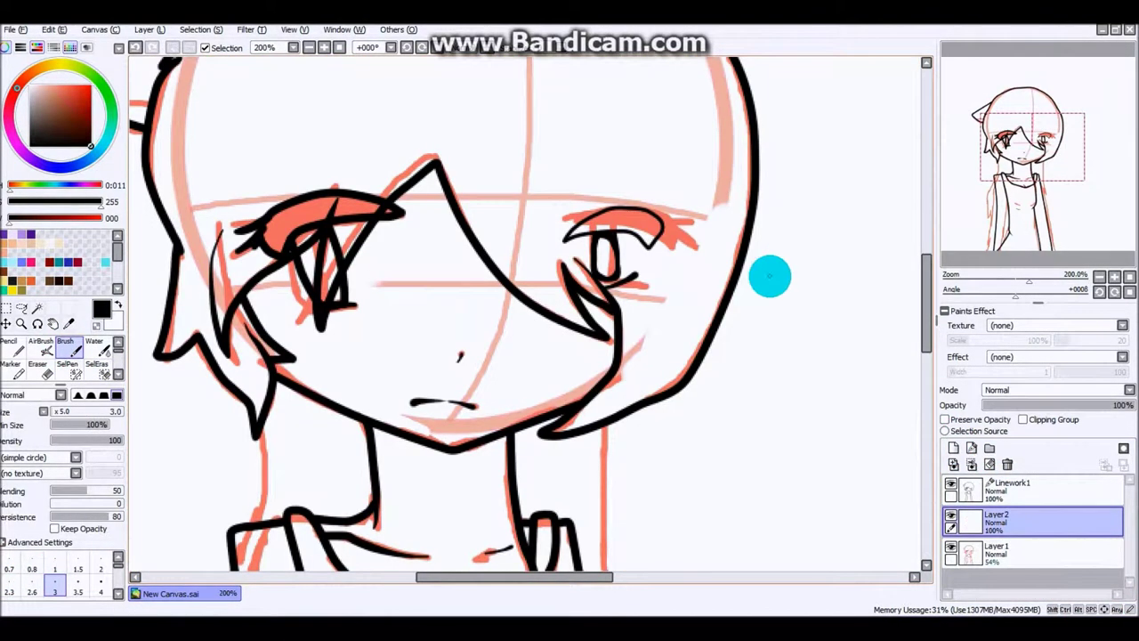
Remove the red sketch and combine the remaining line art into a single layer named Layer1.
double_click(1062, 511)
text(Layer 1)
key(Return)
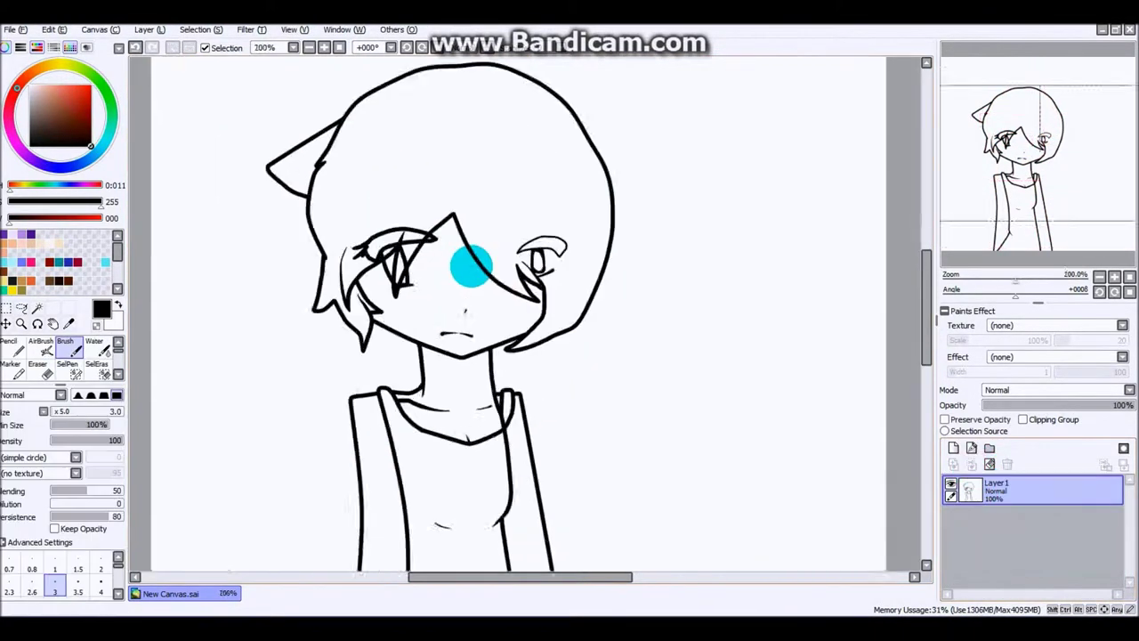
Thicken the outline of the right eye's upper eyelid with the Brush at size 5.
click(51, 579)
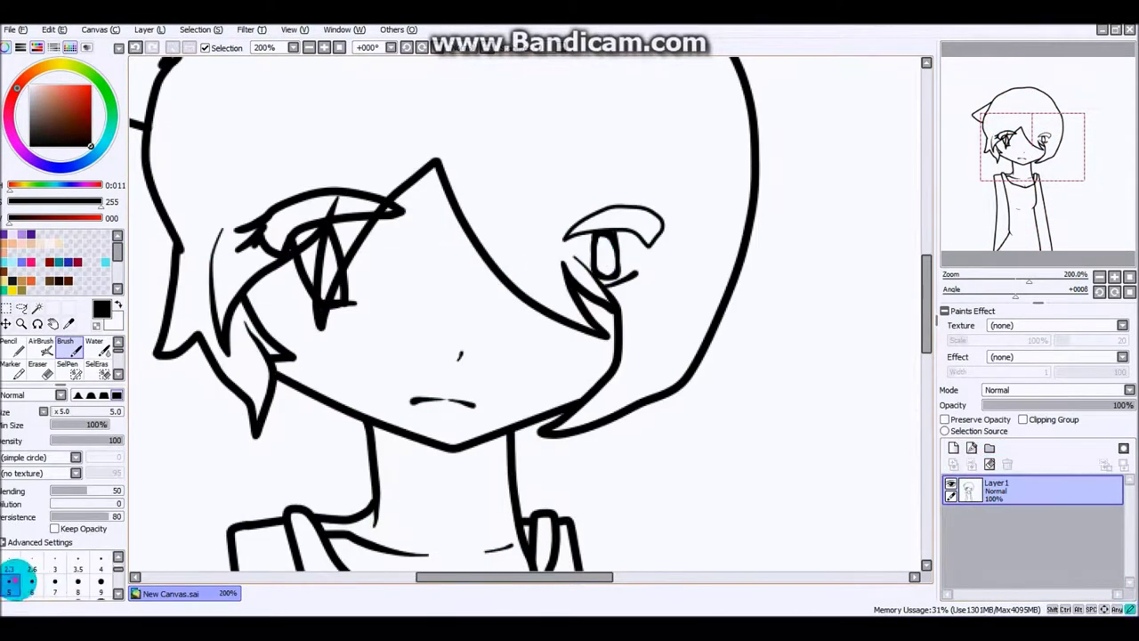
drag(369, 384, 650, 257)
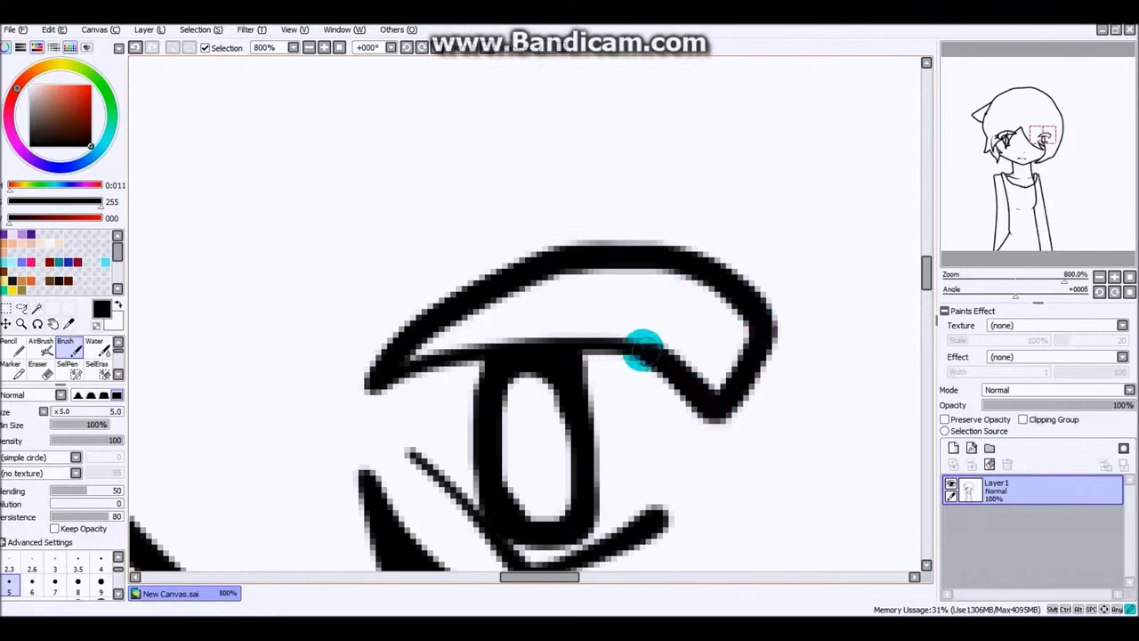
scroll(681, 373, down, 6)
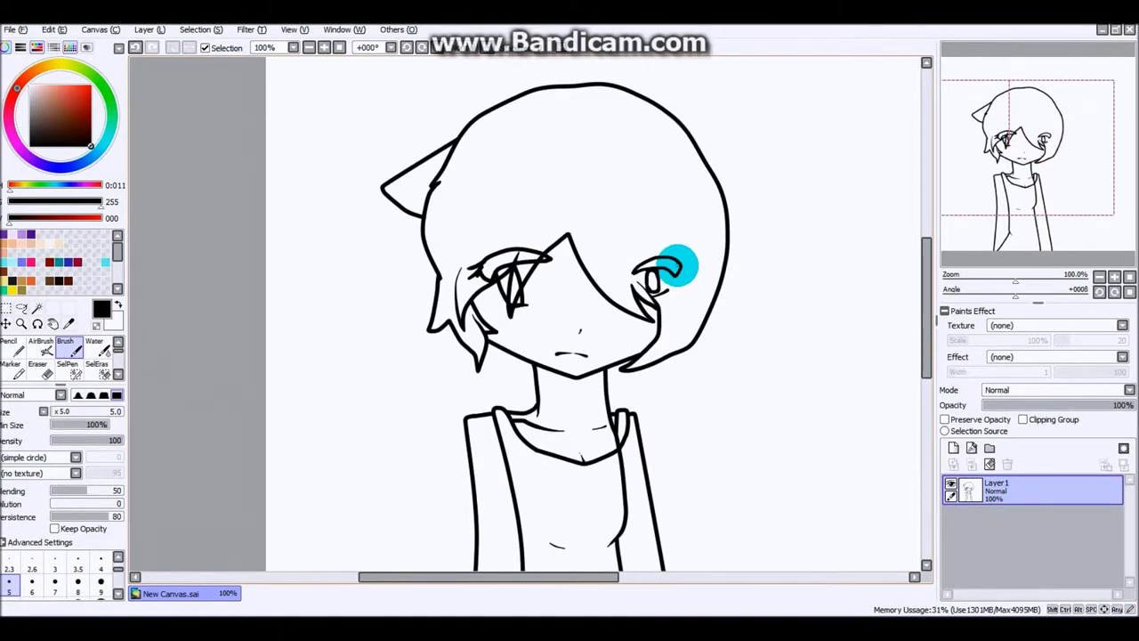
Add a linework layer and ink a curved hair lock with a short tapered strand below the left side hair.
scroll(385, 267, up, 3)
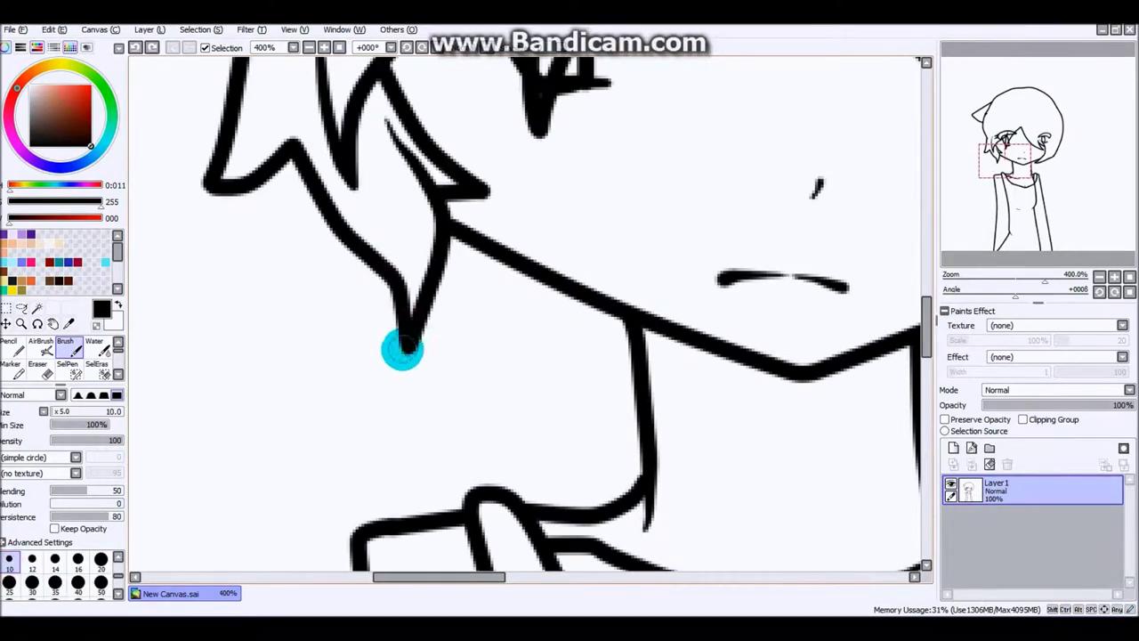
click(971, 448)
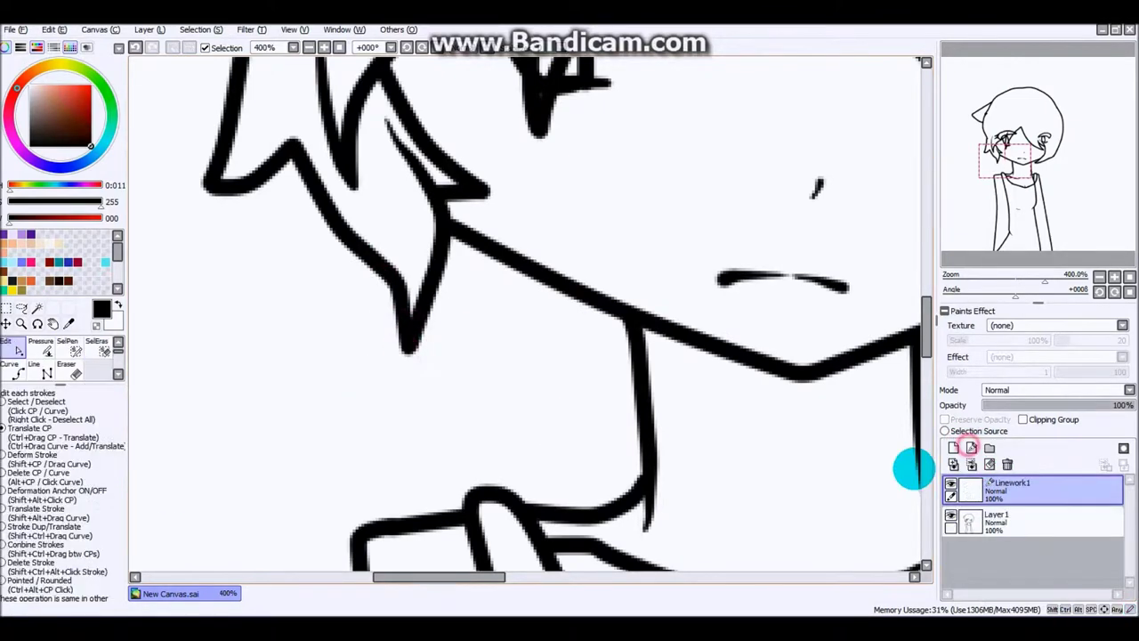
click(322, 415)
click(540, 310)
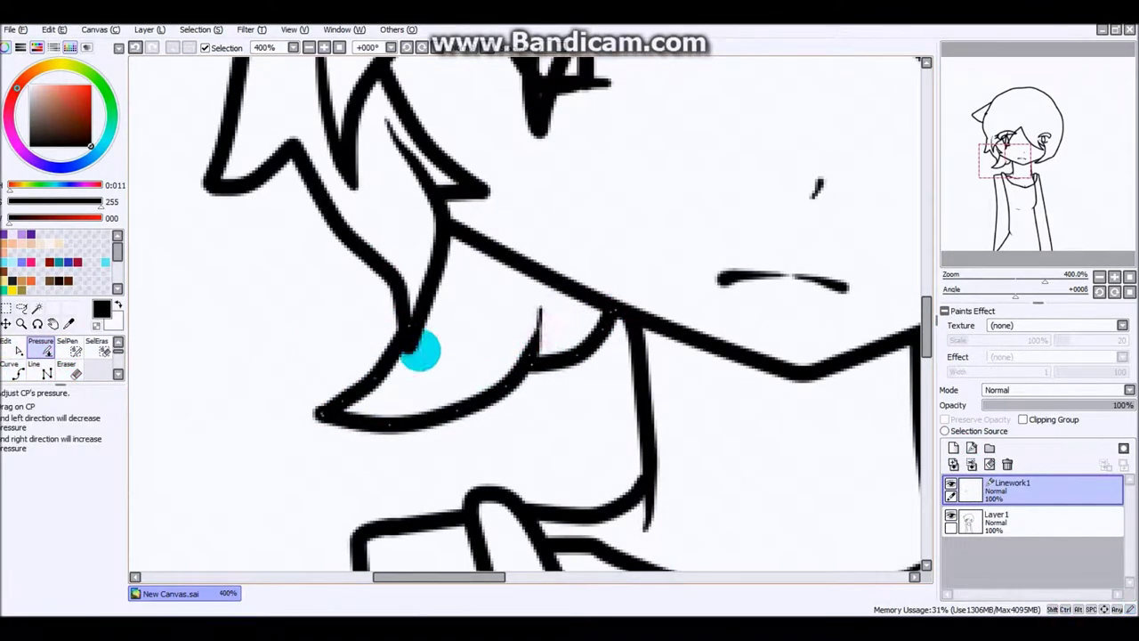
Ink a small pointed hair lock beside the right side of the neck with the Curve tool at size 7.
scroll(420, 353, right, 10)
key(c)
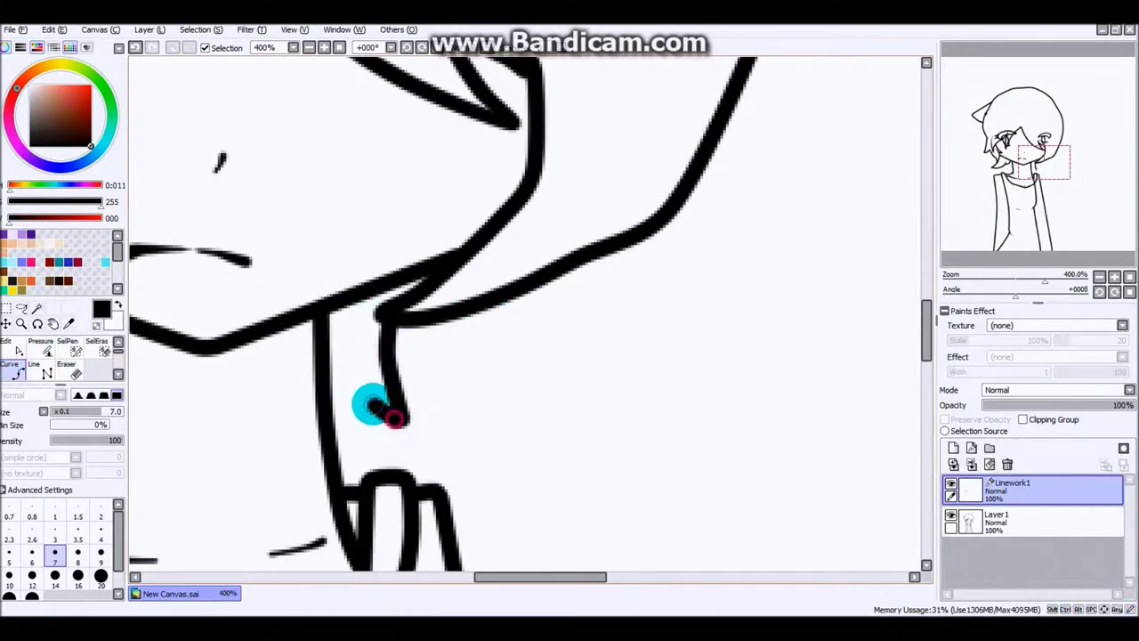
click(285, 415)
Merge the linework layer down into Layer1 and add a new normal layer for the fill.
scroll(356, 377, down, 6)
click(988, 464)
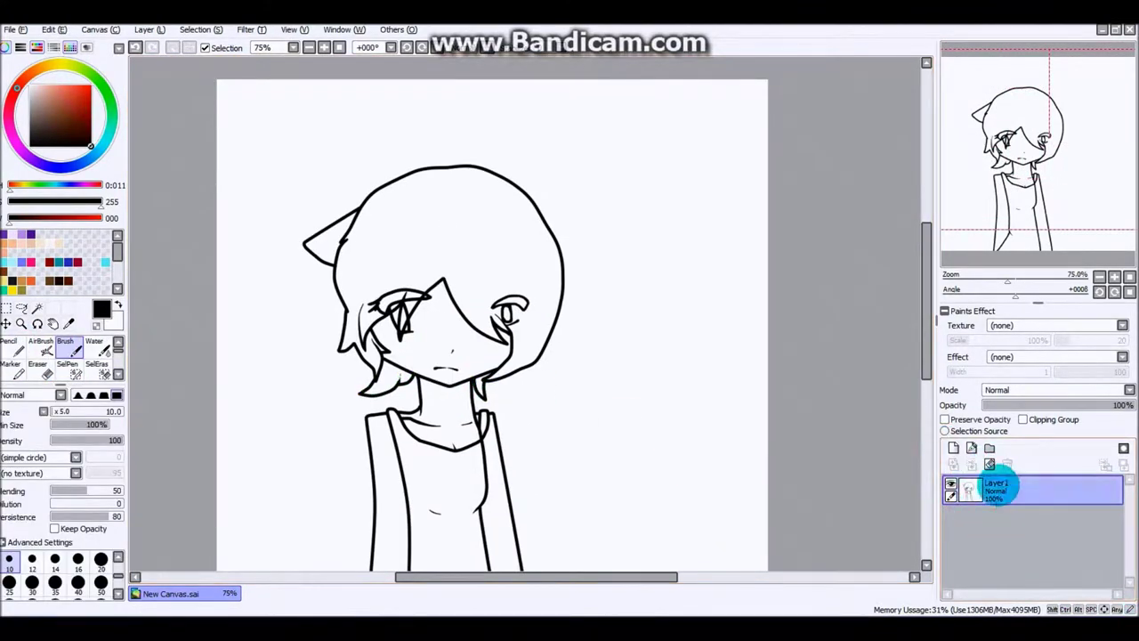
click(953, 448)
Select the hair and ear areas of the line art with the Magic Wand.
click(36, 307)
click(343, 234)
scroll(445, 485, up, 3)
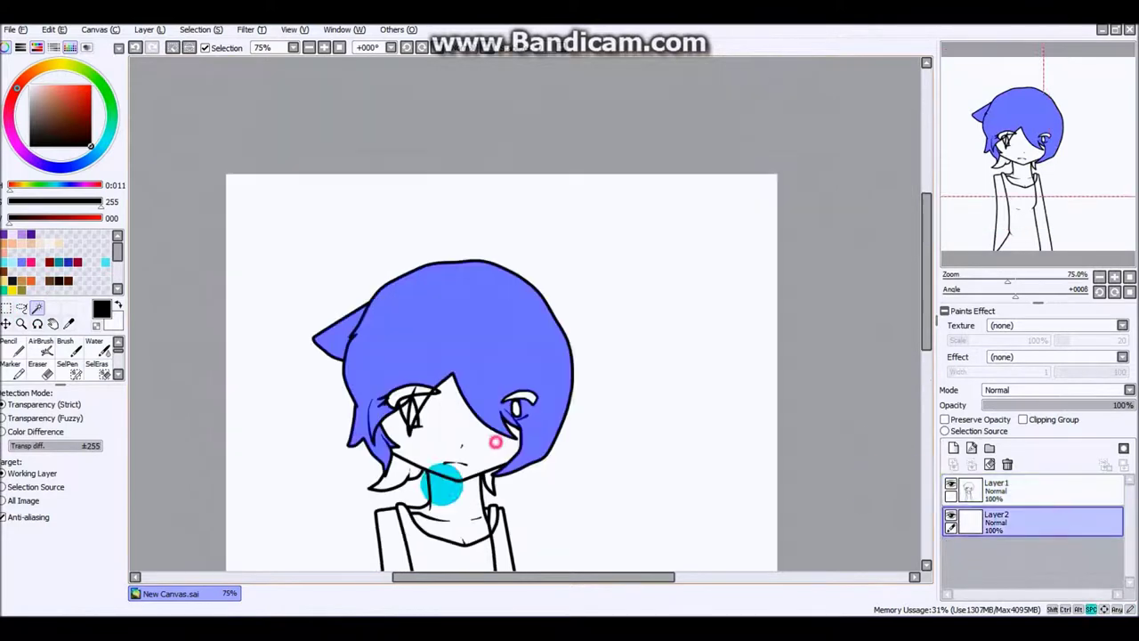
Paint a horizontal dividing line across the lower part of the ear to the hair edge with the size 7 Brush.
scroll(496, 441, up, 10)
click(65, 352)
click(54, 559)
drag(267, 253, 547, 414)
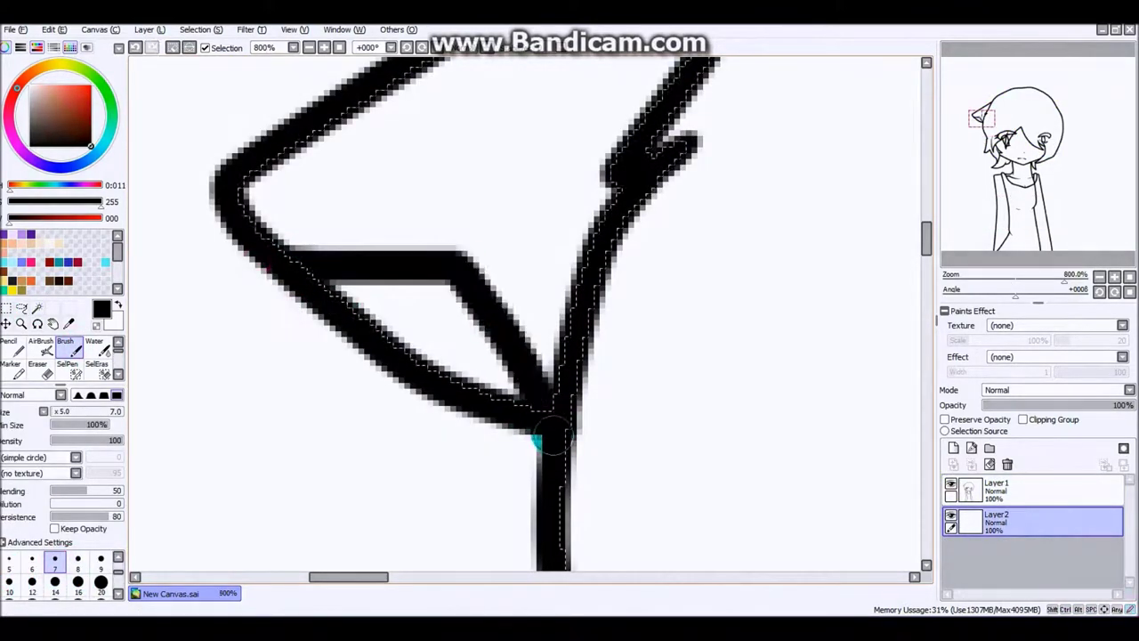
scroll(453, 338, down, 4)
scroll(433, 237, up, 4)
scroll(382, 241, down, 4)
scroll(382, 241, up, 4)
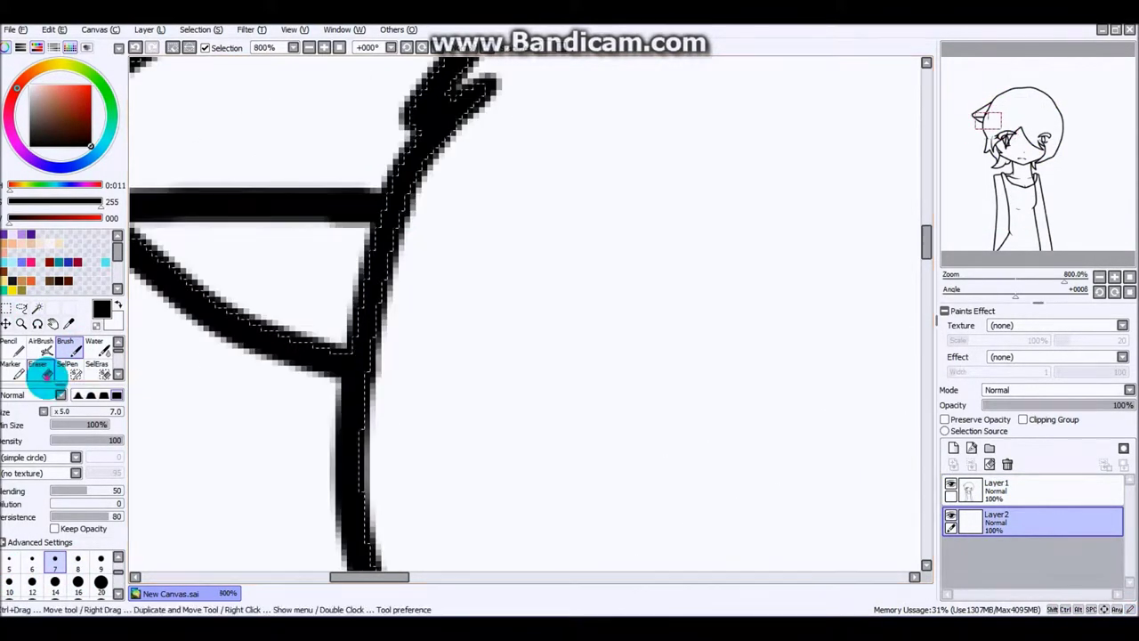
Remove the lower part of the ear beneath the dividing line from the selection with SelEras at sizes 25 and 10.
click(44, 372)
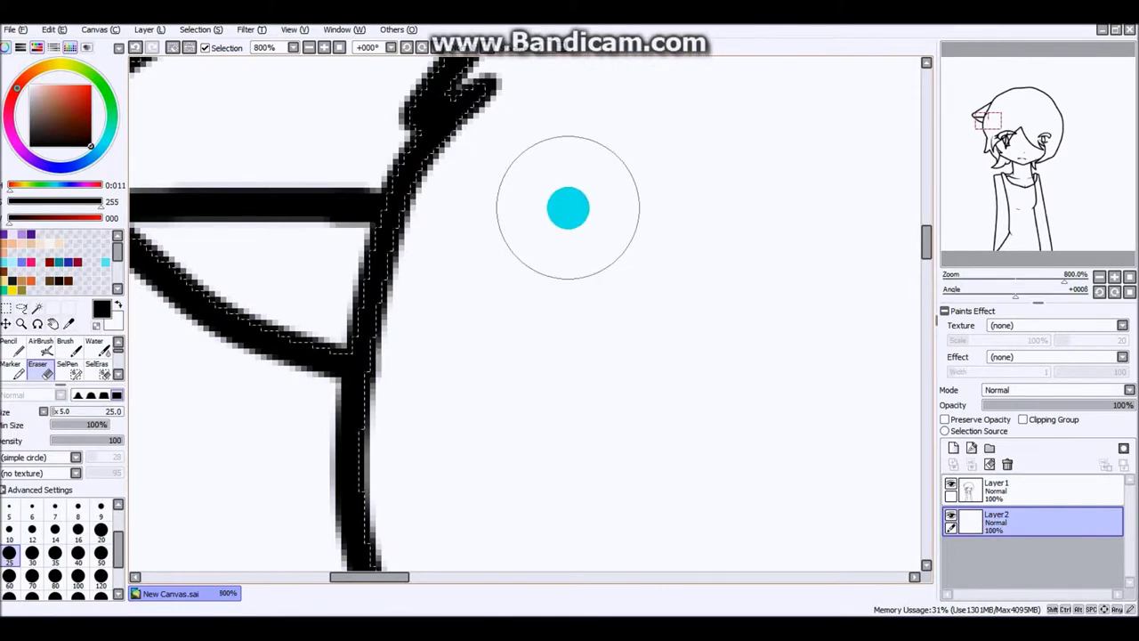
click(96, 368)
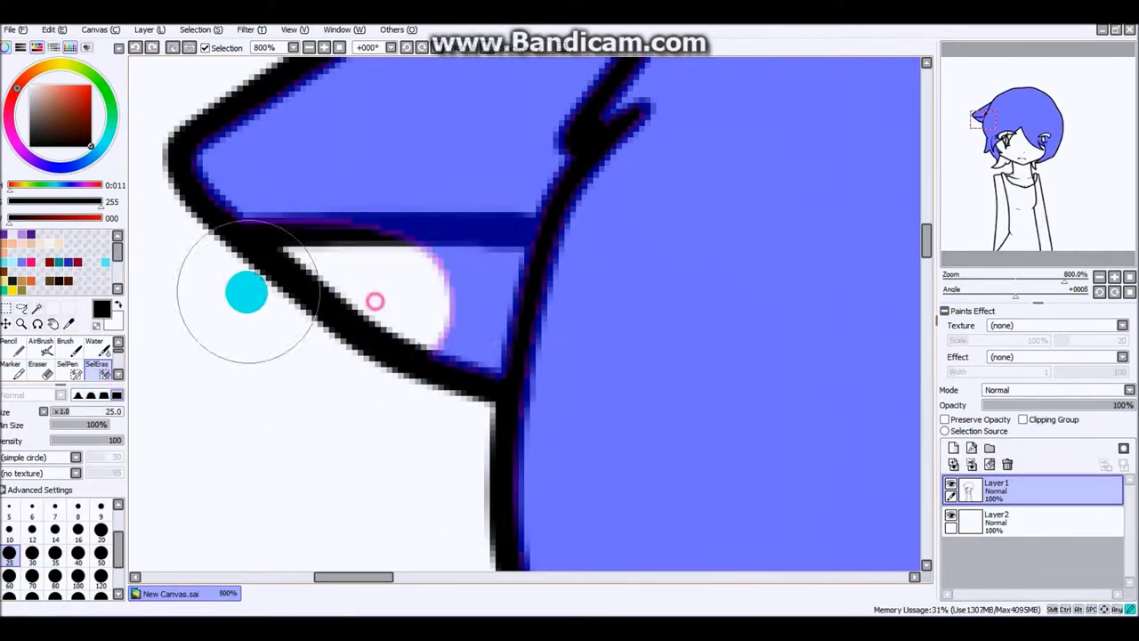
drag(368, 293, 226, 351)
click(617, 472)
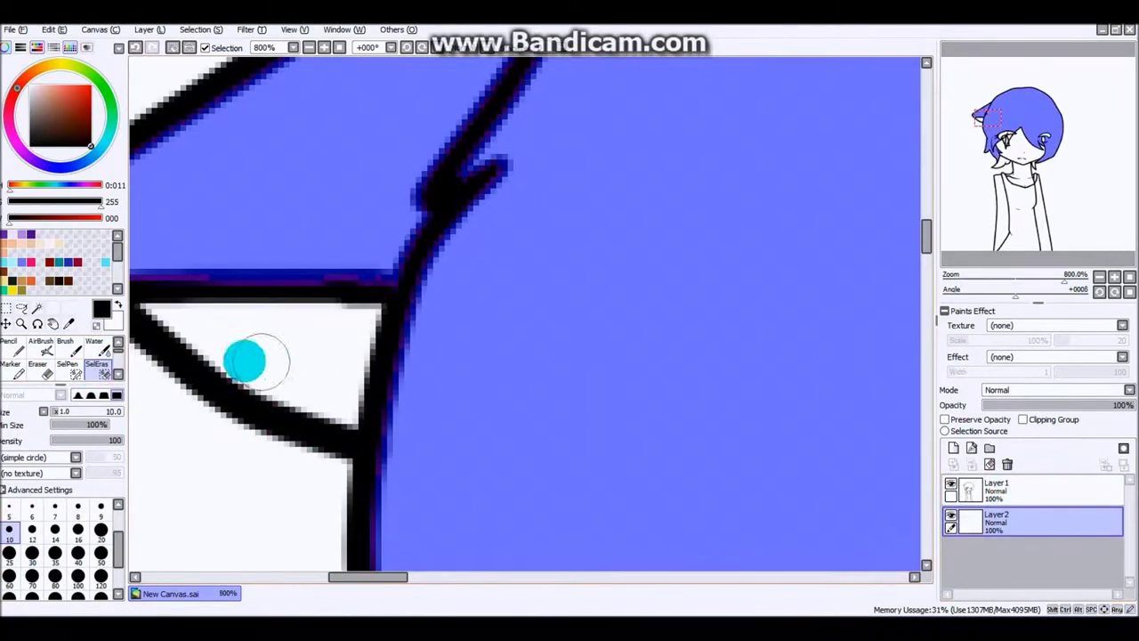
Fill the selected hair with light blue on Layer2 using the Bucket.
click(75, 349)
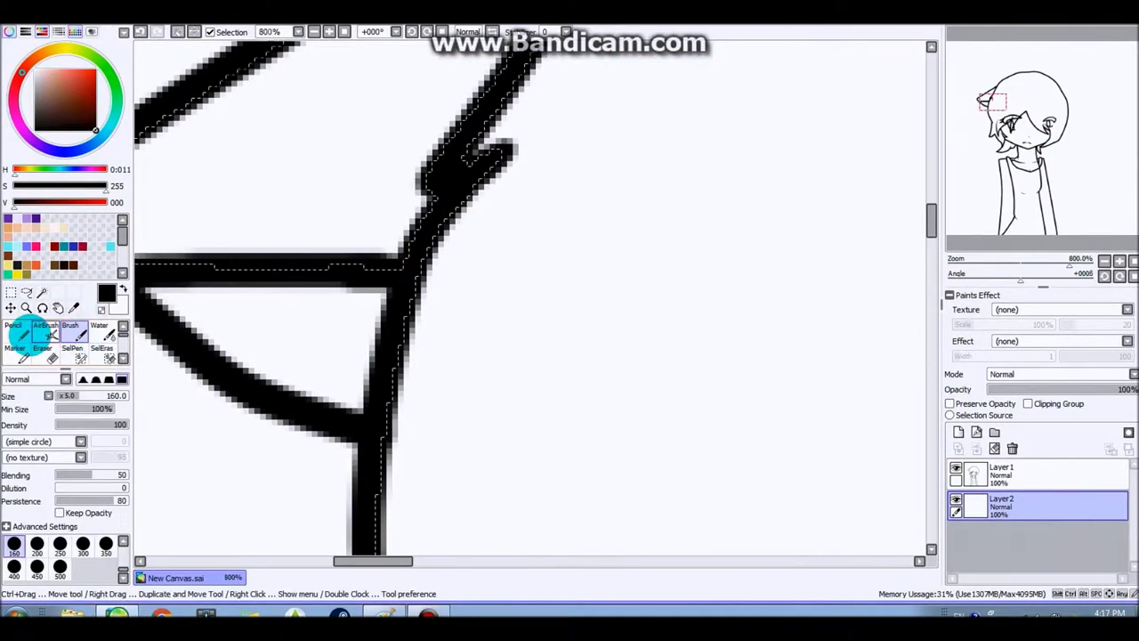
click(16, 267)
scroll(158, 510, down, 3)
scroll(73, 323, down, 1)
click(13, 361)
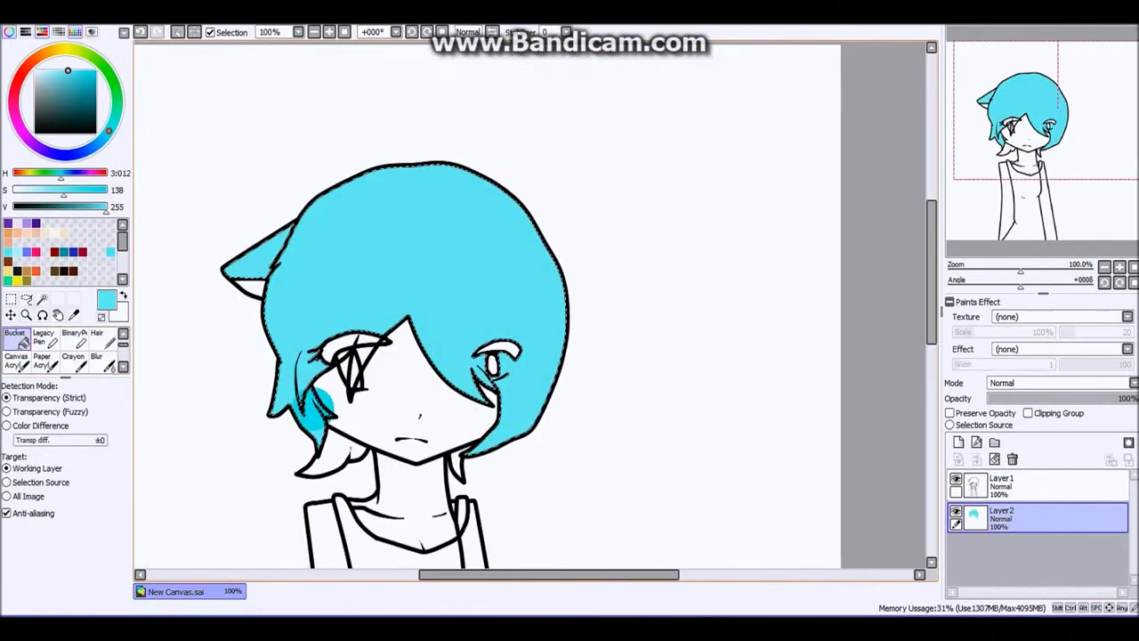
scroll(534, 302, up, 3)
key(ctrl+a)
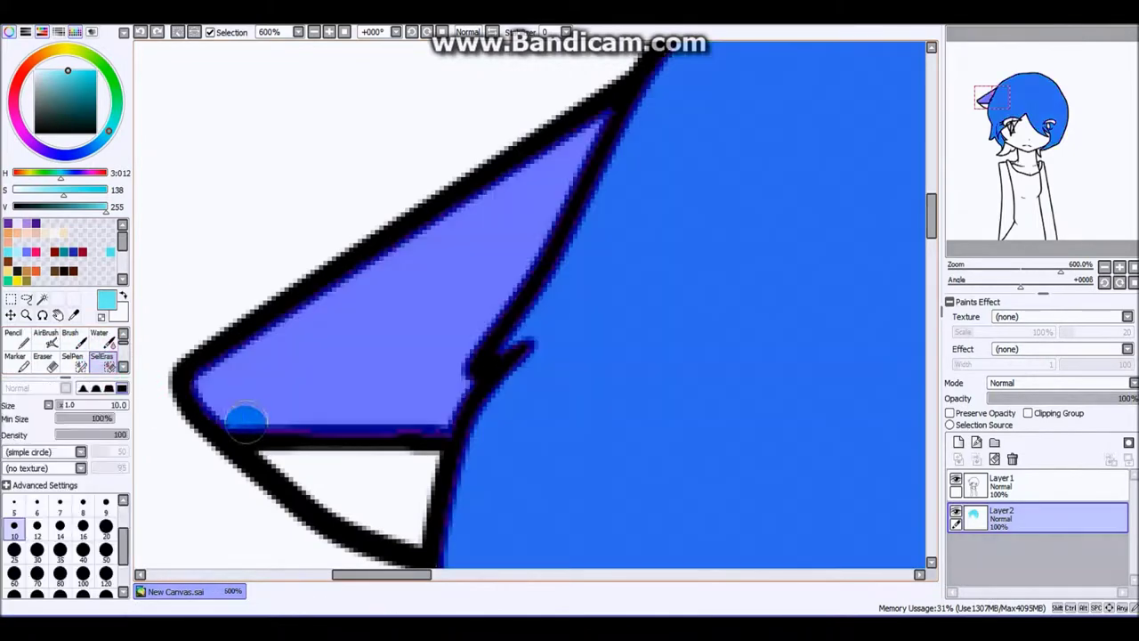
click(51, 338)
click(42, 298)
click(241, 412)
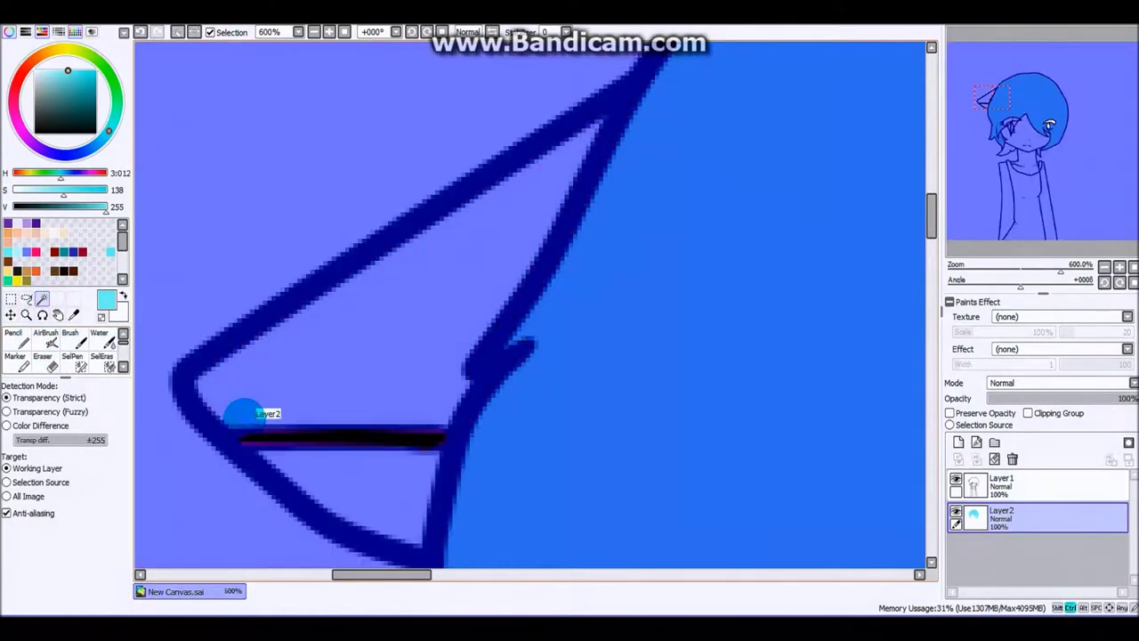
Extend the selection along the ear's horizontal dividing line with SelPen.
click(72, 356)
scroll(298, 466, up, 1)
mouse_move(214, 432)
mouse_down()
mouse_move(376, 410)
mouse_move(525, 434)
mouse_up()
scroll(437, 376, down, 1)
Thicken the ear's horizontal dividing line on Layer1 in black with the size 5 Brush.
click(1030, 484)
key(b)
key(x)
scroll(62, 570, up, 10)
click(14, 579)
scroll(373, 392, up, 4)
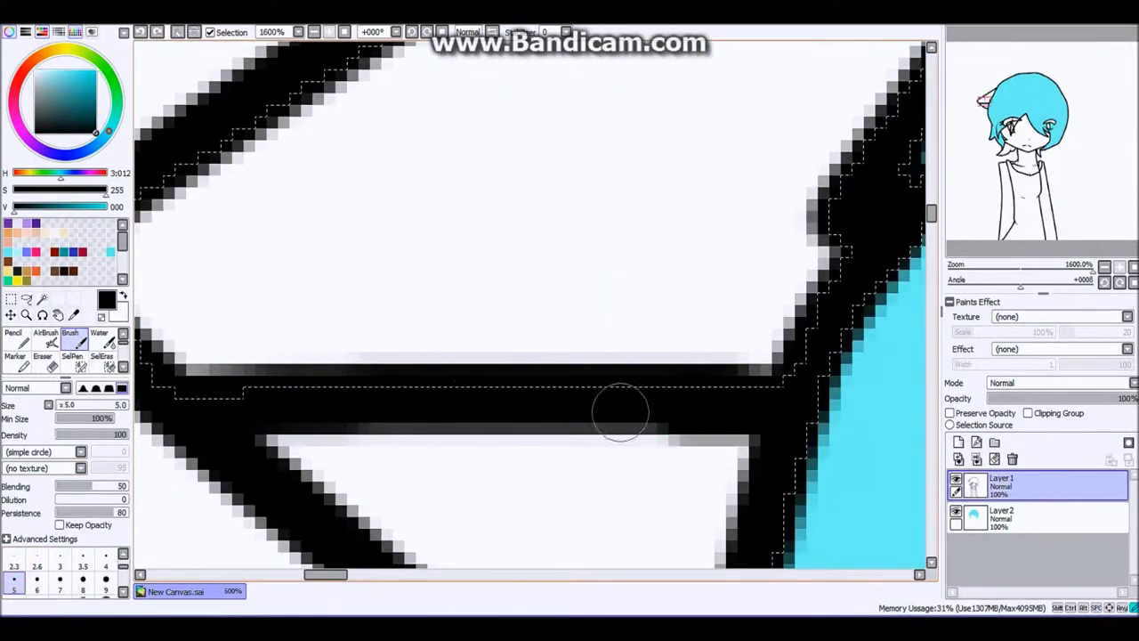
Fill the selected hair and upper ear with dark red on Layer2 using the Bucket.
click(1030, 517)
scroll(53, 352, down, 1)
click(15, 360)
click(56, 252)
scroll(642, 342, down, 5)
click(641, 341)
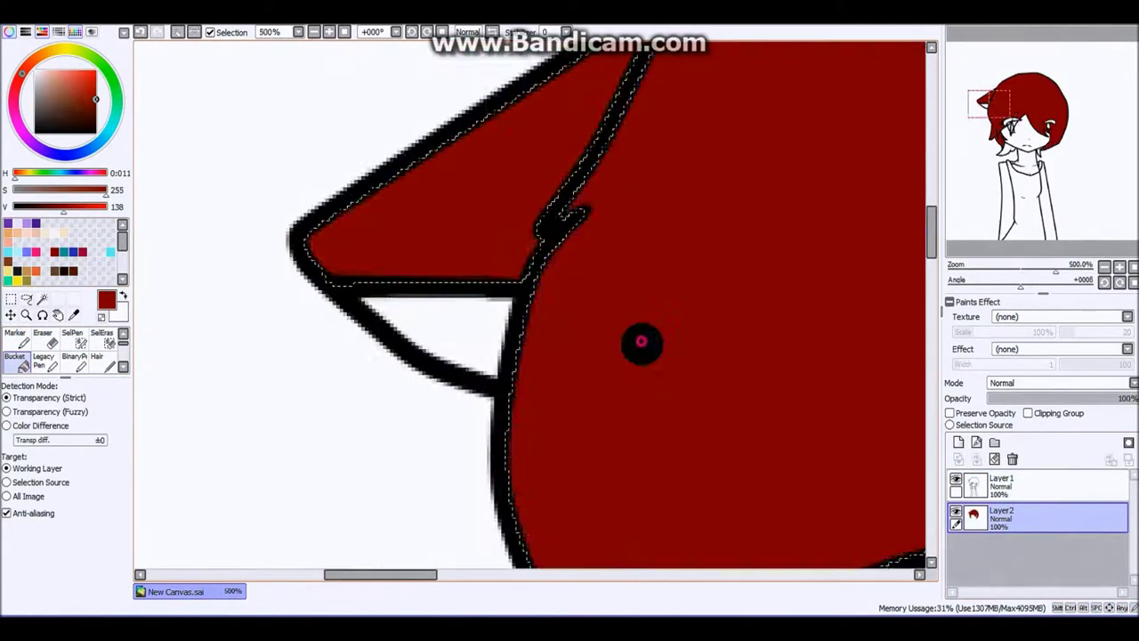
Add the lower hair locks and the hair areas around the left eye to the selection with the Magic Wand on Layer1.
scroll(642, 341, down, 3)
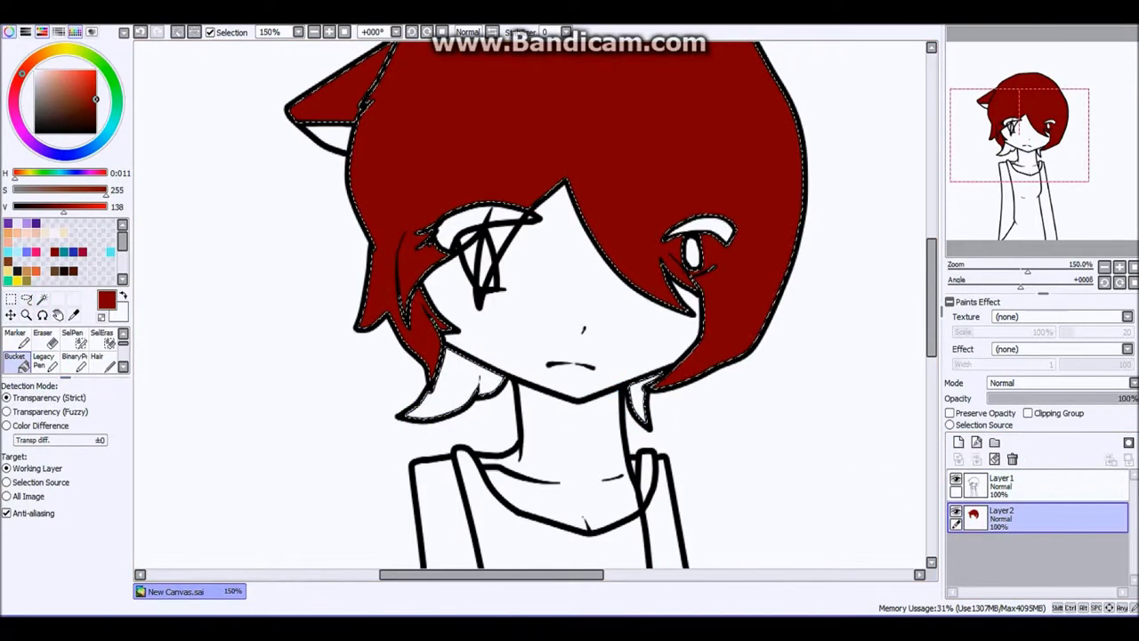
click(521, 407)
click(338, 204)
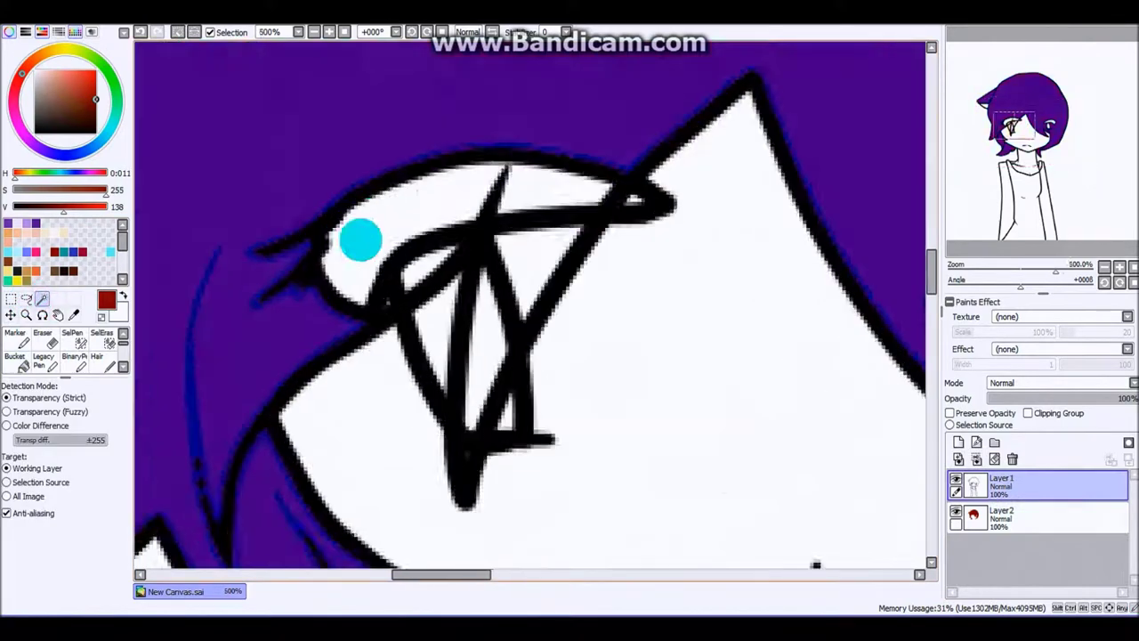
click(360, 241)
scroll(430, 279, up, 1)
click(256, 32)
click(369, 223)
Add the hair-covered parts of both eyes to the selection with SelPen at sizes 10 and 60.
click(79, 361)
scroll(454, 429, up, 3)
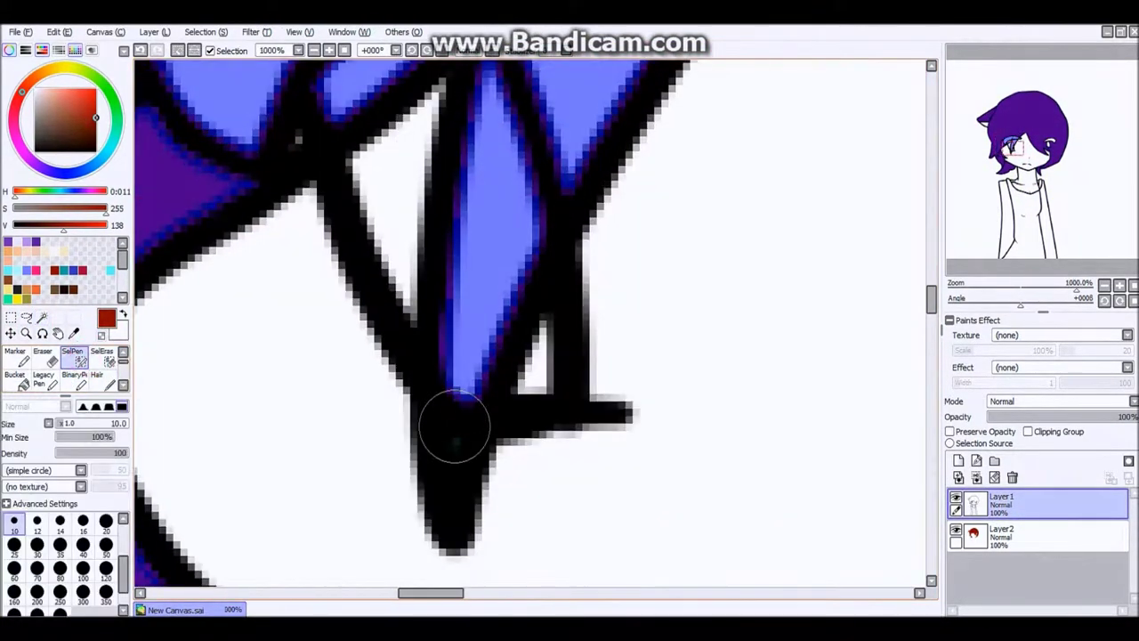
scroll(436, 459, down, 4)
click(13, 590)
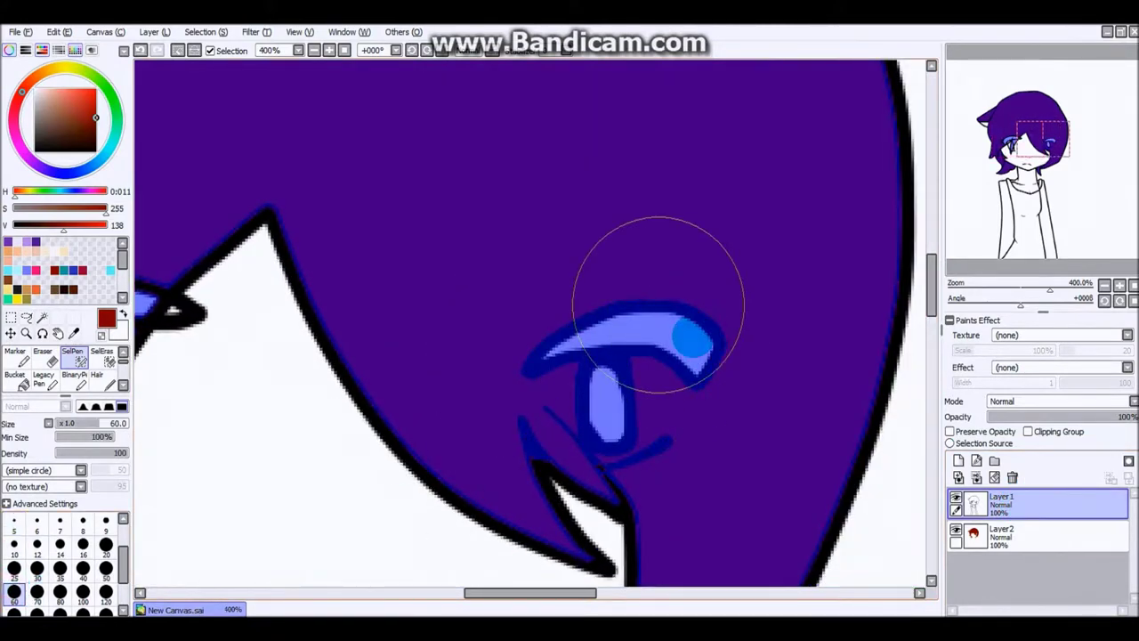
key(Home)
Fill the newly selected hair locks and eye areas with dark red on Layer2 using the Bucket.
click(1037, 534)
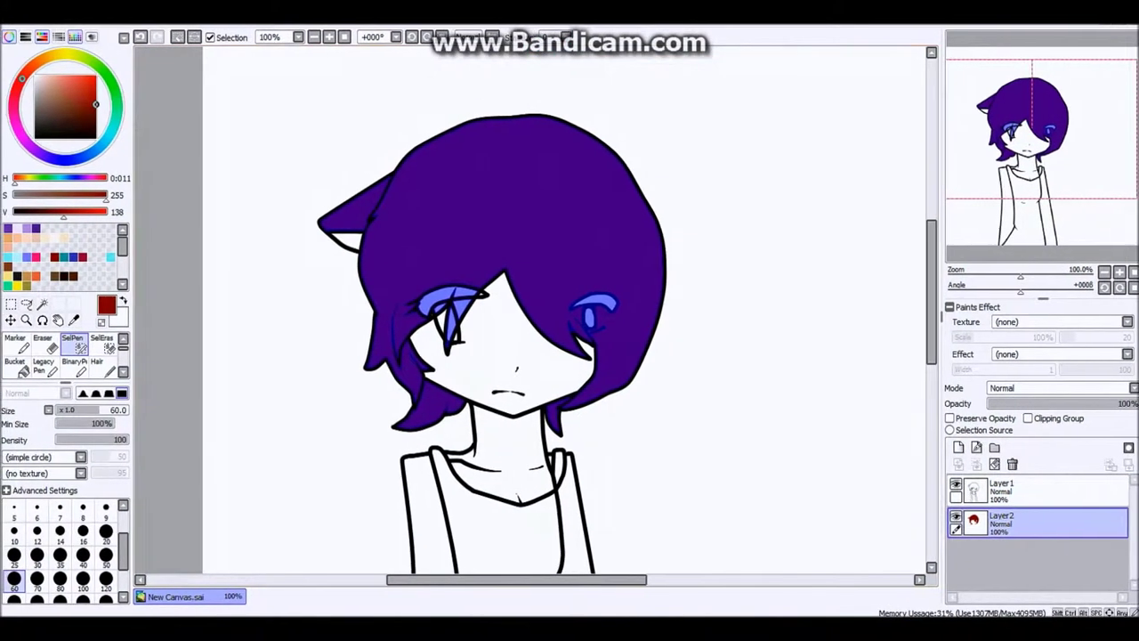
click(46, 372)
click(517, 178)
scroll(454, 320, up, 3)
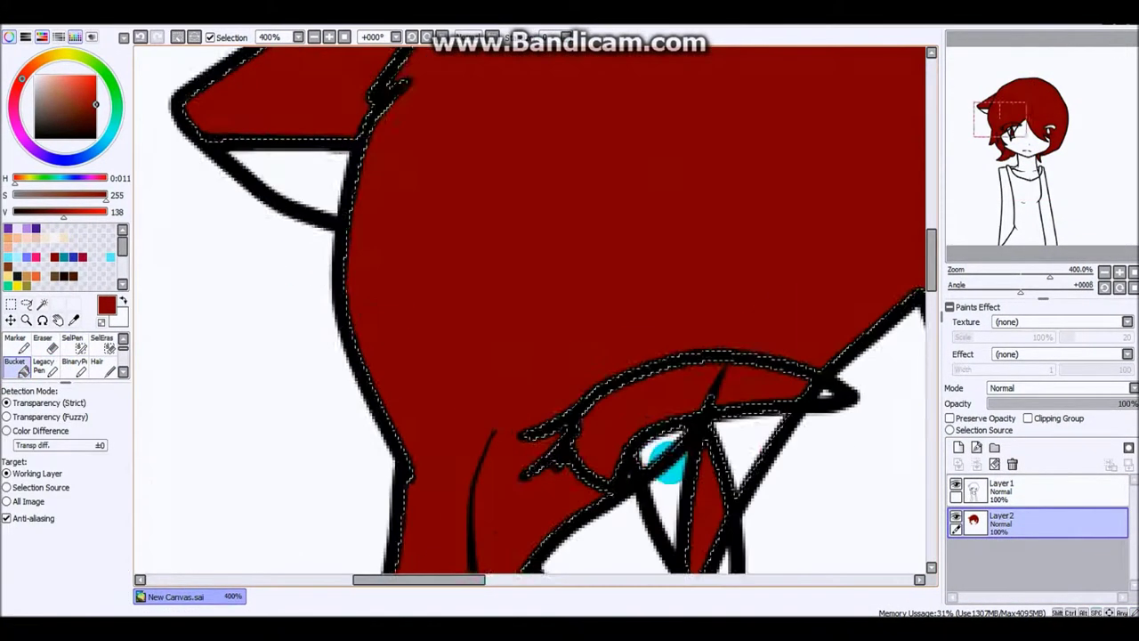
click(1011, 492)
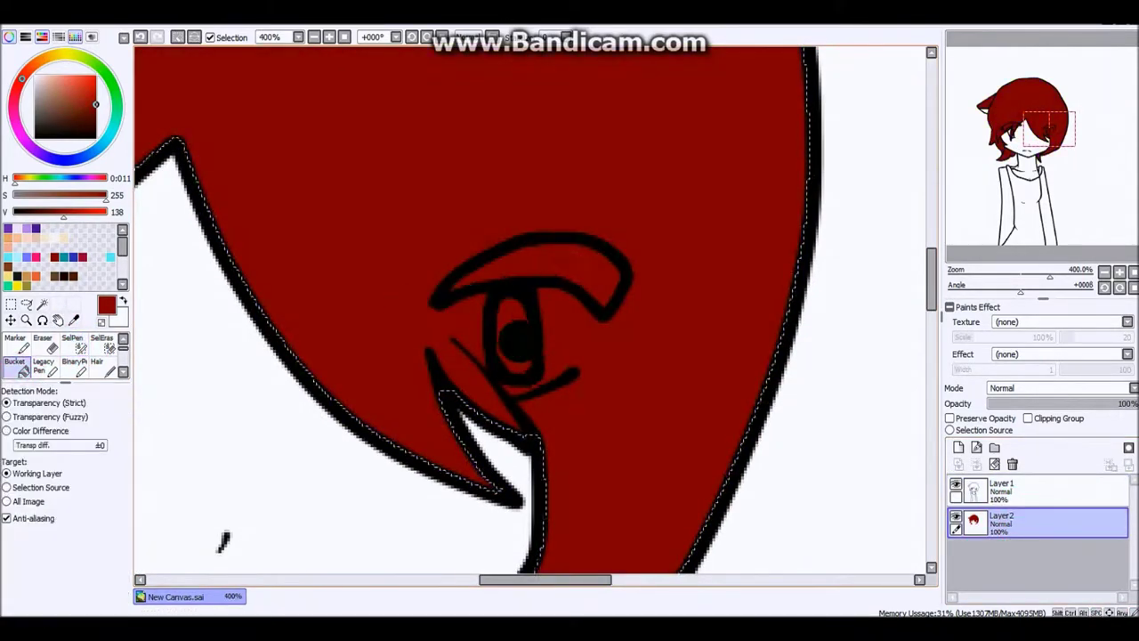
key(Home)
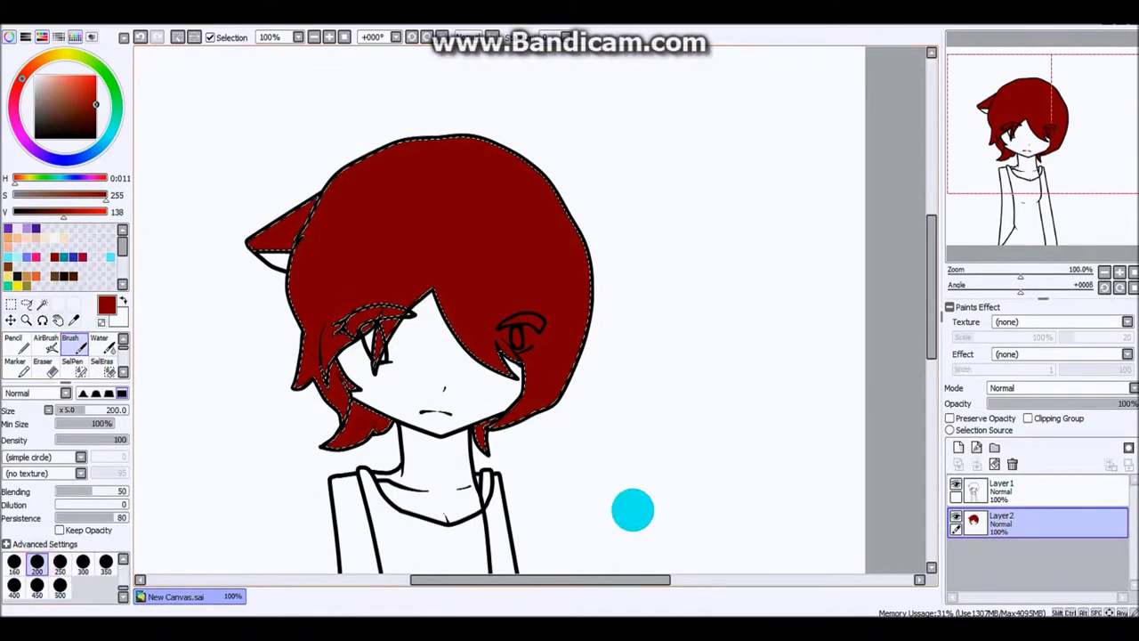
Add a new layer above the hair fill and set its blending mode to Multiply.
click(958, 447)
click(1029, 387)
click(1006, 412)
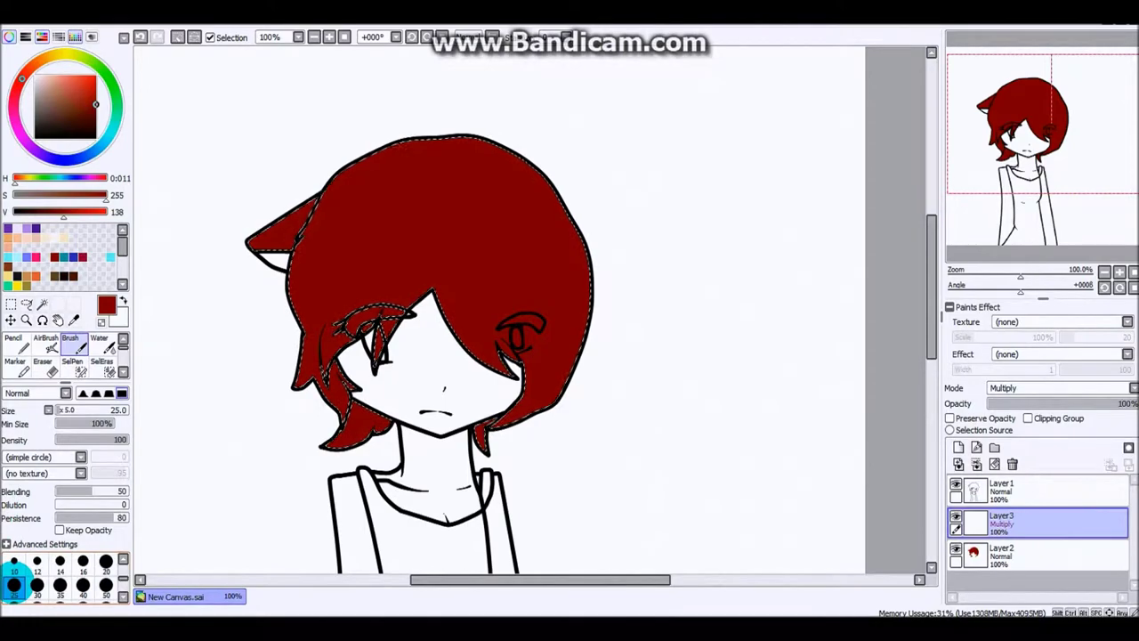
Shade the part of the ear nearest the hair in dark red with the size 25 Brush.
drag(307, 209, 254, 255)
scroll(255, 255, up, 2)
drag(368, 166, 254, 267)
scroll(254, 267, down, 1)
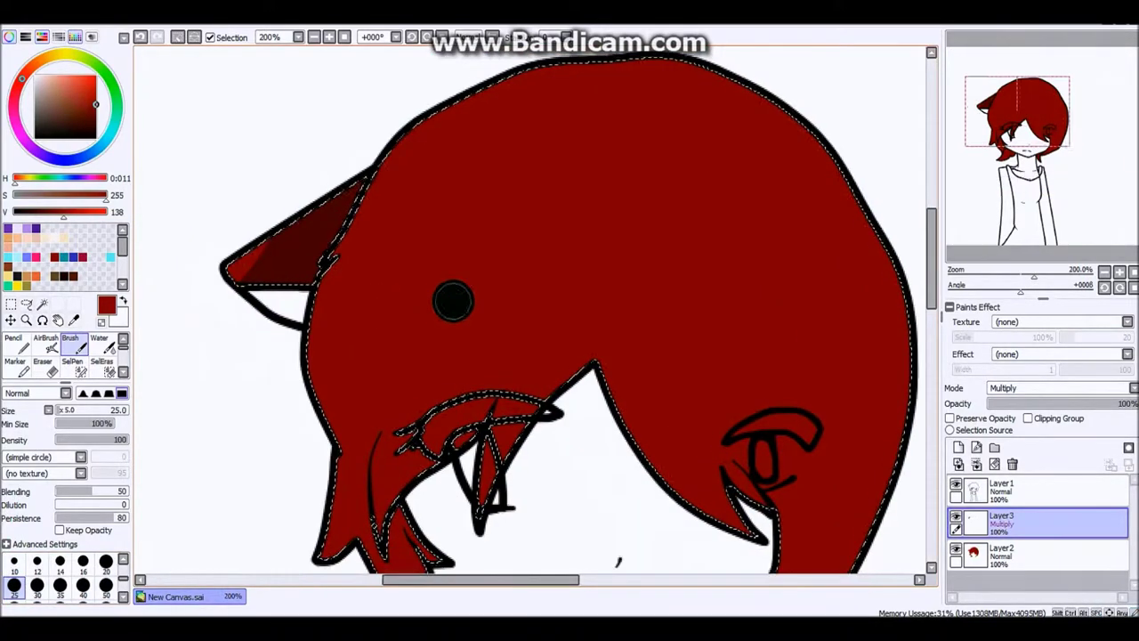
Shade the hair lock beside the left cheek with the Brush and soften the shading with Blur.
scroll(453, 302, up, 2)
drag(471, 280, 439, 344)
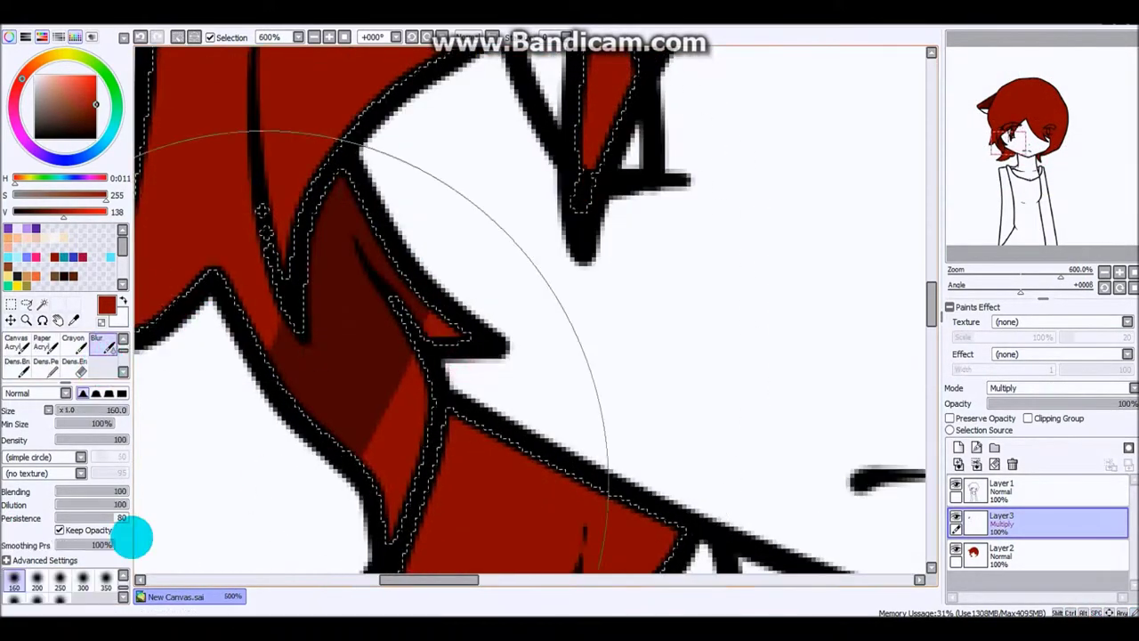
scroll(466, 267, down, 1)
click(78, 348)
Shade the lower left hair lock beneath the jaw with the Brush at sizes 25 and 5.
click(71, 343)
drag(445, 360, 396, 322)
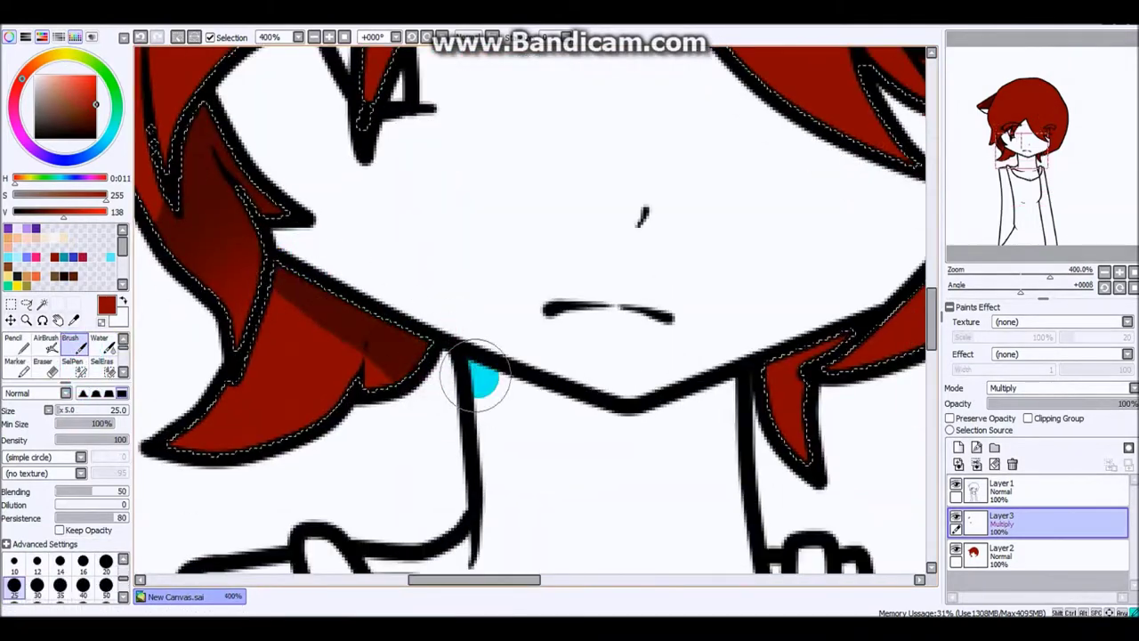
scroll(240, 397, down, 2)
click(14, 585)
scroll(307, 325, up, 4)
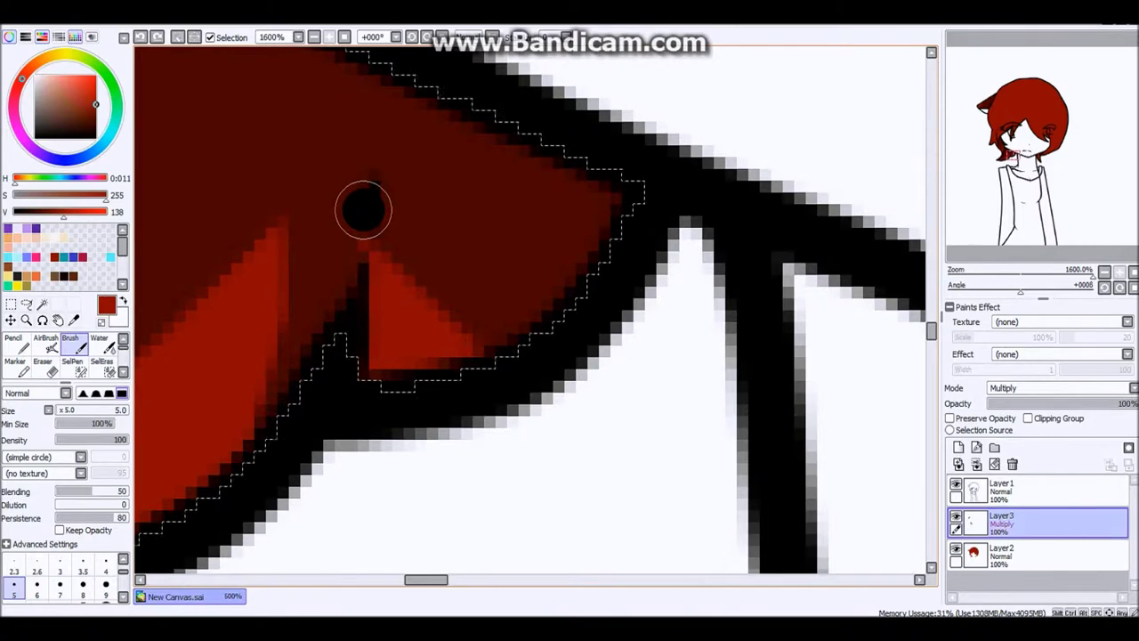
scroll(363, 210, down, 3)
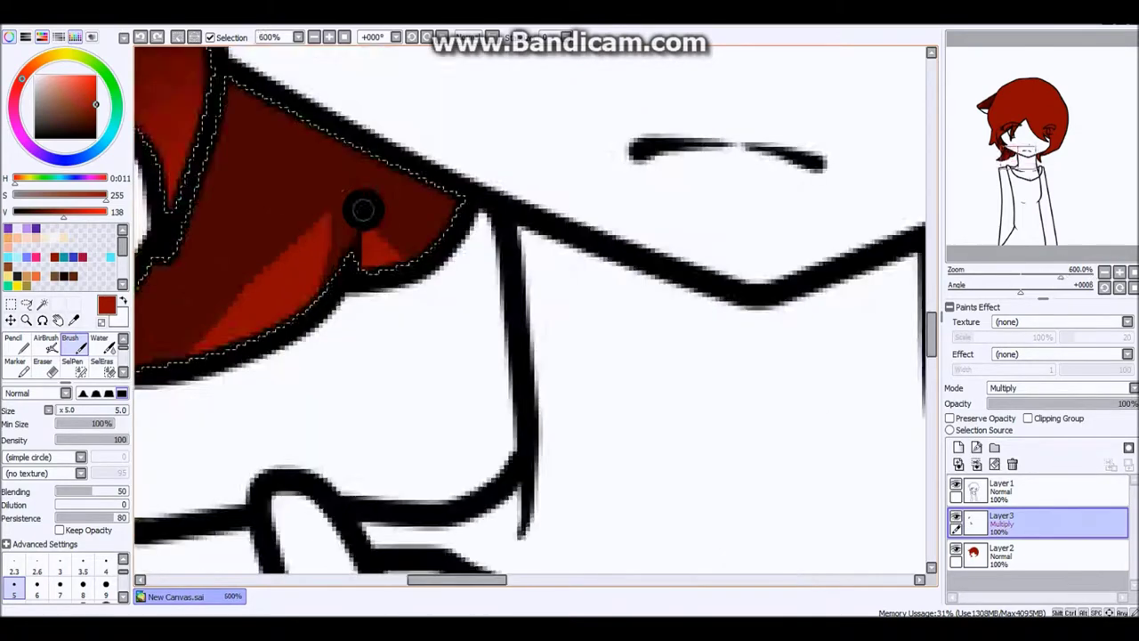
scroll(358, 209, up, 2)
Soften the shading on the lower left hair lock with the size 10 Blur tool.
click(96, 339)
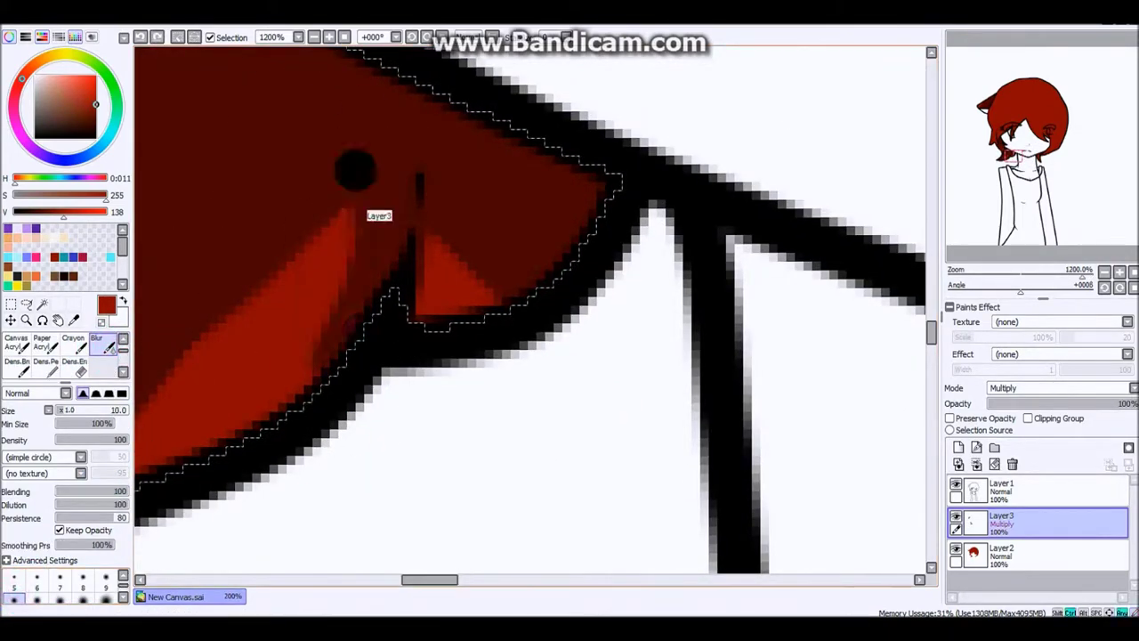
scroll(341, 285, down, 3)
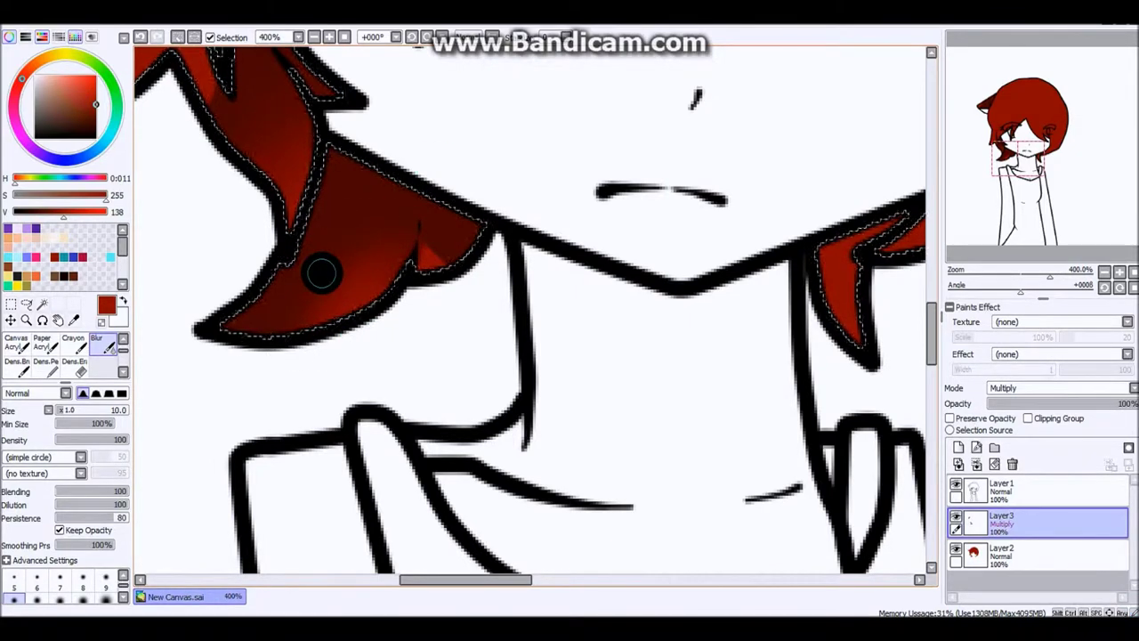
scroll(667, 275, down, 2)
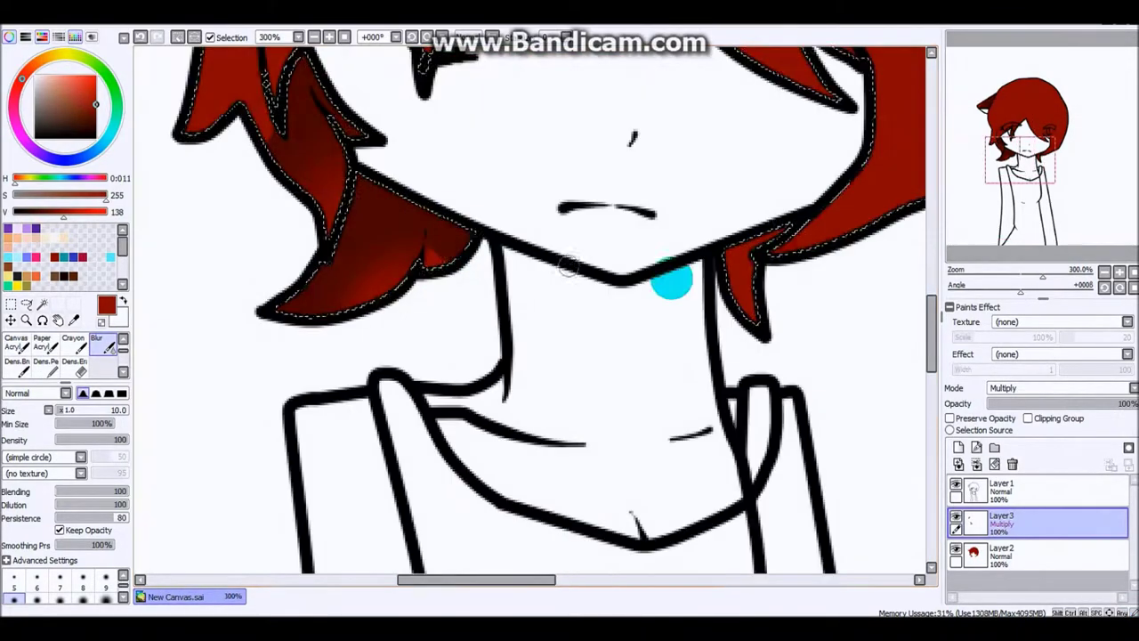
Shade the small hair lock beneath the right eye with the size 5 Brush.
key(b)
scroll(677, 308, up, 3)
scroll(641, 283, up, 1)
mouse_move(465, 294)
mouse_down()
mouse_move(504, 148)
mouse_move(412, 255)
mouse_move(609, 372)
mouse_move(438, 210)
mouse_up()
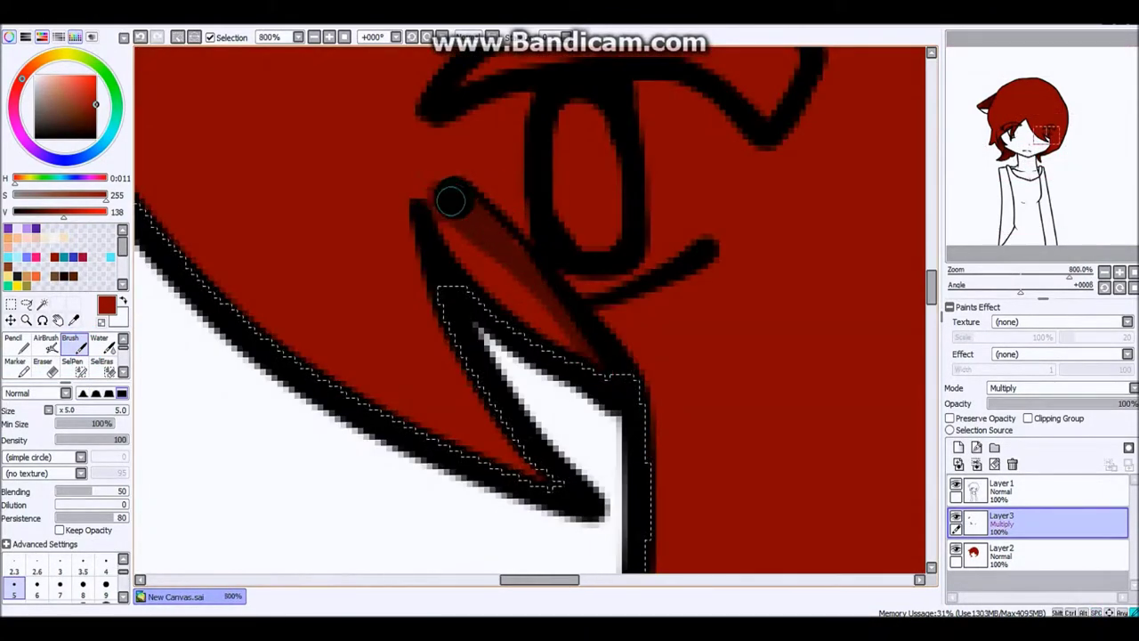
scroll(107, 361, down, 1)
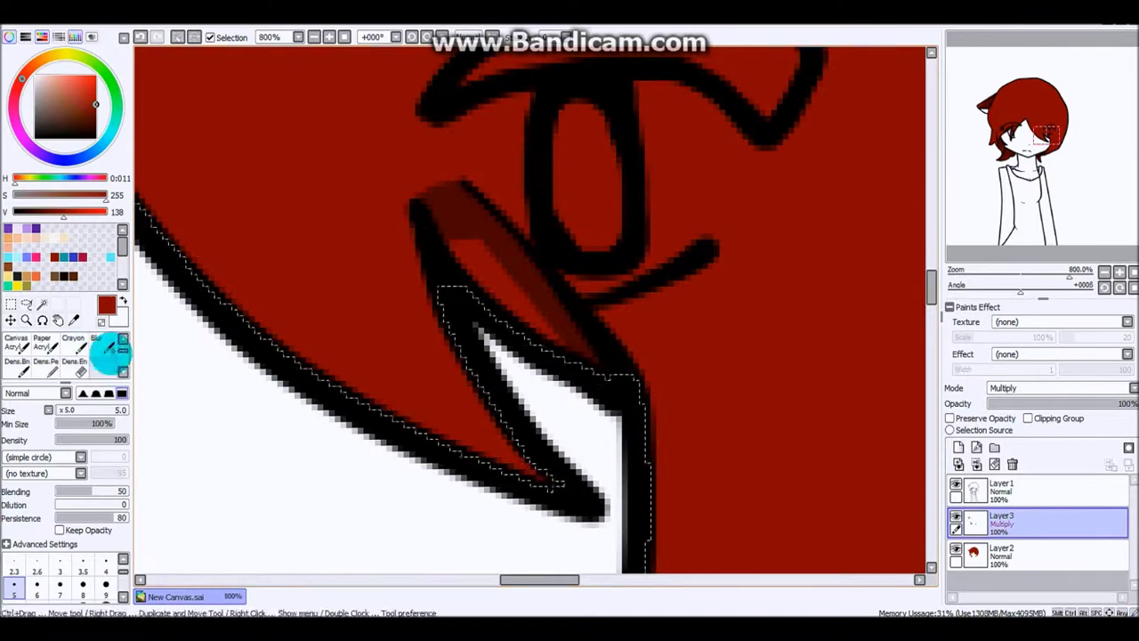
Soften the shading on the small lock beneath the right eye with the size 5 Blur tool.
click(96, 341)
scroll(519, 214, up, 2)
scroll(480, 203, down, 5)
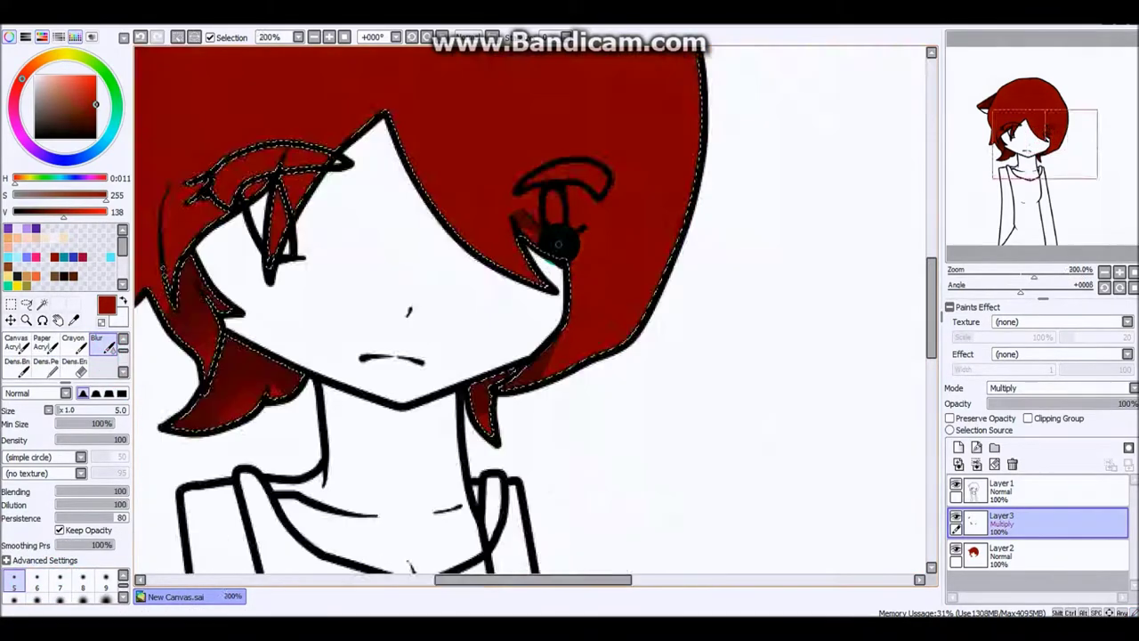
Shade along the lower edge of the bangs beside the right eye with the size 25 Brush.
scroll(534, 267, up, 4)
click(71, 339)
click(15, 561)
scroll(432, 419, down, 1)
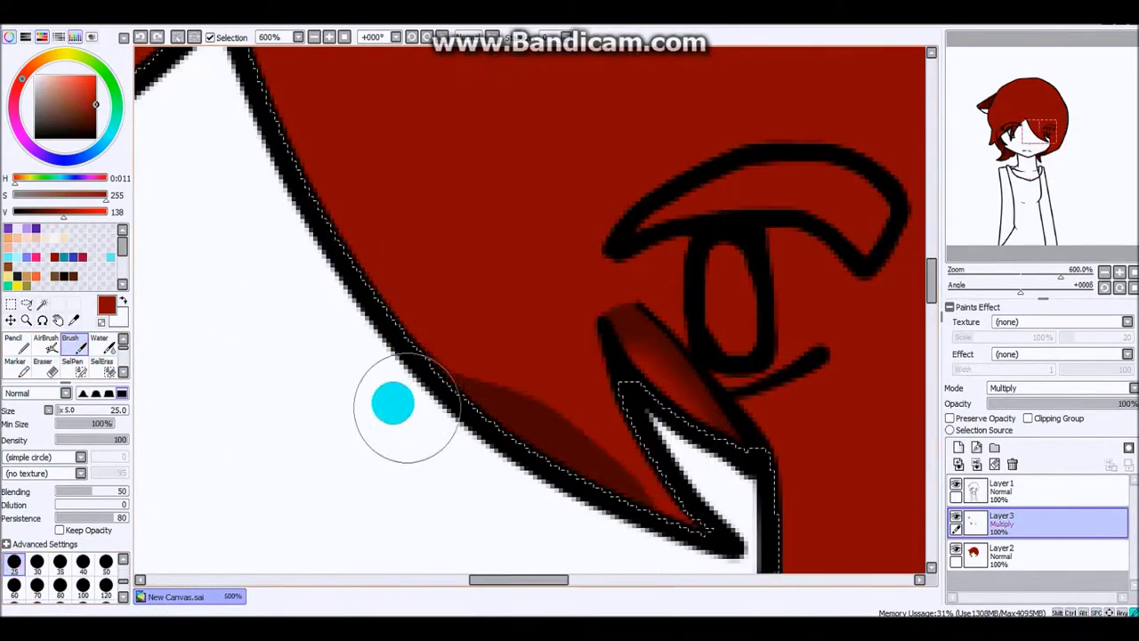
Shade the hair areas above and below the left eye's lash line with the Brush.
scroll(216, 247, down, 1)
drag(216, 246, 348, 237)
scroll(14, 587, up, 3)
scroll(250, 208, up, 2)
drag(228, 297, 393, 246)
scroll(99, 356, down, 1)
Soften the shading around the left eye with the Blur tool at sizes 5 and 25.
click(96, 361)
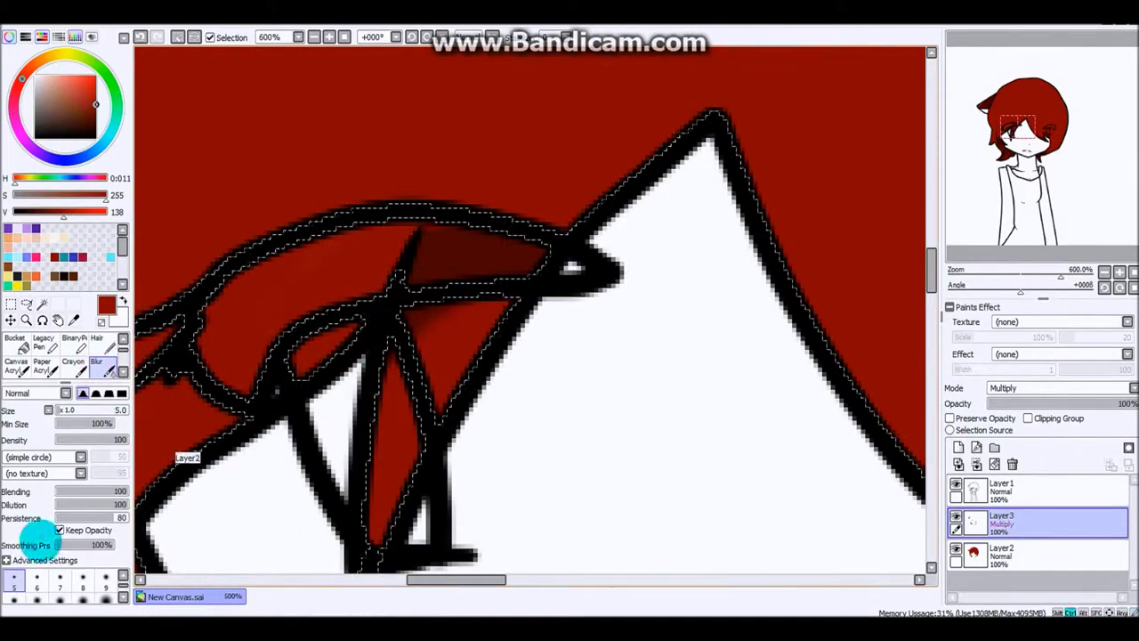
scroll(534, 356, down, 2)
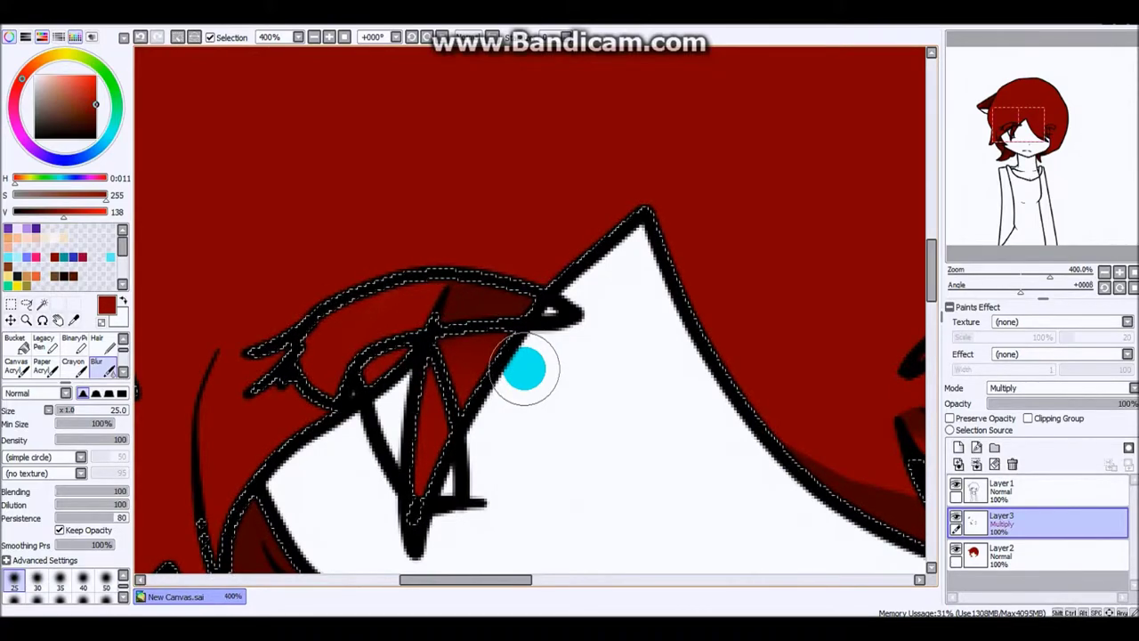
scroll(525, 369, down, 1)
Shade the gap between the left hair locks with the size 10 Brush and blend it with the Blur tool.
scroll(381, 334, up, 4)
click(104, 360)
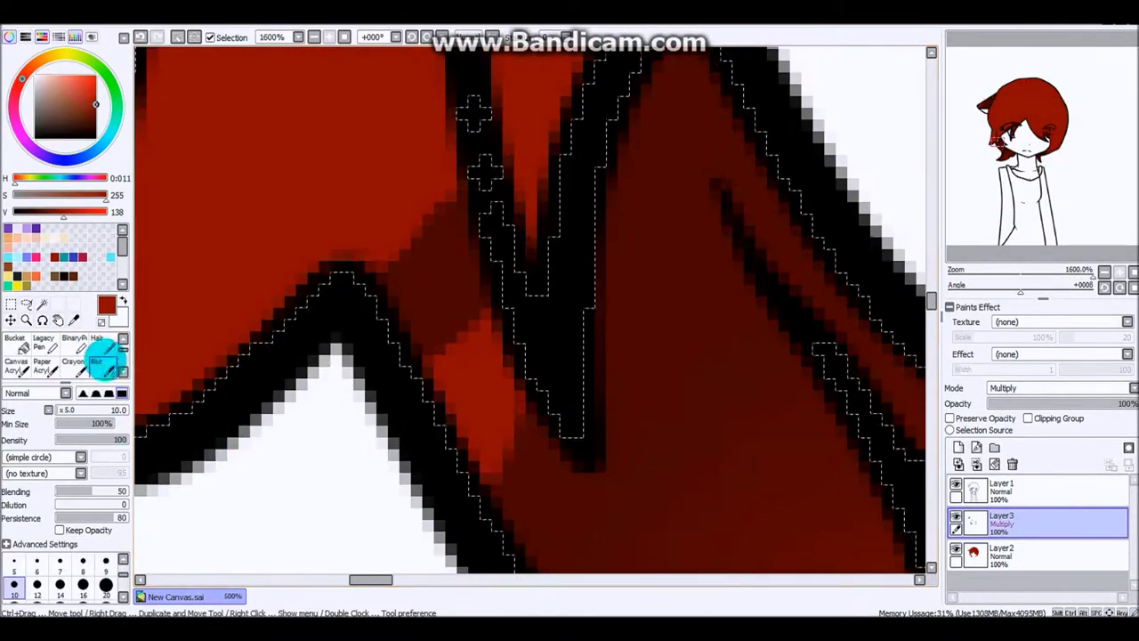
scroll(458, 360, down, 4)
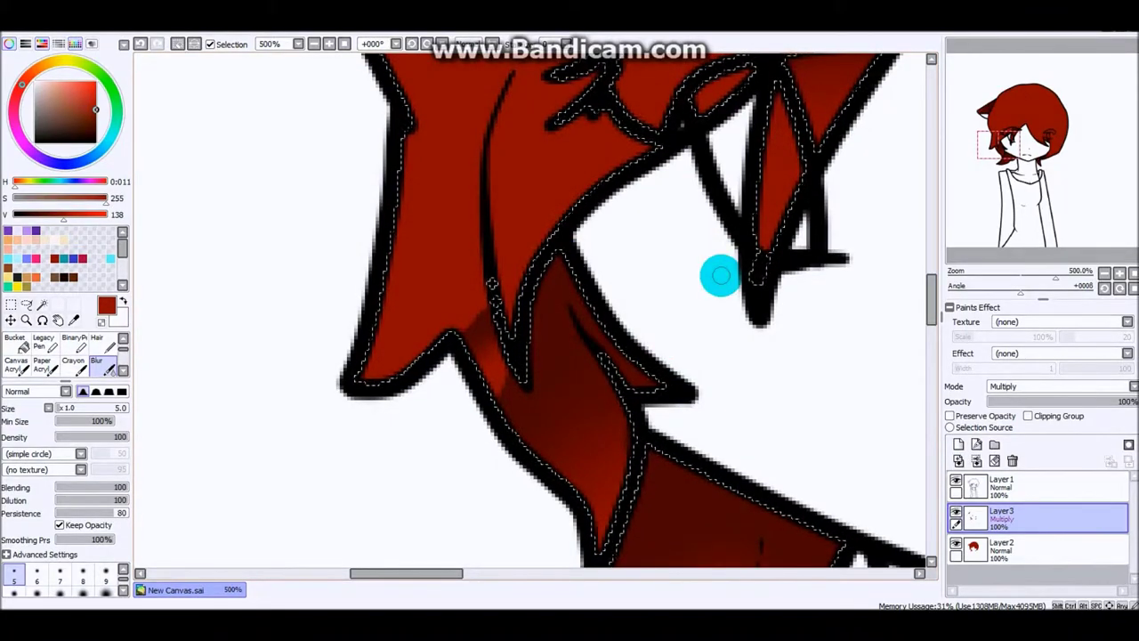
Shade along the curved strand line left of the left eye with the size 10 Brush and trim it with the Eraser.
click(71, 346)
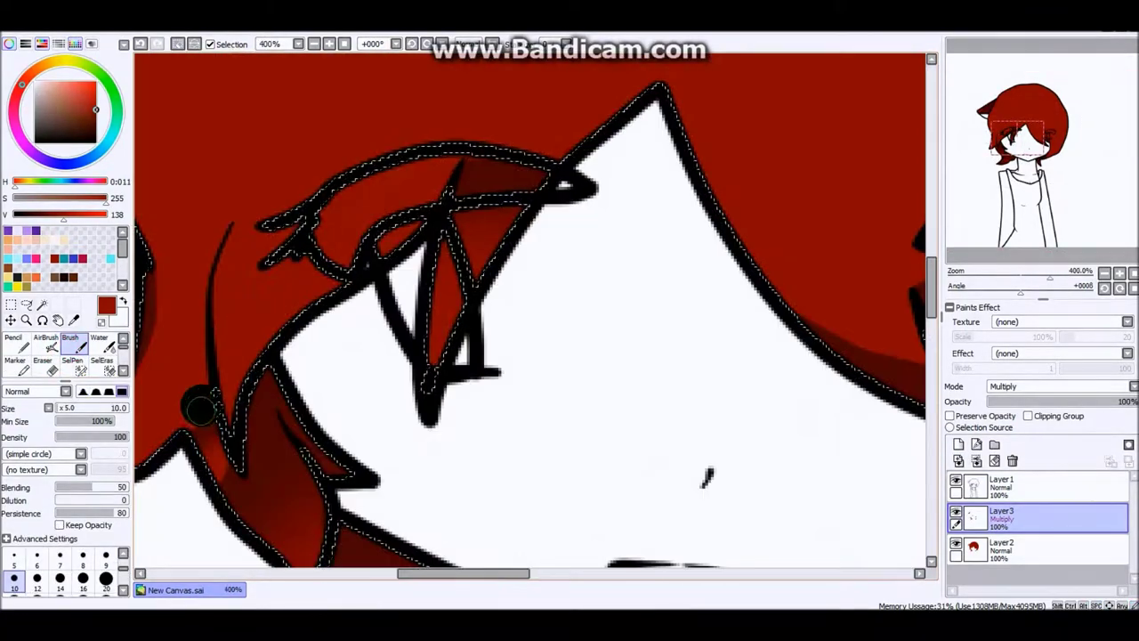
mouse_move(186, 436)
mouse_down()
mouse_move(305, 190)
mouse_move(276, 393)
mouse_move(275, 330)
mouse_up()
scroll(445, 356, up, 1)
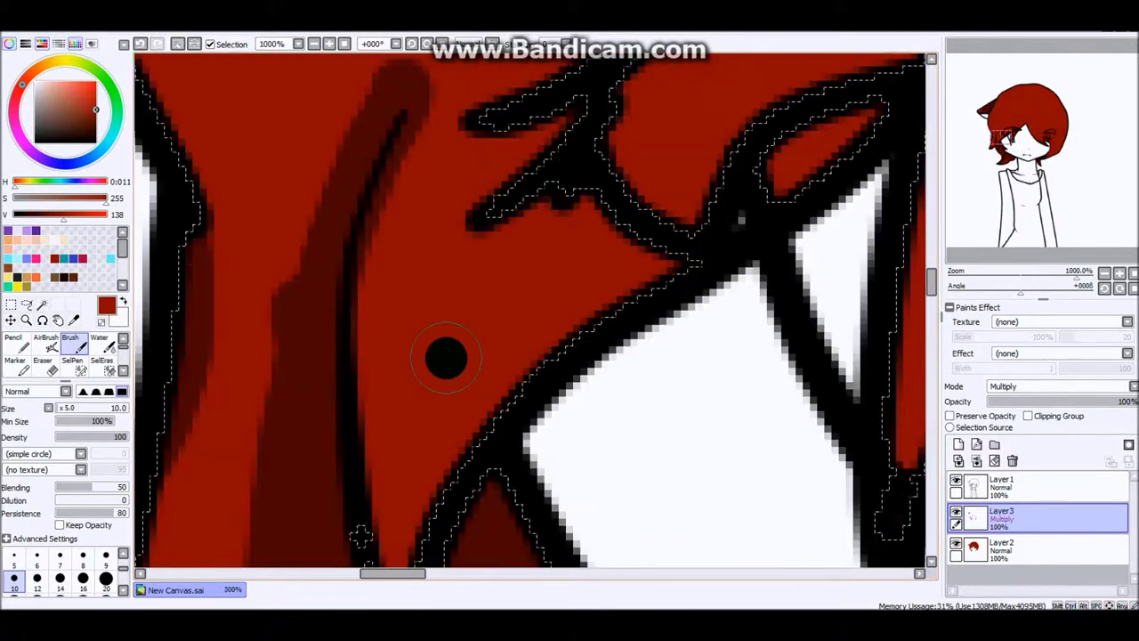
key(e)
mouse_move(416, 241)
mouse_down()
mouse_move(332, 237)
mouse_move(415, 145)
mouse_move(495, 115)
mouse_up()
scroll(415, 145, down, 4)
key(b)
scroll(364, 120, up, 1)
drag(395, 330, 496, 115)
key(ctrl+z)
Add a new normal layer above the shading layer, then try a strand stroke on it and undo it.
click(959, 444)
drag(322, 383, 480, 125)
key(ctrl+z)
Paint black hair strands fanning down from the crown over both sides and the bangs with the size 60 Hair brush.
scroll(62, 351, down, 2)
click(102, 342)
drag(569, 124, 795, 377)
drag(623, 143, 753, 272)
drag(428, 142, 298, 356)
drag(511, 169, 512, 401)
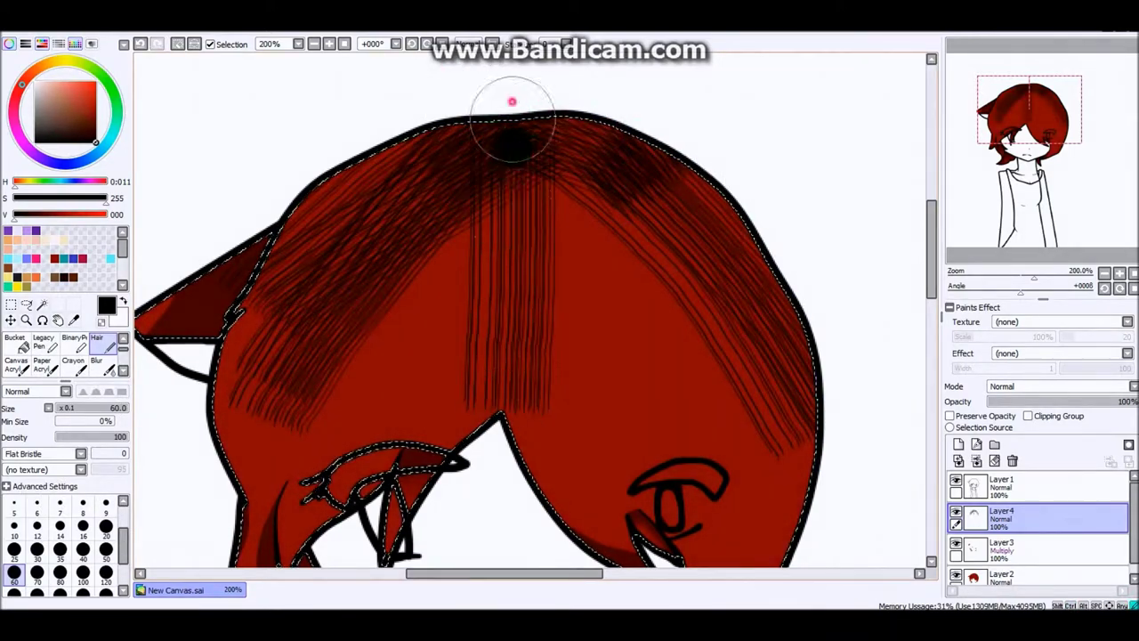
drag(510, 194, 615, 306)
scroll(528, 305, down, 1)
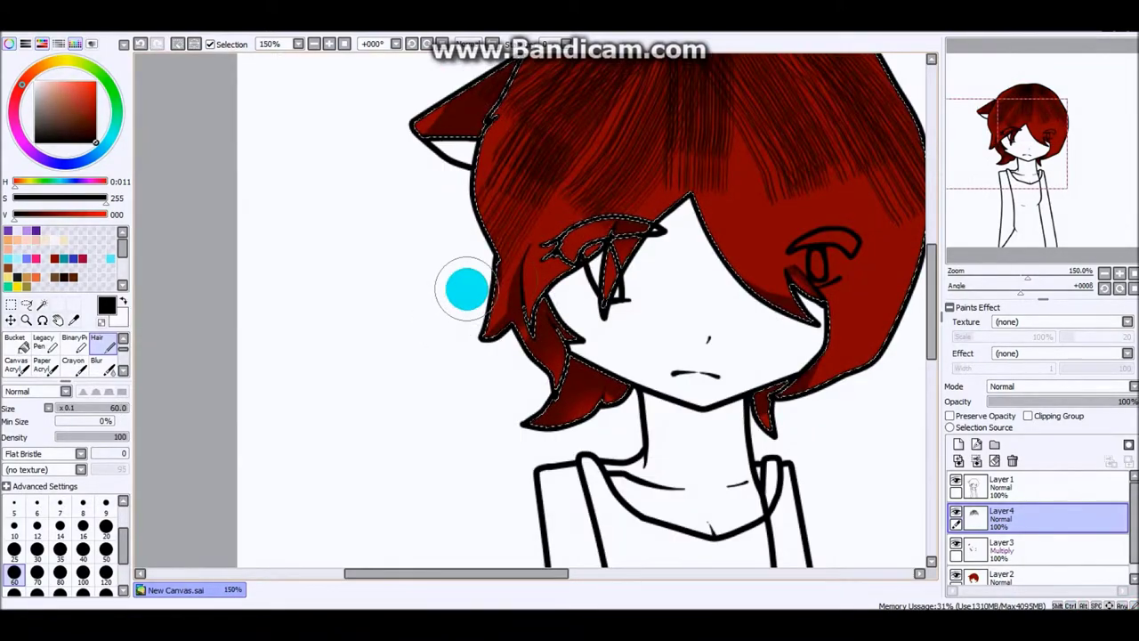
Try thicker black strands fanning from the crown with the size 10 Hair brush, and delete the strand layer.
click(13, 525)
scroll(569, 303, up, 2)
scroll(569, 302, down, 2)
key(ctrl+z)
key(ctrl+z)
key(ctrl+z)
key(ctrl+z)
drag(677, 94, 556, 218)
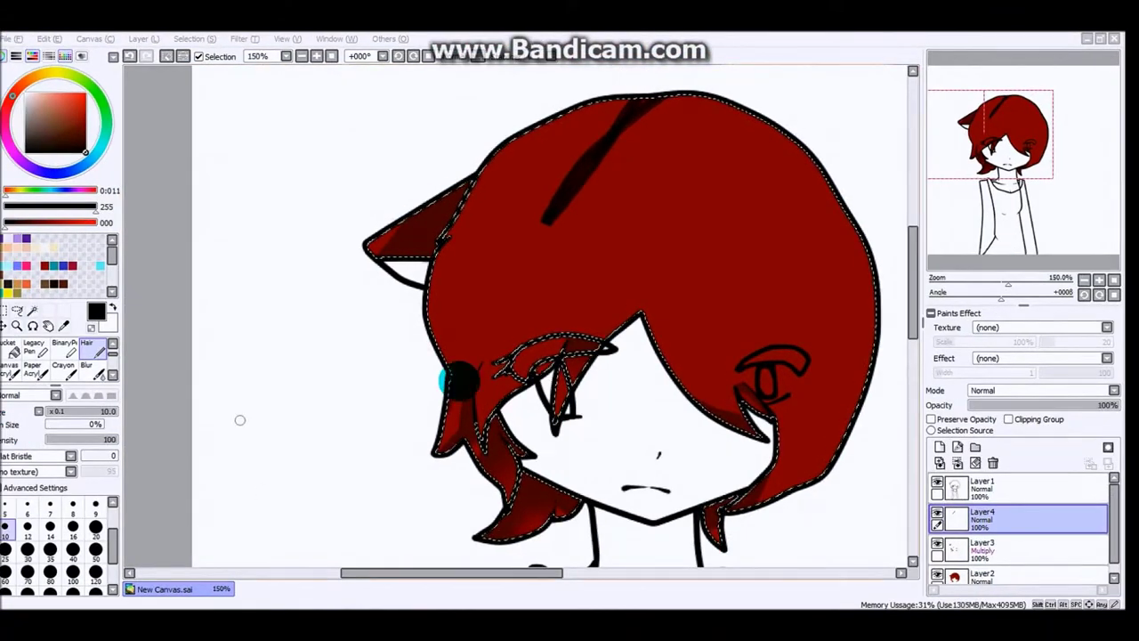
click(630, 92)
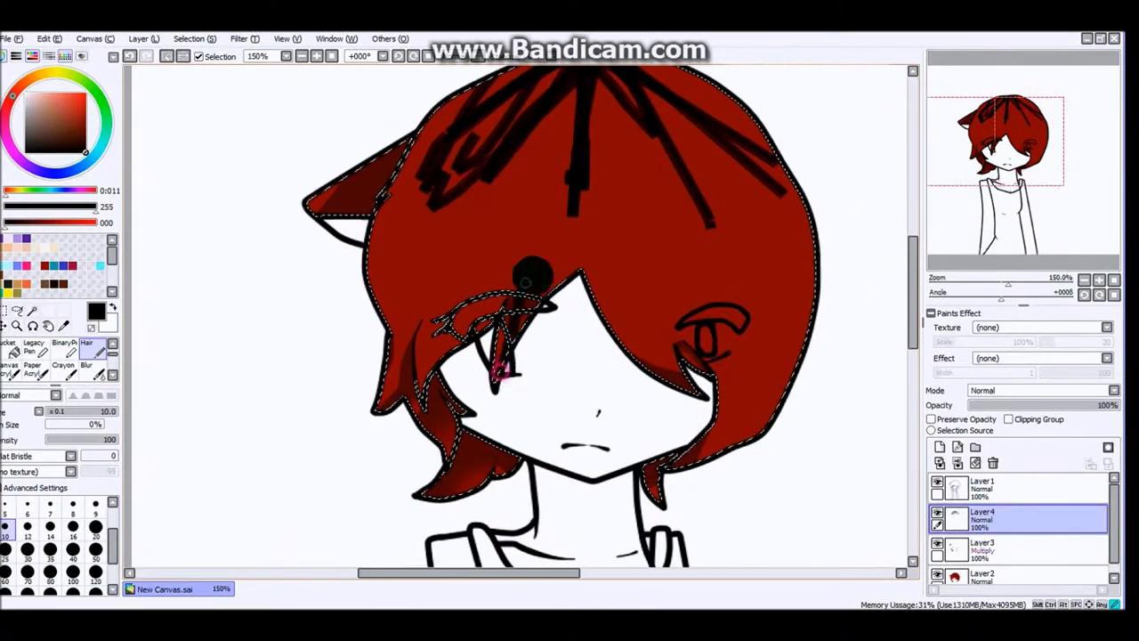
click(993, 463)
Try thin black strands over the crown, bangs and lower locks with the size 1 Binary Pen.
click(64, 345)
scroll(489, 114, up, 5)
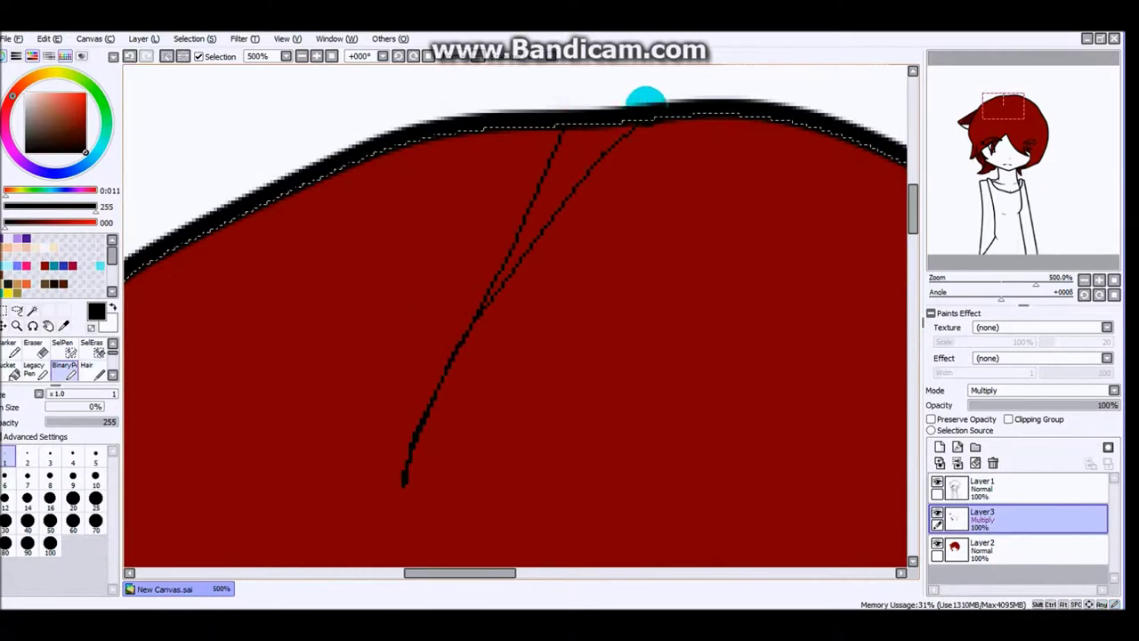
scroll(730, 252, down, 4)
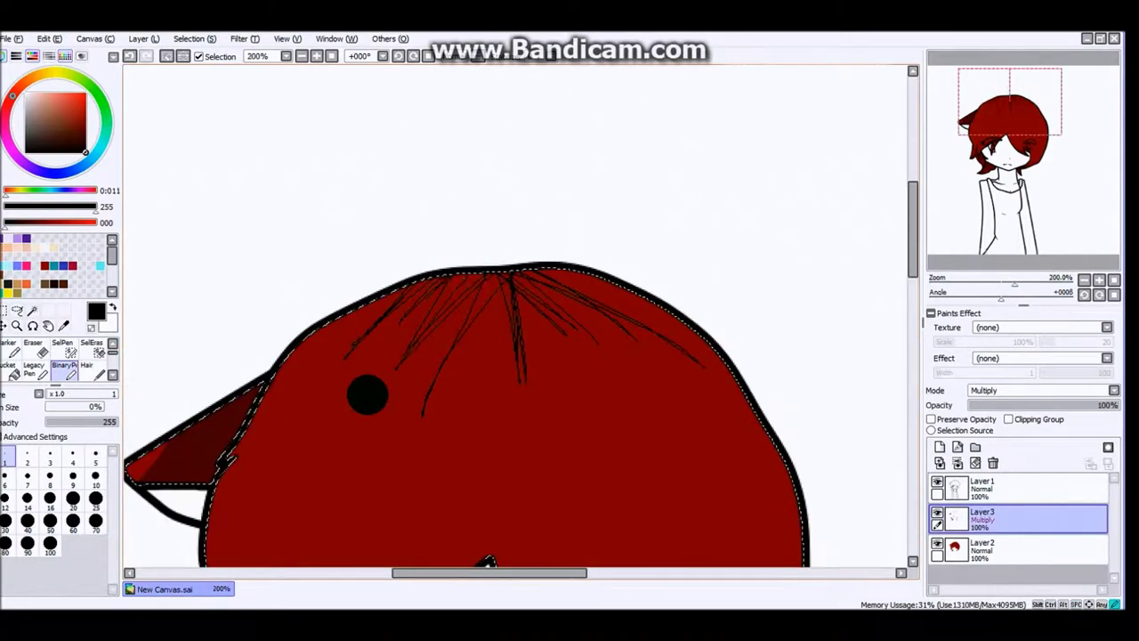
scroll(474, 285, up, 2)
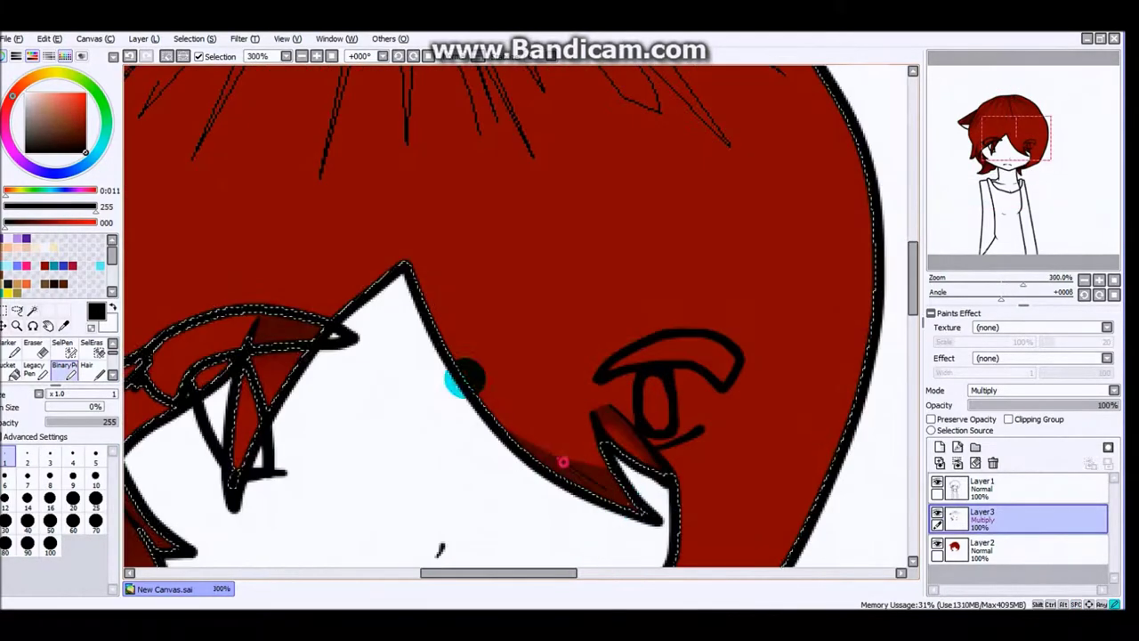
mouse_move(682, 475)
mouse_down()
mouse_move(596, 392)
mouse_move(507, 443)
mouse_move(645, 386)
mouse_move(718, 240)
mouse_up()
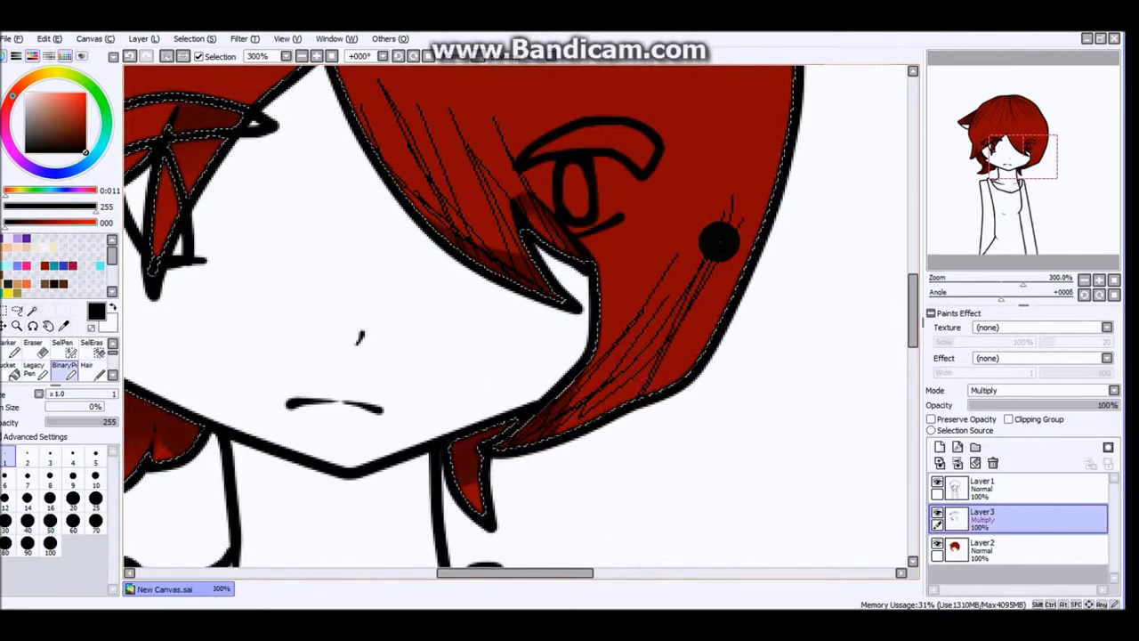
drag(481, 390, 756, 374)
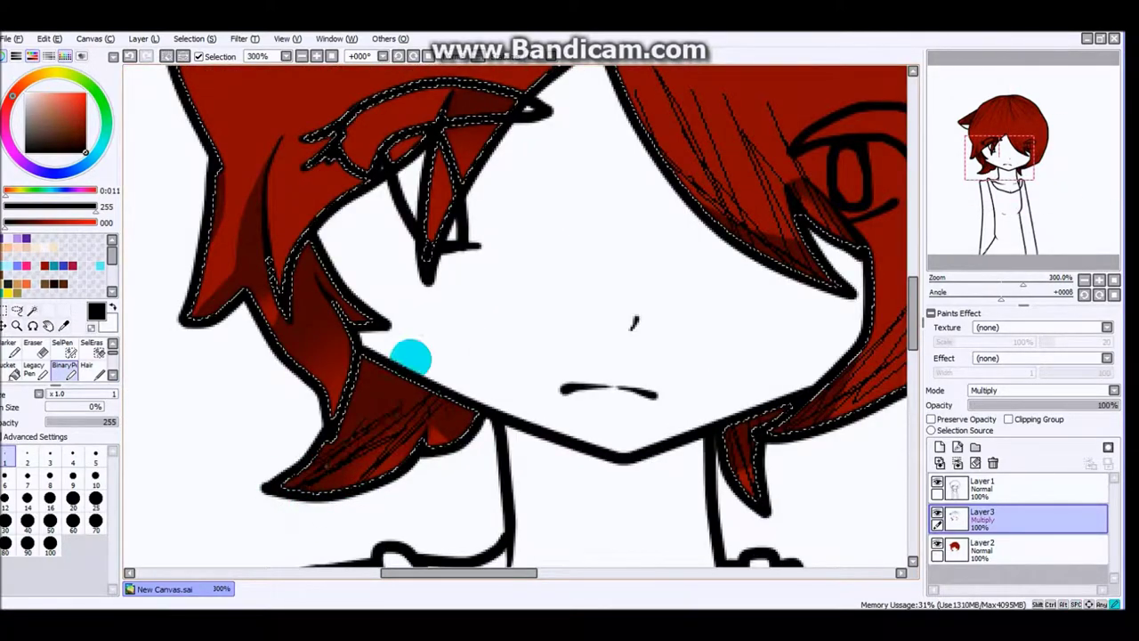
scroll(410, 358, down, 3)
click(64, 369)
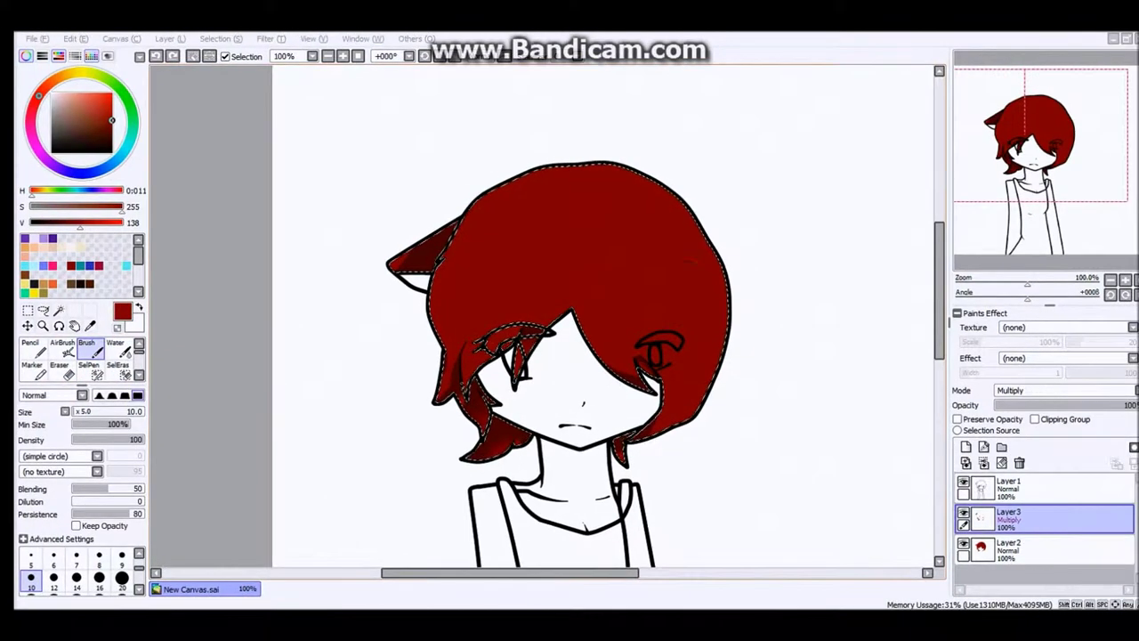
Add a new layer above the Multiply shading layer and set its blending mode to Luminosity.
scroll(470, 326, down, 1)
scroll(484, 330, up, 3)
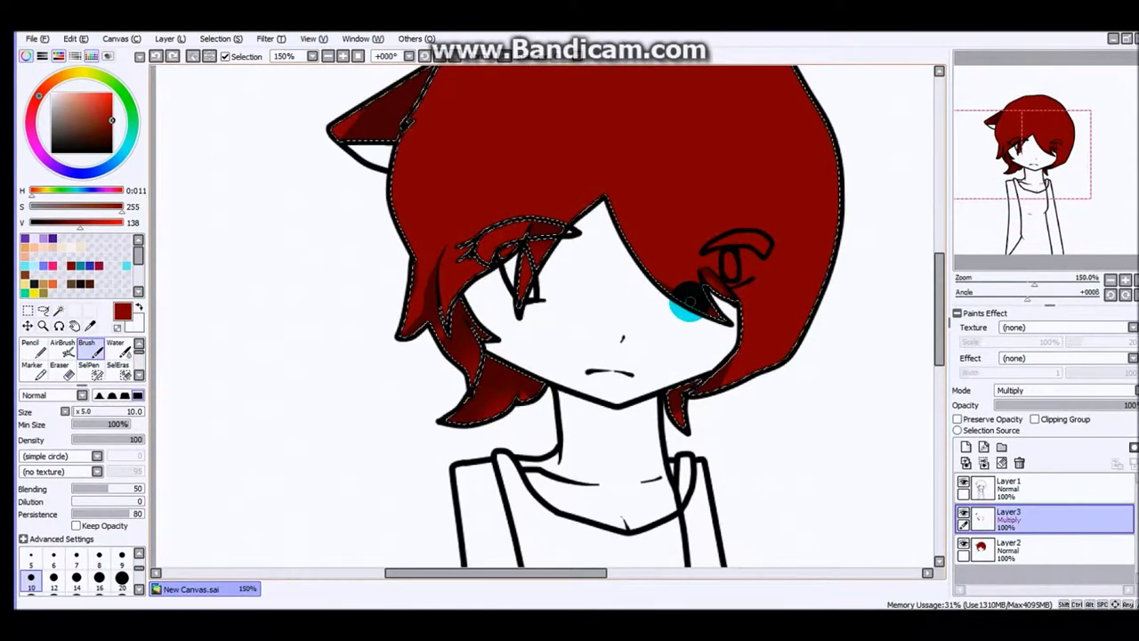
click(965, 447)
click(1063, 389)
click(1017, 445)
scroll(75, 570, down, 3)
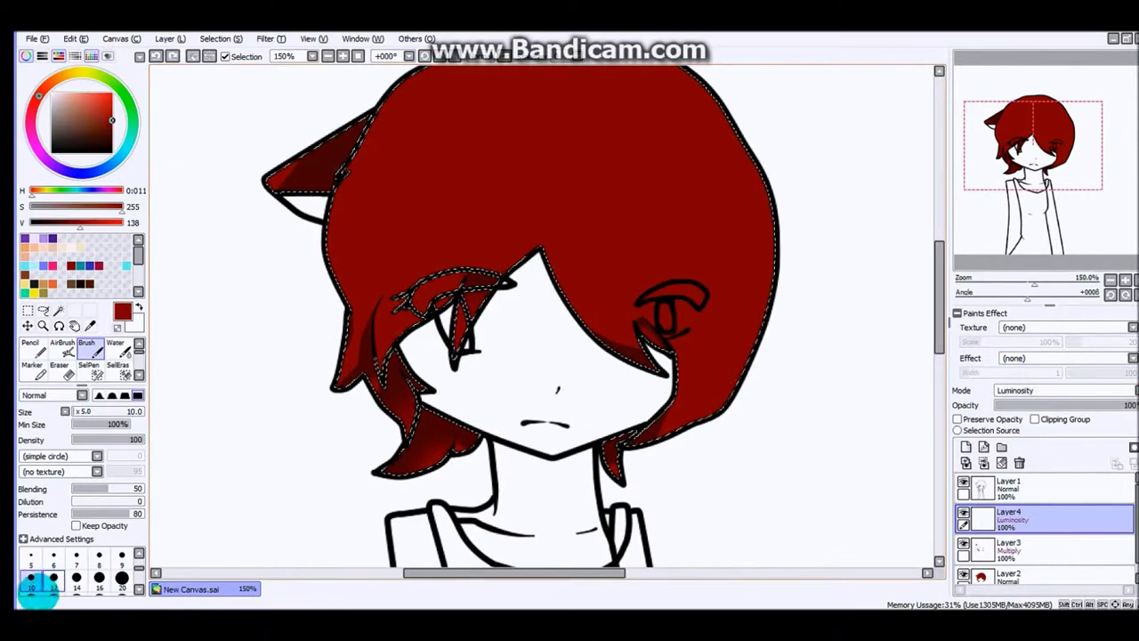
Paint a wide white highlight band across the hair above the bangs with the size 60 Brush.
click(31, 577)
drag(329, 267, 932, 230)
key(ctrl+z)
drag(53, 95, 36, 71)
drag(329, 256, 772, 233)
drag(1111, 405, 1057, 405)
scroll(525, 272, up, 2)
key(ctrl+z)
drag(178, 223, 839, 218)
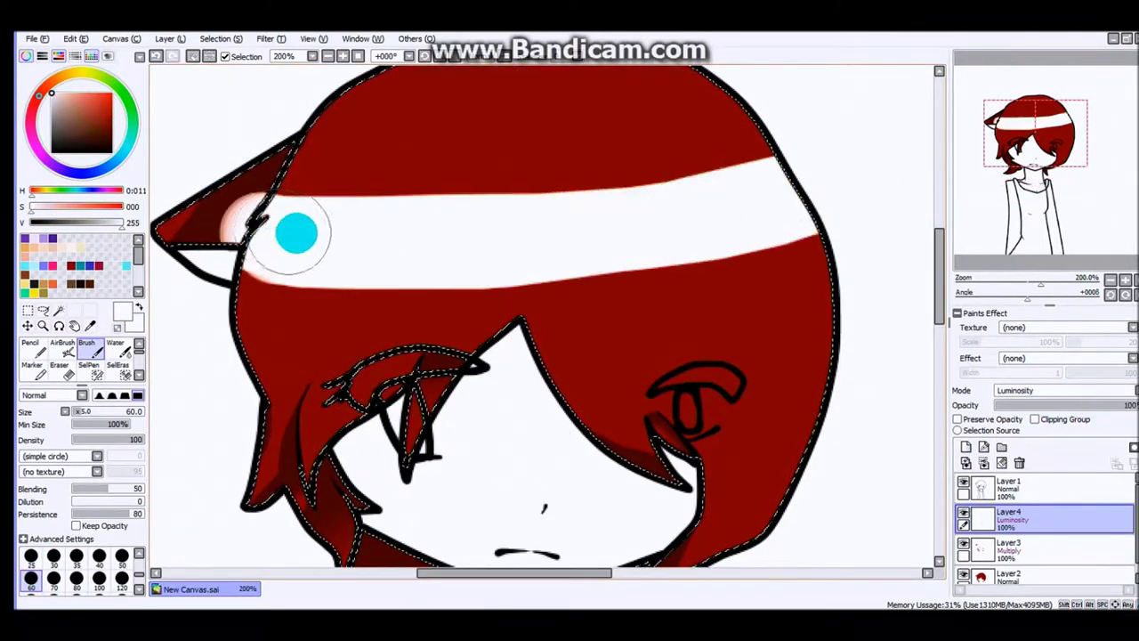
Erase the highlight spilling onto the ear with the size 10 Eraser and lower the highlight layer's opacity to 53%.
click(59, 365)
scroll(318, 275, up, 3)
click(387, 279)
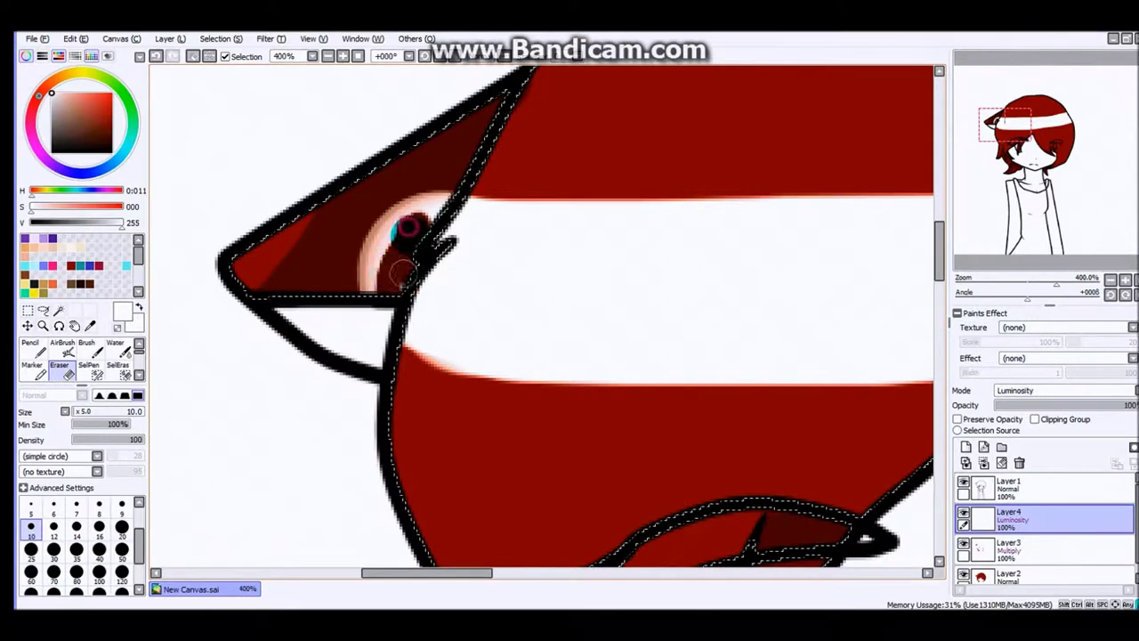
scroll(389, 250, down, 2)
drag(1123, 405, 1064, 405)
click(283, 301)
key(ctrl+z)
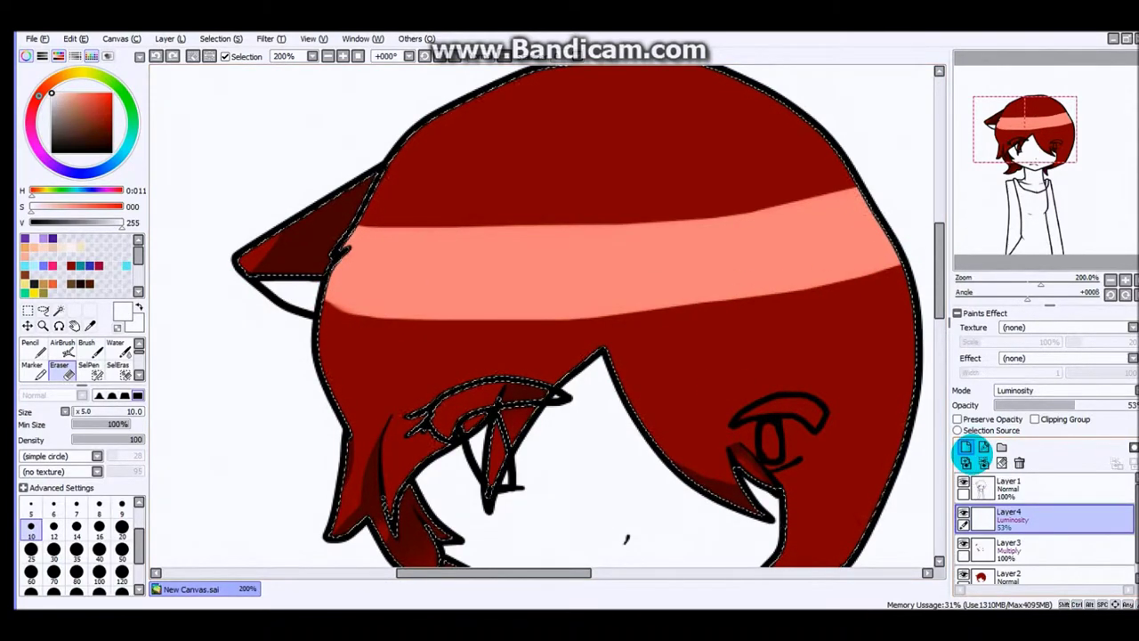
Add a second Luminosity layer above the highlight layer and try a row of shrinking white dots along the band.
drag(809, 351, 756, 377)
click(966, 447)
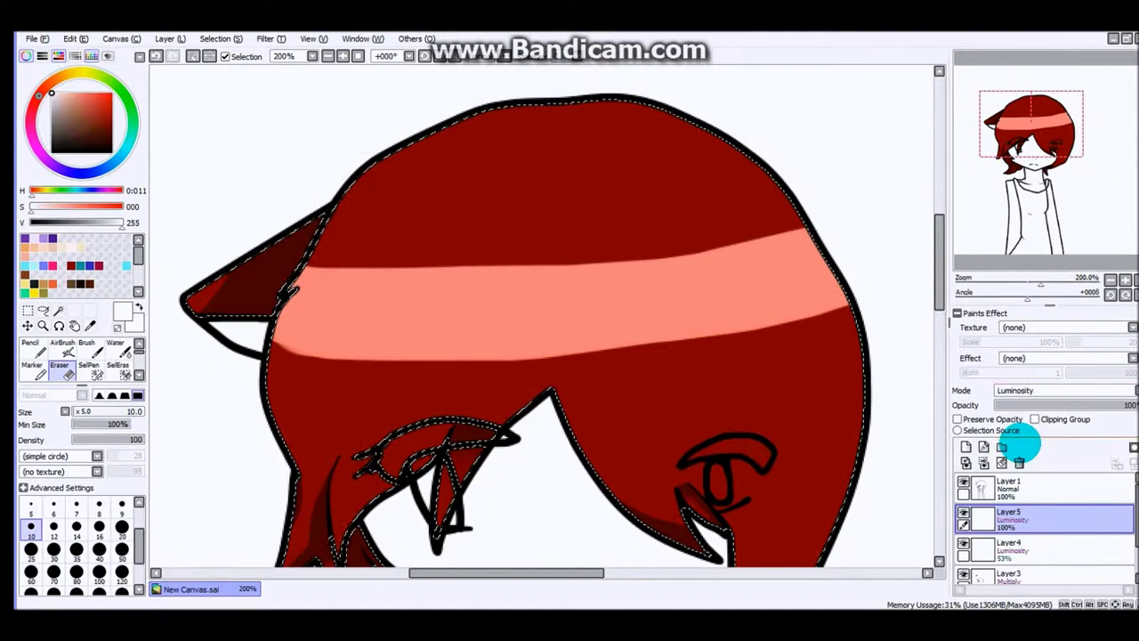
click(87, 347)
click(330, 302)
click(457, 311)
key(ctrl+z)
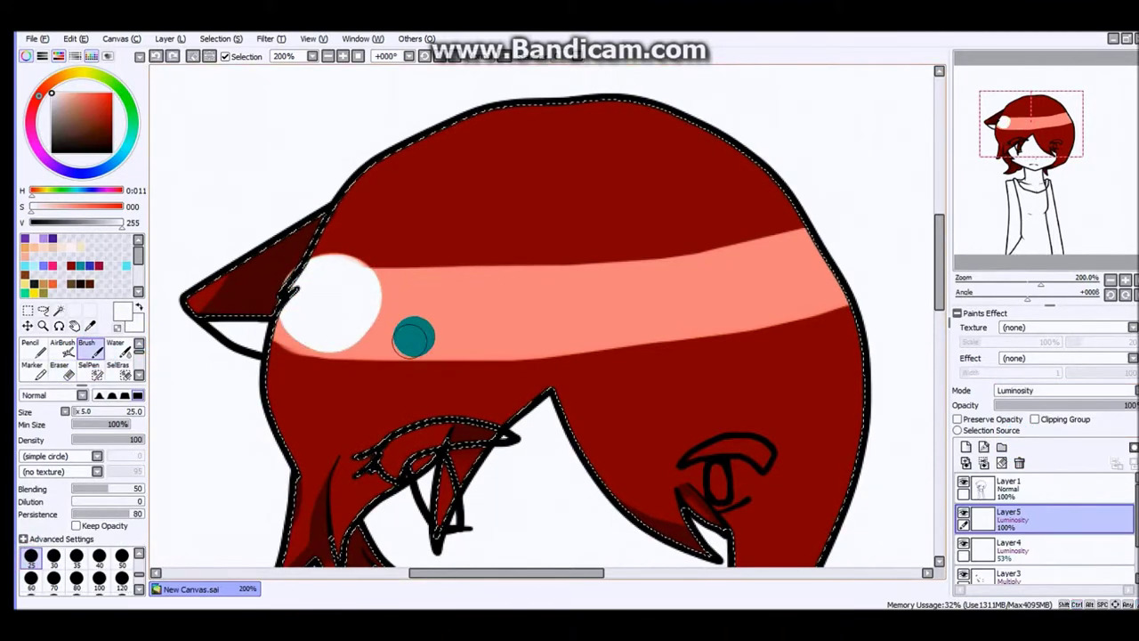
key(ctrl+z)
click(311, 307)
click(395, 319)
click(461, 328)
click(512, 332)
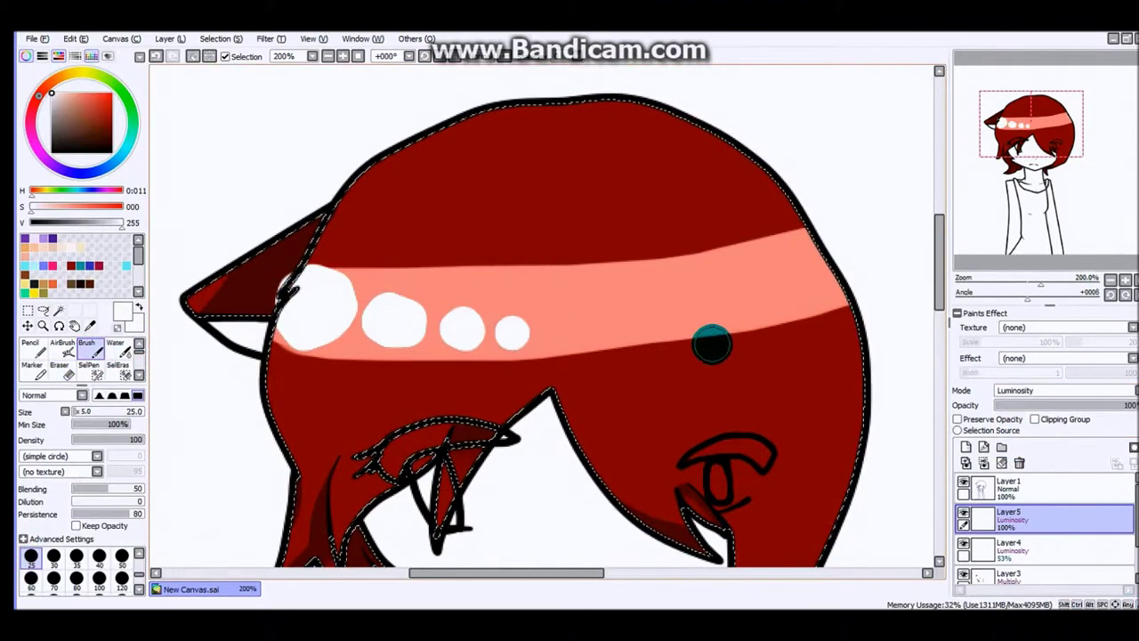
key(ctrl+plus)
key(ctrl+z)
key(ctrl+z)
key(ctrl+z)
Stamp a row of shrinking white Brush dots along the highlight band, ending at size 25, and set the layer's opacity to 27%.
click(99, 555)
click(417, 300)
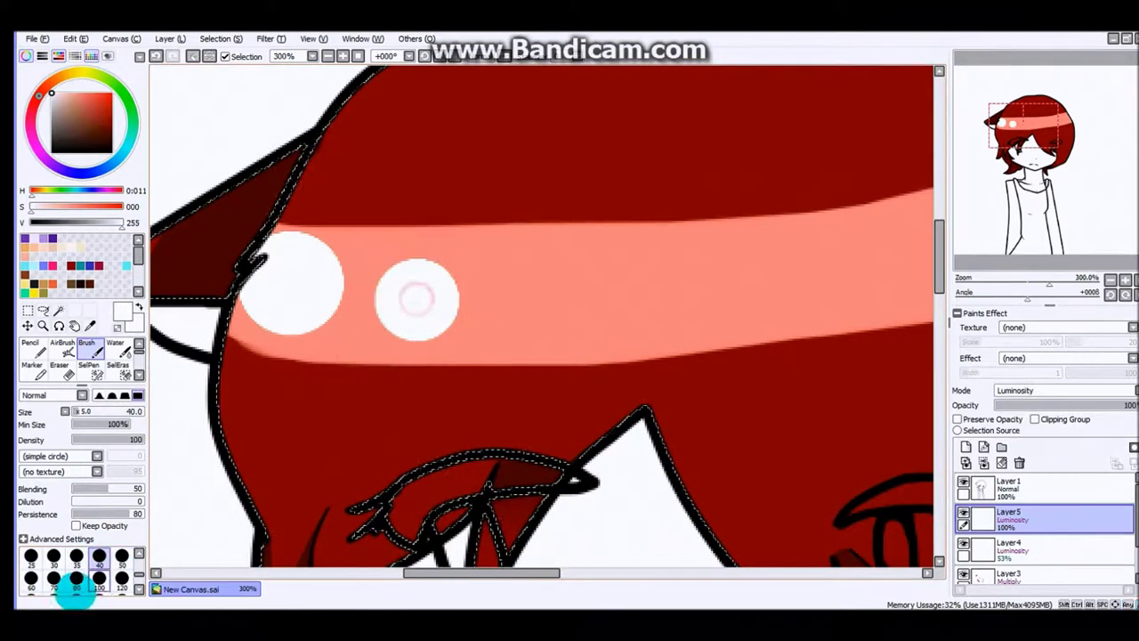
click(516, 310)
click(32, 554)
click(599, 316)
drag(677, 322, 485, 383)
click(485, 384)
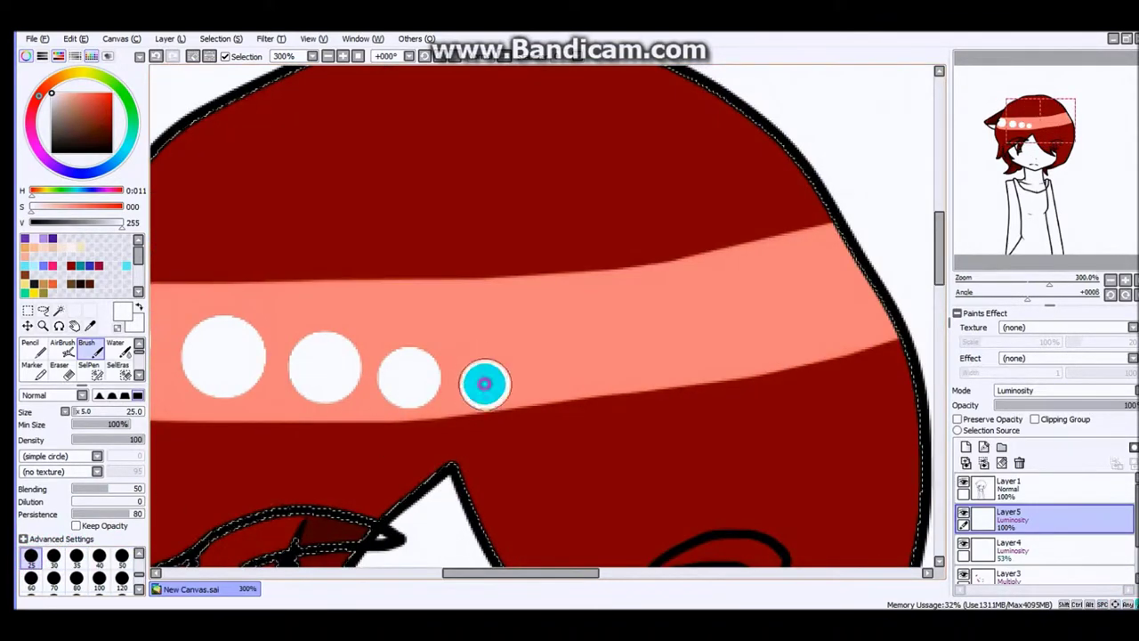
drag(1103, 407, 1017, 415)
key(ctrl+minus)
key(ctrl+minus)
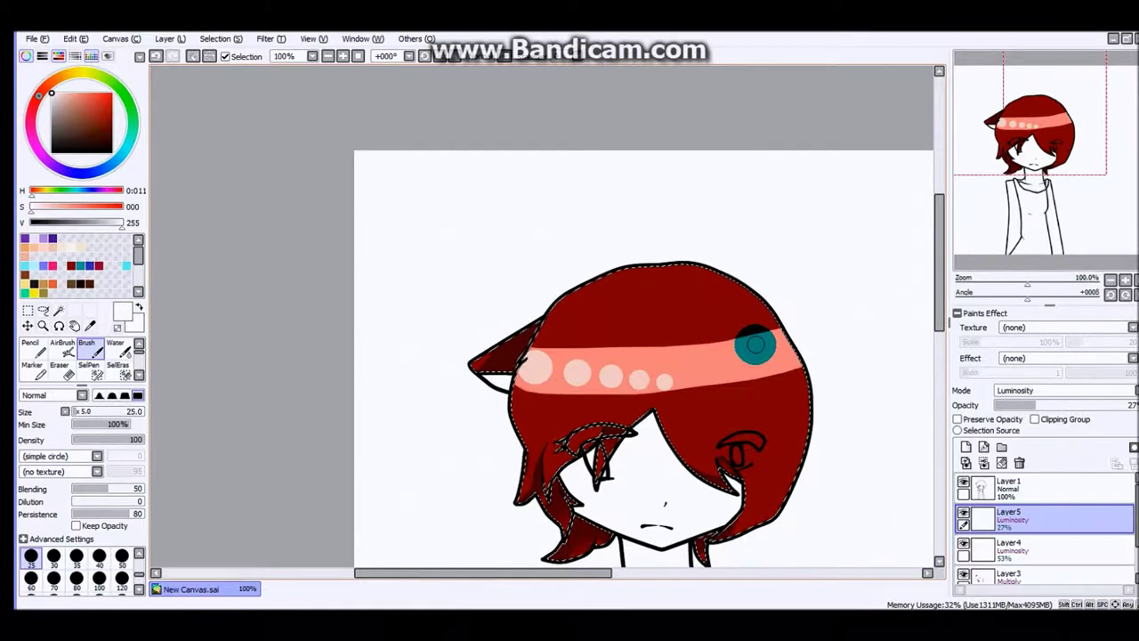
Add a new normal layer directly above the base hair color layer.
key(ctrl+minus)
key(ctrl+plus)
key(ctrl+plus)
key(ctrl+plus)
scroll(1025, 540, down, 2)
click(1025, 539)
click(63, 347)
click(31, 527)
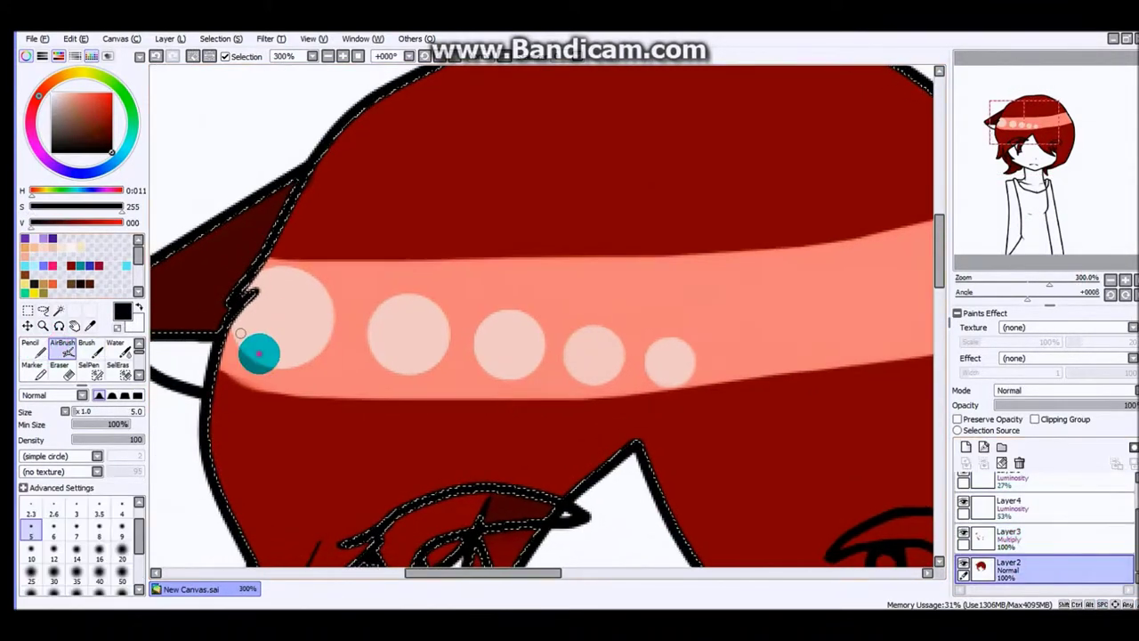
click(965, 446)
scroll(31, 534, down, 1)
Paint a black shadow band beneath the highlight with the size 25 AirBrush and set its layer's opacity to 35%.
click(32, 527)
key(ctrl+minus)
drag(222, 391, 656, 401)
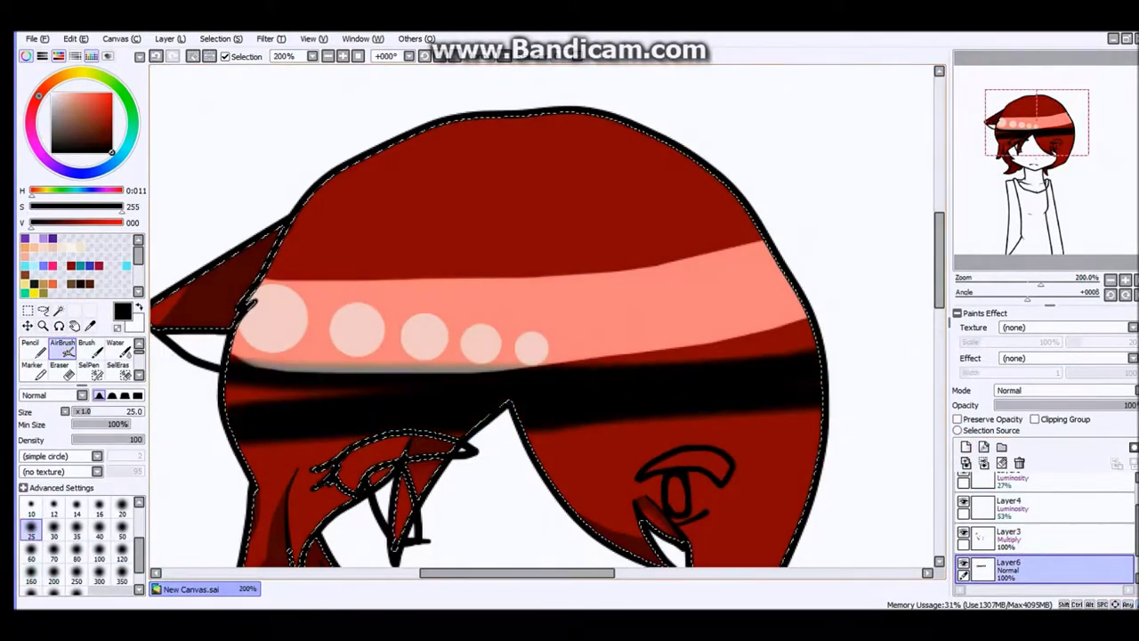
mouse_move(456, 386)
mouse_down()
mouse_move(610, 377)
mouse_move(832, 341)
mouse_up()
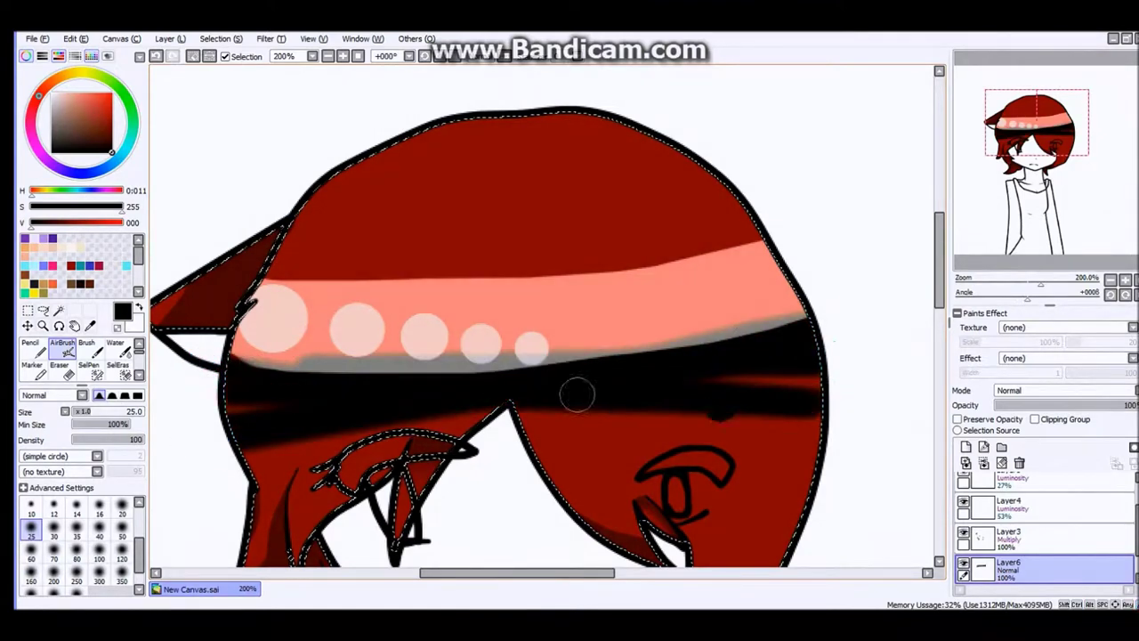
click(1051, 405)
Erase the shadow overlapping the lower part of the highlight band and dots with the size 10 Eraser.
key(e)
key(ctrl+plus)
key(ctrl+plus)
key(ctrl+plus)
drag(265, 401, 473, 377)
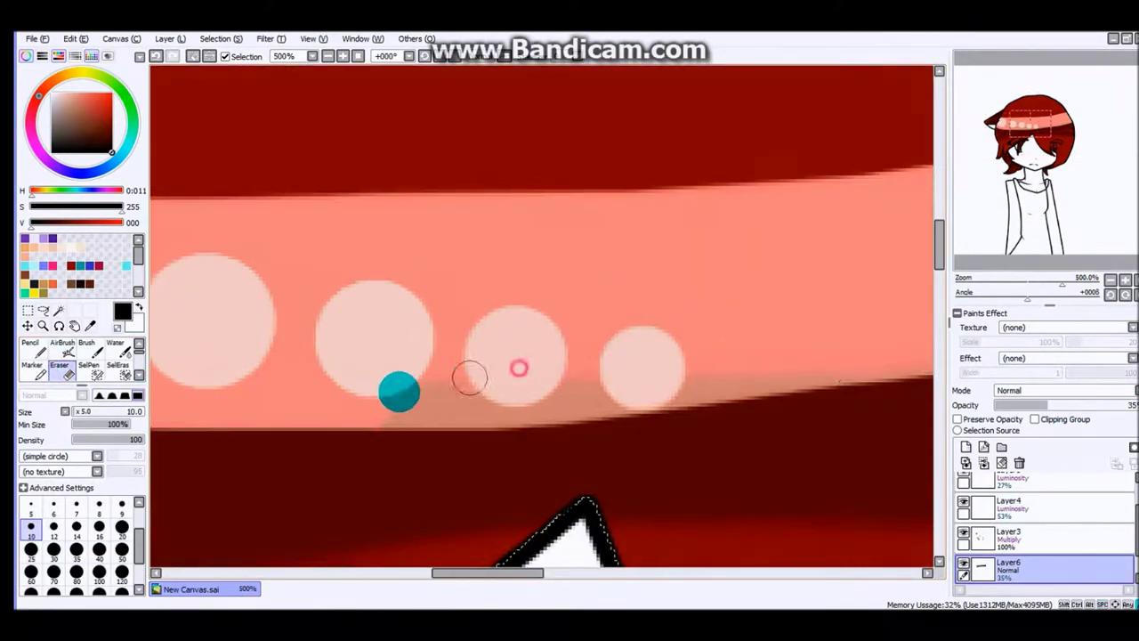
drag(621, 367, 450, 320)
scroll(73, 353, down, 1)
Soften the streaks and edges of the dark shadow band across the hair with the Blur tool.
click(113, 365)
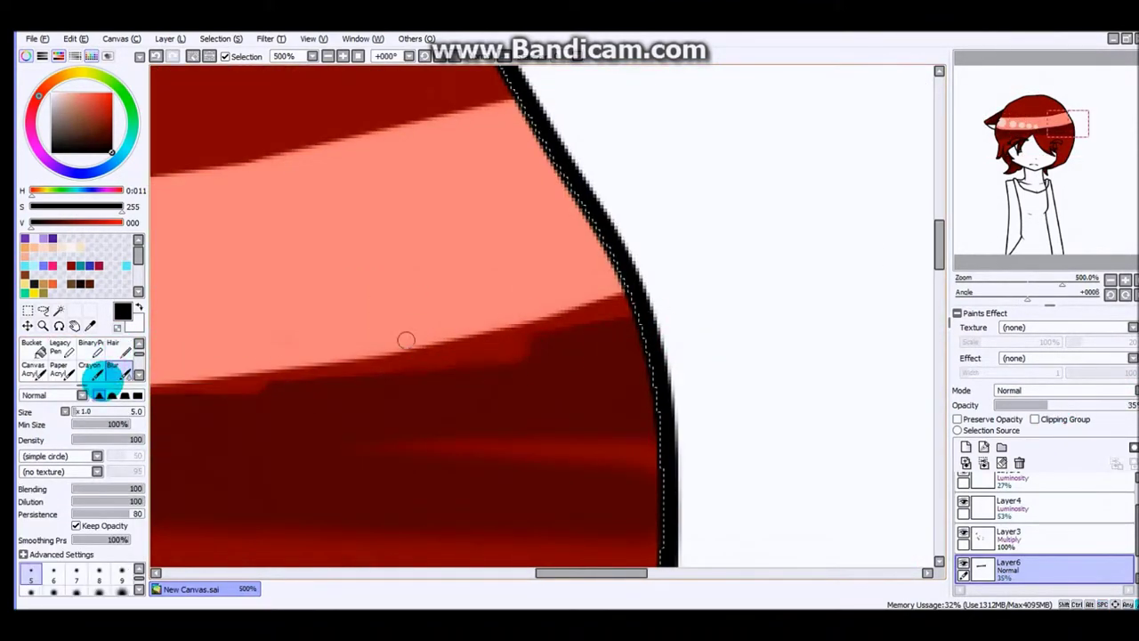
key(ctrl+minus)
key(ctrl+minus)
key(ctrl+minus)
key(ctrl+minus)
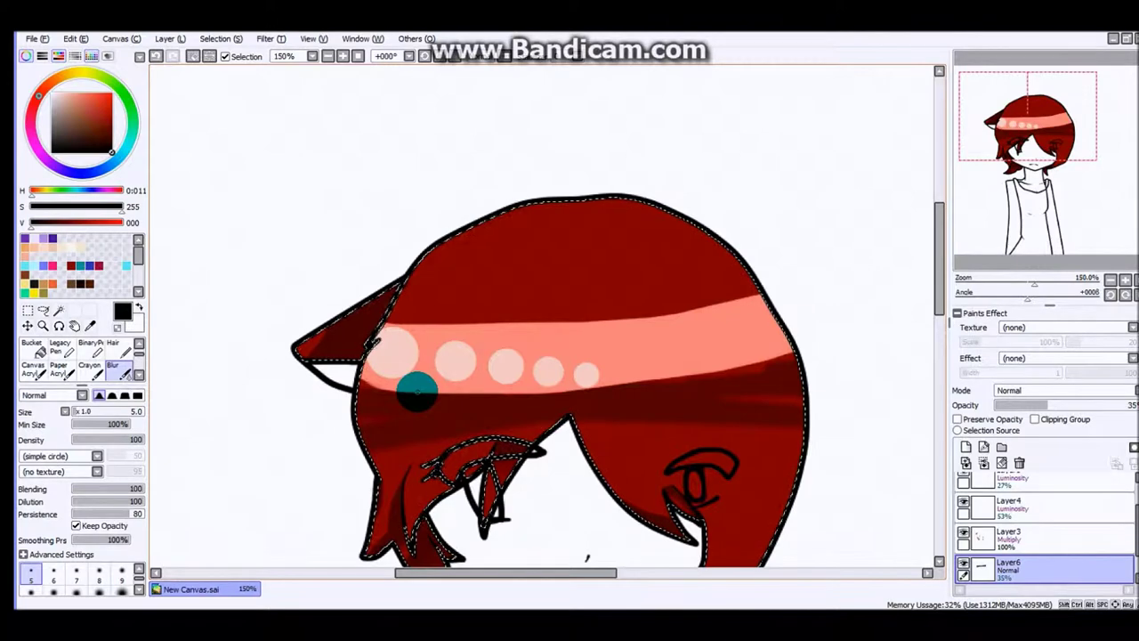
drag(562, 354, 515, 298)
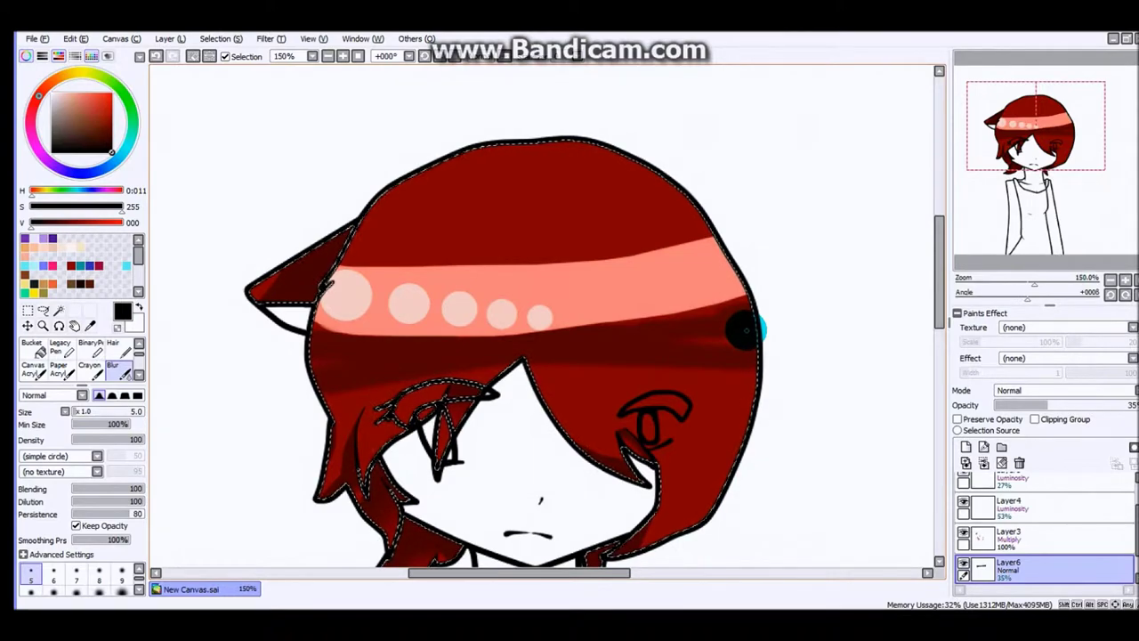
scroll(852, 285, up, 1)
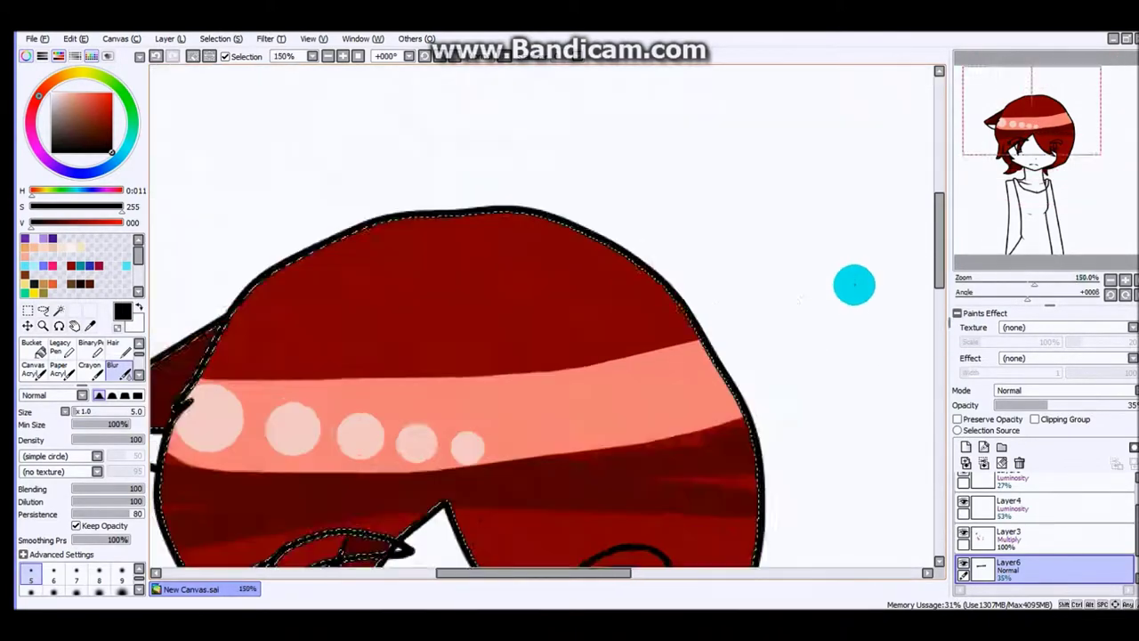
scroll(597, 318, down, 2)
scroll(853, 131, up, 2)
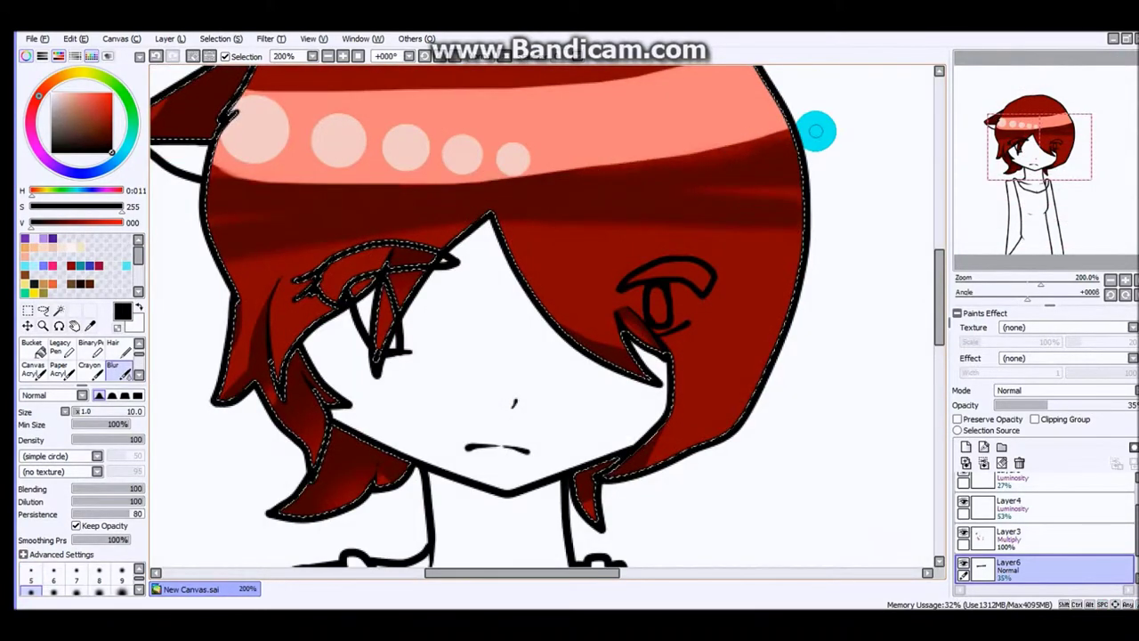
Try merging the highlight, shading and shadow layers down into the base hair layer.
key(b)
scroll(419, 261, down, 3)
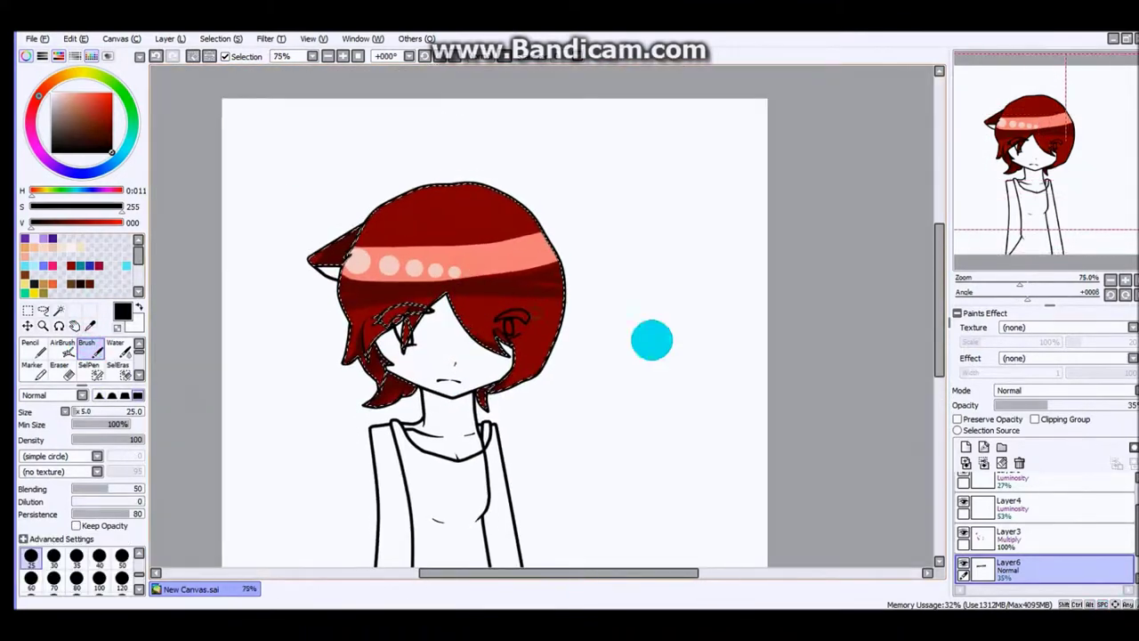
click(973, 463)
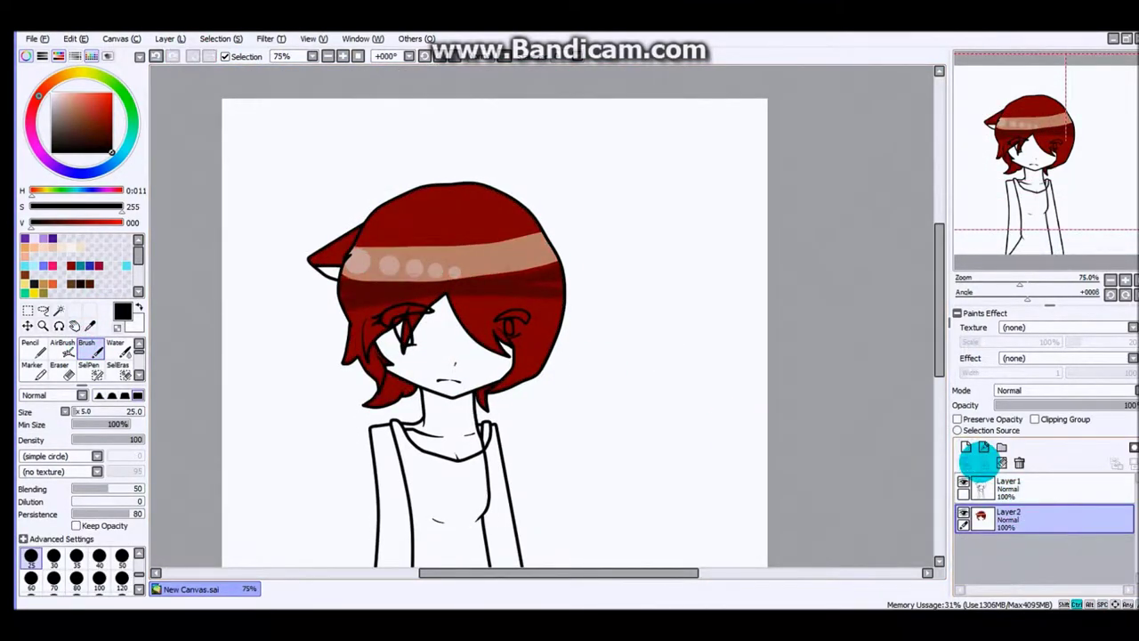
click(981, 463)
Merge the Luminosity, Multiply and shadow layers into the base hair layer, keeping the highlight's appearance.
click(1017, 481)
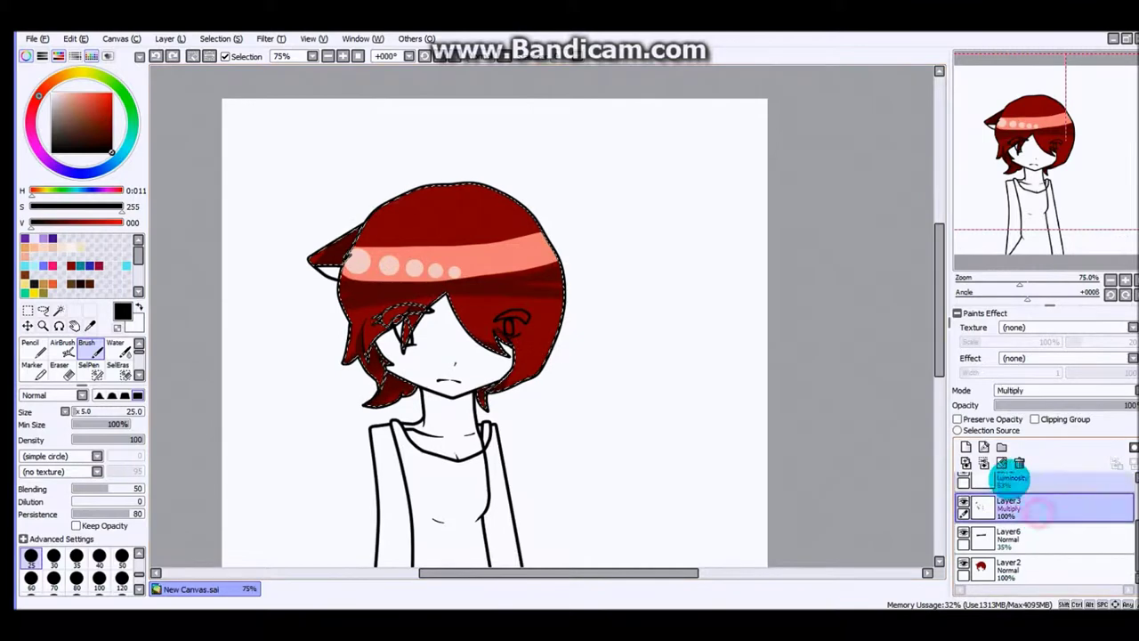
click(984, 463)
click(987, 503)
click(1017, 465)
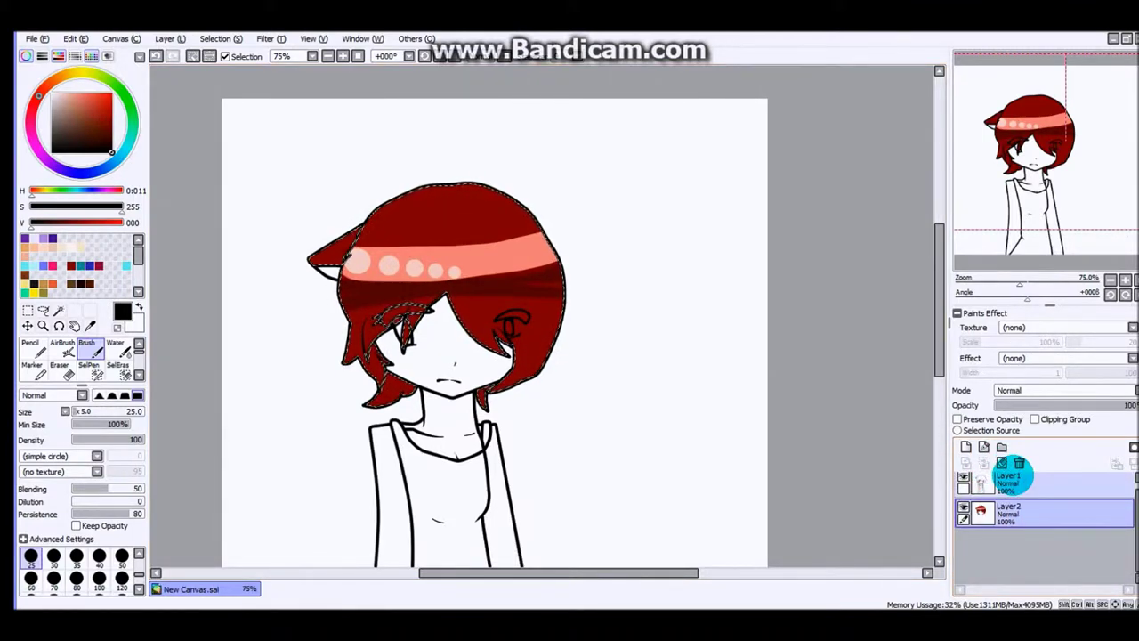
Select the face, neck and arms on the line art layer with the Magic Wand, and add a new layer above the hair.
scroll(671, 330, up, 3)
scroll(670, 354, down, 4)
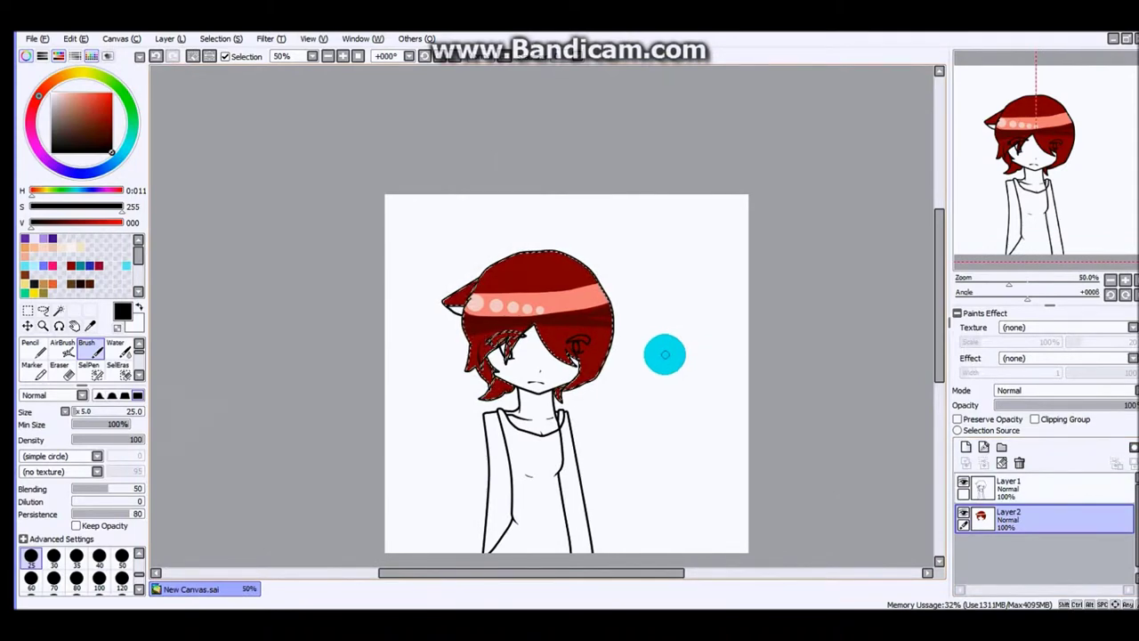
click(1048, 481)
click(59, 310)
click(501, 376)
scroll(501, 377, up, 5)
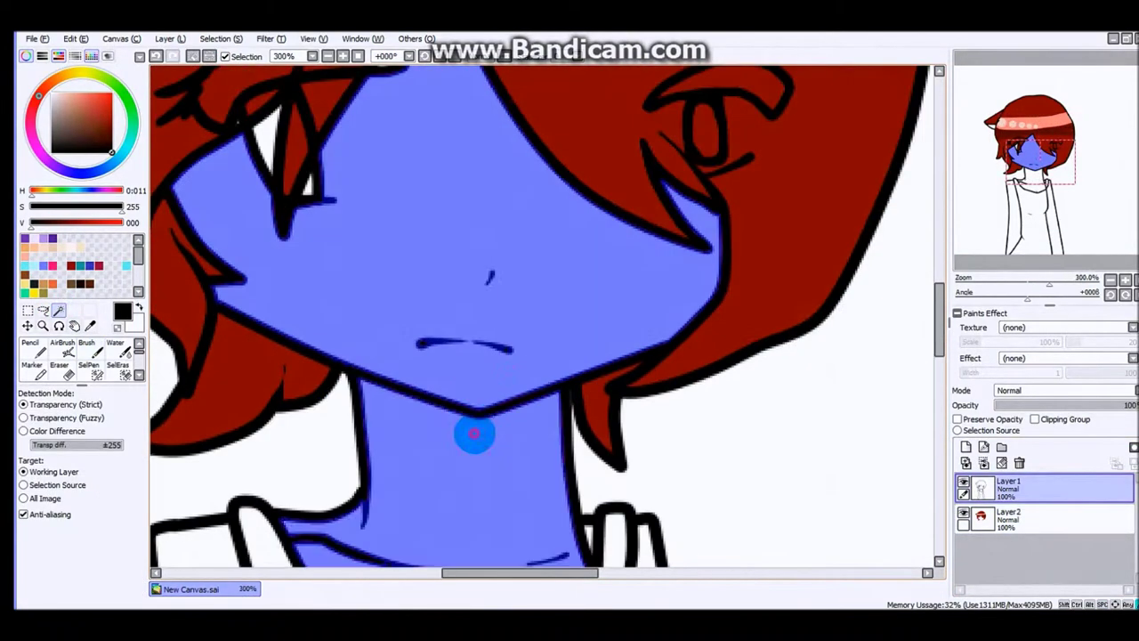
scroll(477, 424, down, 3)
click(611, 377)
scroll(610, 376, up, 2)
scroll(611, 376, down, 6)
click(965, 447)
click(98, 372)
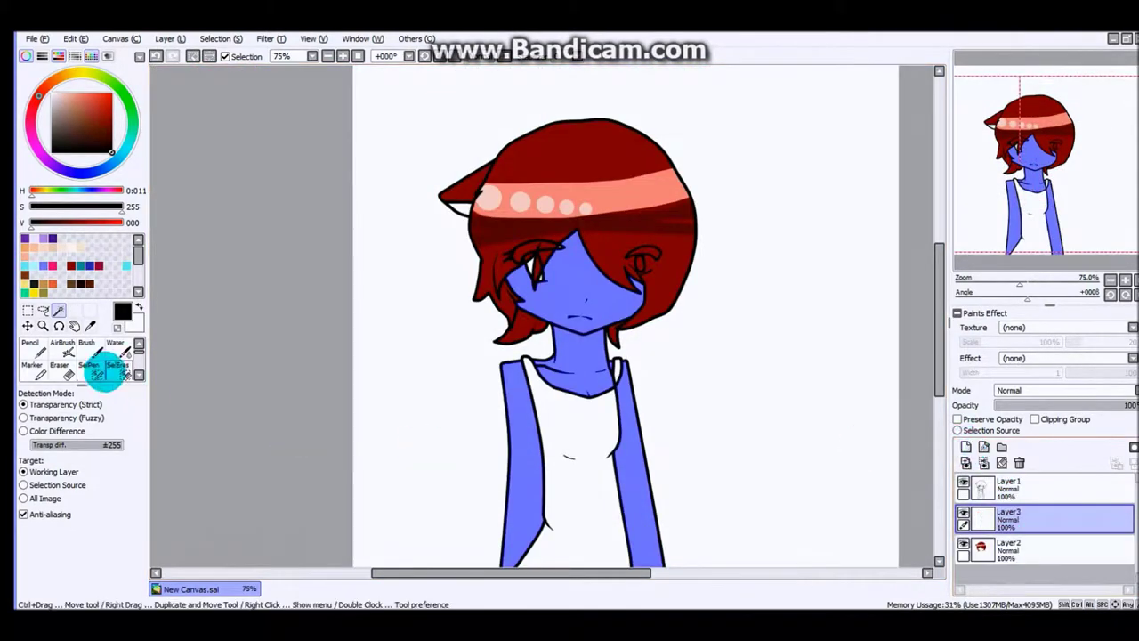
Fill the selected face, neck and arms with light beige on the new layer using the Bucket.
click(86, 351)
click(65, 242)
scroll(80, 361, down, 1)
click(32, 372)
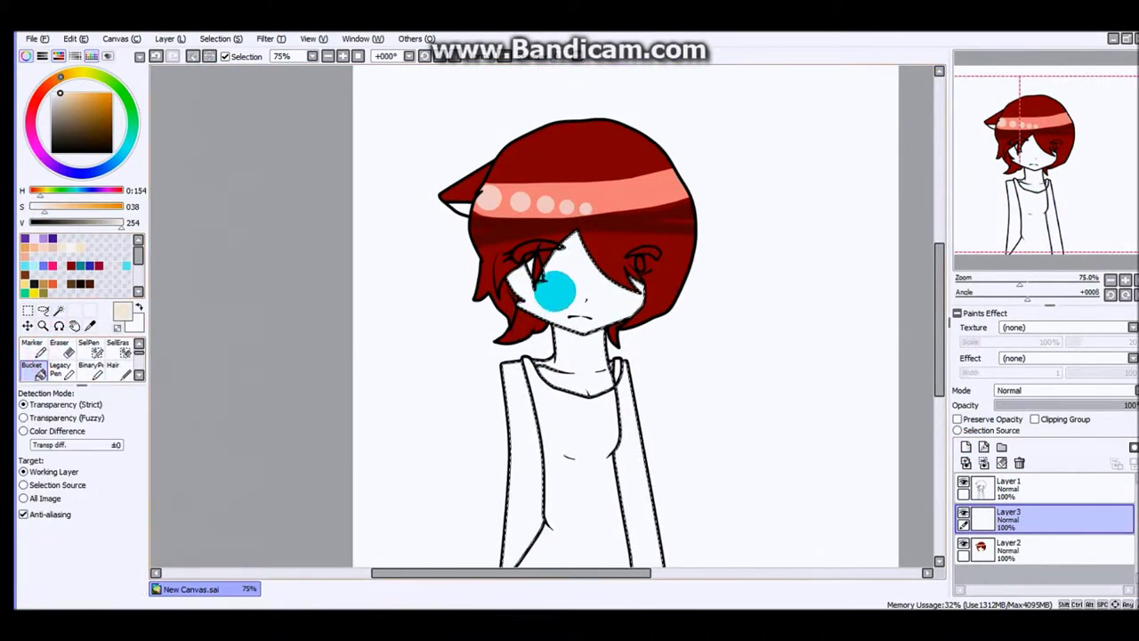
click(483, 293)
scroll(483, 399, up, 4)
scroll(582, 305, down, 5)
Add a Multiply layer above the skin and paint a shadow across the upper neck with the Brush at size 60.
click(965, 446)
click(1064, 390)
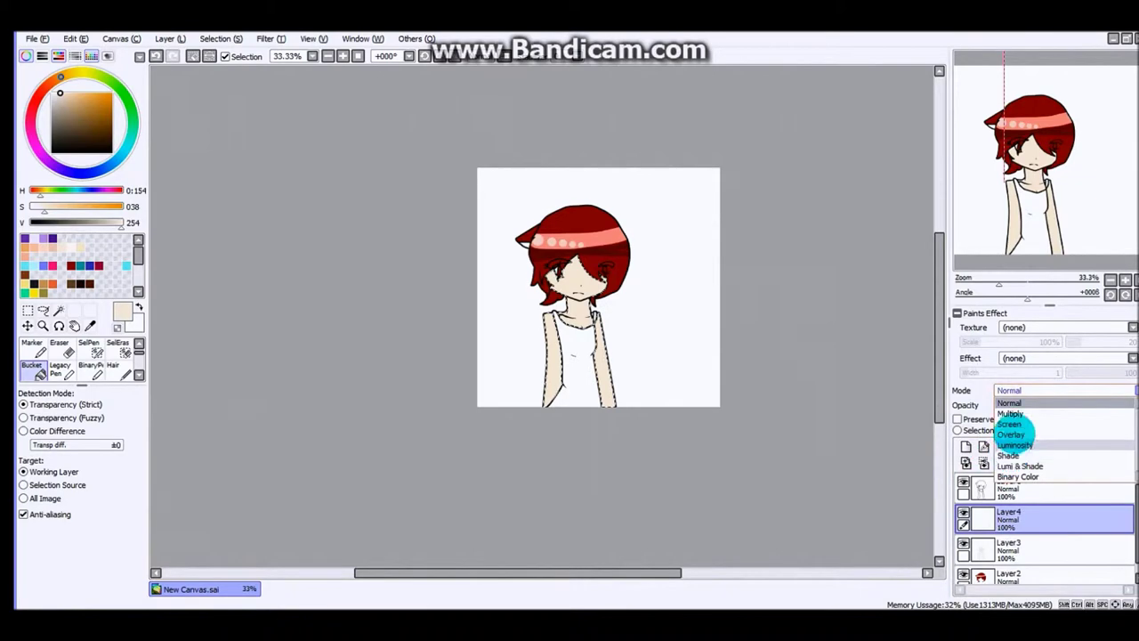
click(1012, 445)
scroll(89, 361, up, 1)
click(86, 352)
scroll(636, 325, up, 3)
click(31, 558)
scroll(569, 302, up, 3)
drag(534, 307, 596, 298)
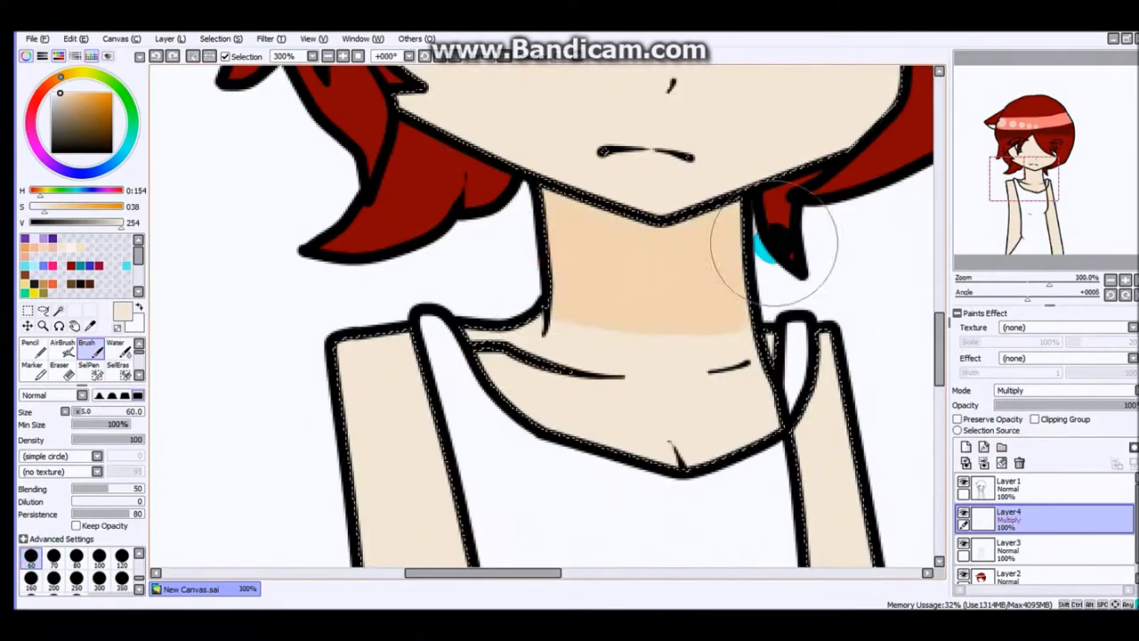
Paint shadows around the collarbones and down to the neckline with the Brush at size 10.
scroll(596, 298, up, 3)
click(31, 558)
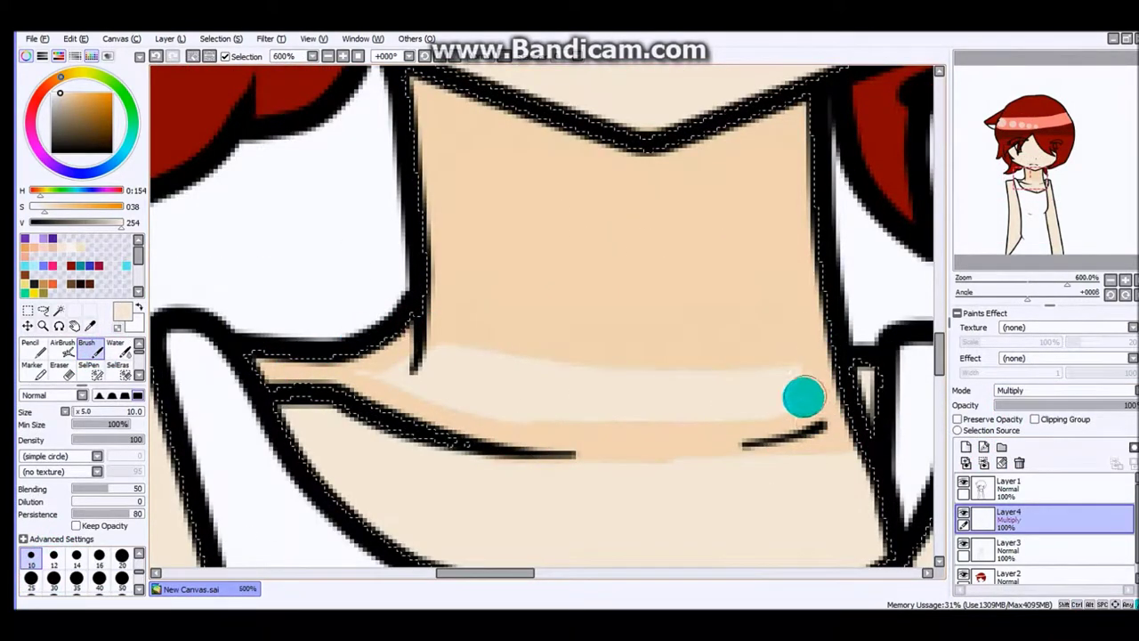
drag(657, 423, 532, 347)
scroll(631, 351, down, 1)
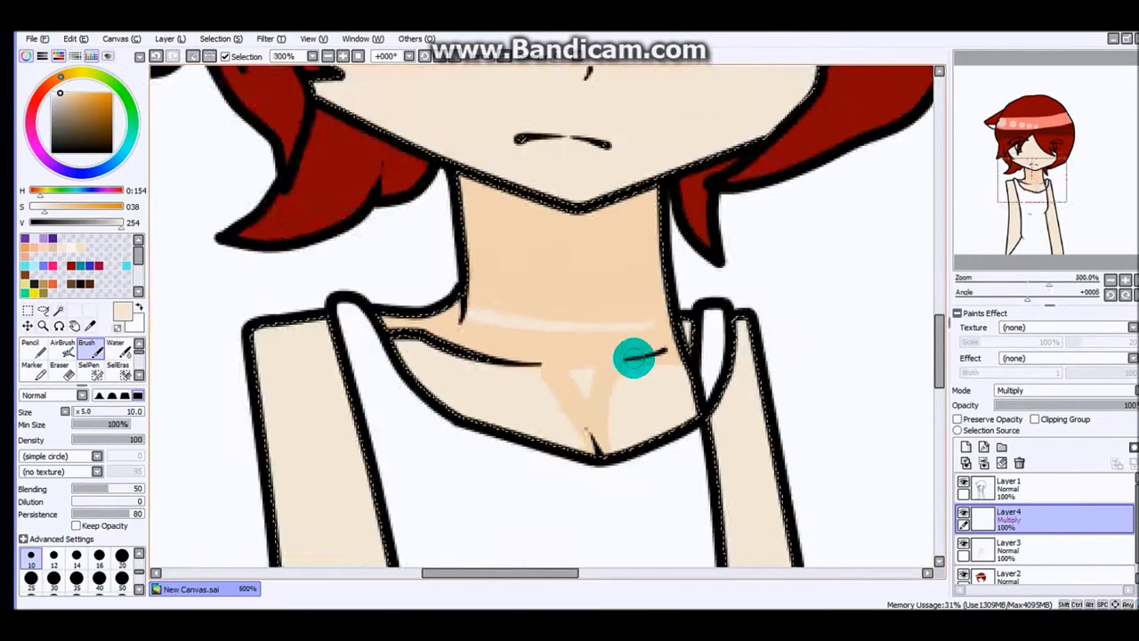
Soften the light areas on the lower neck and between the collarbones with the Blur tool at size 10.
click(113, 345)
scroll(528, 362, up, 2)
scroll(707, 406, down, 2)
scroll(329, 252, up, 3)
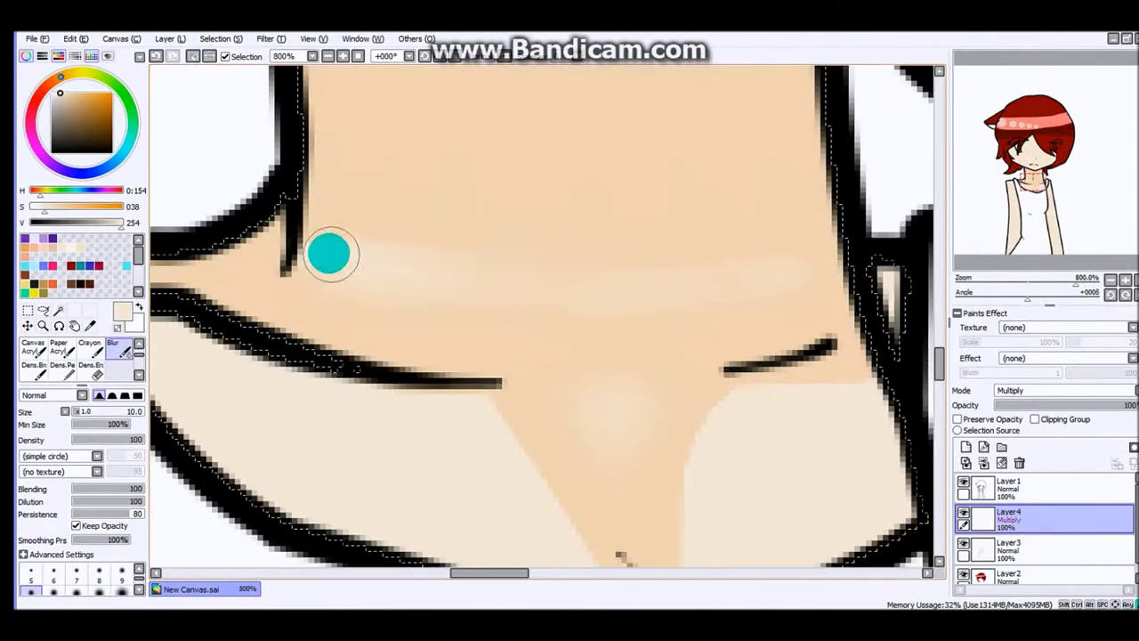
scroll(608, 310, down, 2)
scroll(89, 350, up, 2)
Paint shadows on the arms, including the inner elbow, with the Brush at size 10.
click(89, 350)
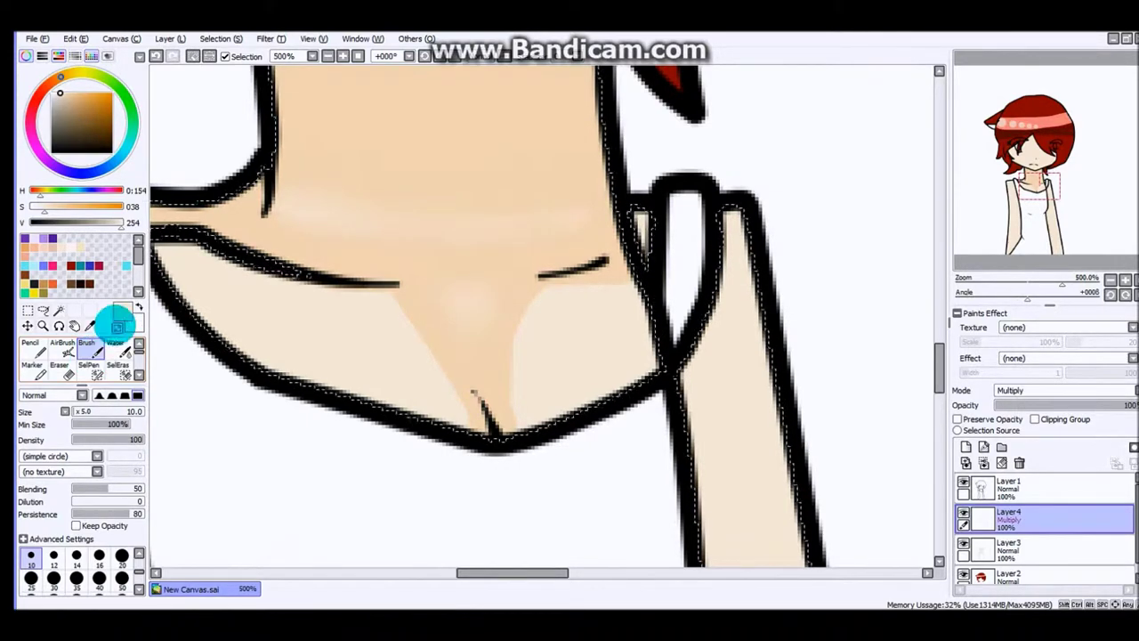
scroll(746, 189, down, 1)
scroll(608, 399, down, 1)
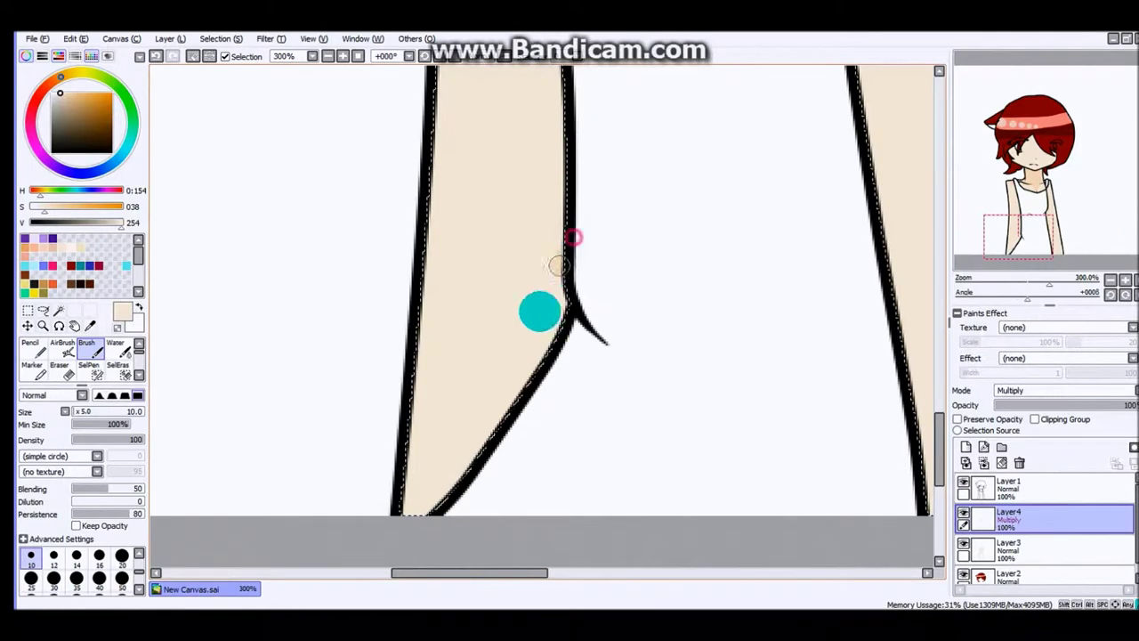
drag(538, 354, 572, 198)
scroll(34, 367, down, 1)
Paint small shadows beside the nose and around the mouth, and soften them with Blur.
click(34, 366)
scroll(361, 417, down, 2)
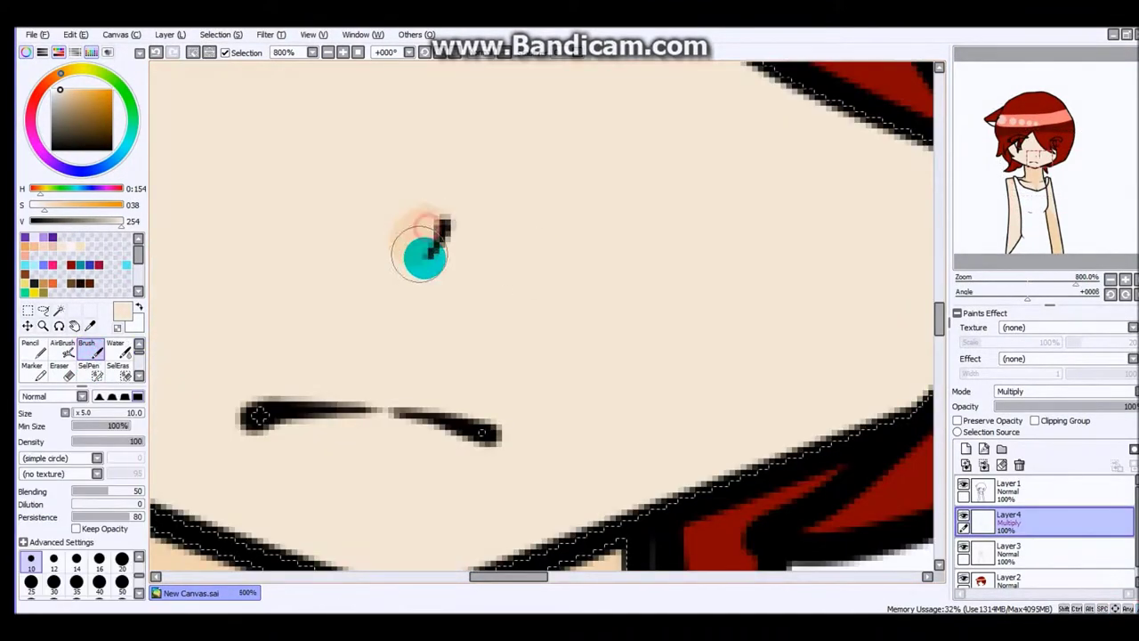
drag(258, 370, 537, 437)
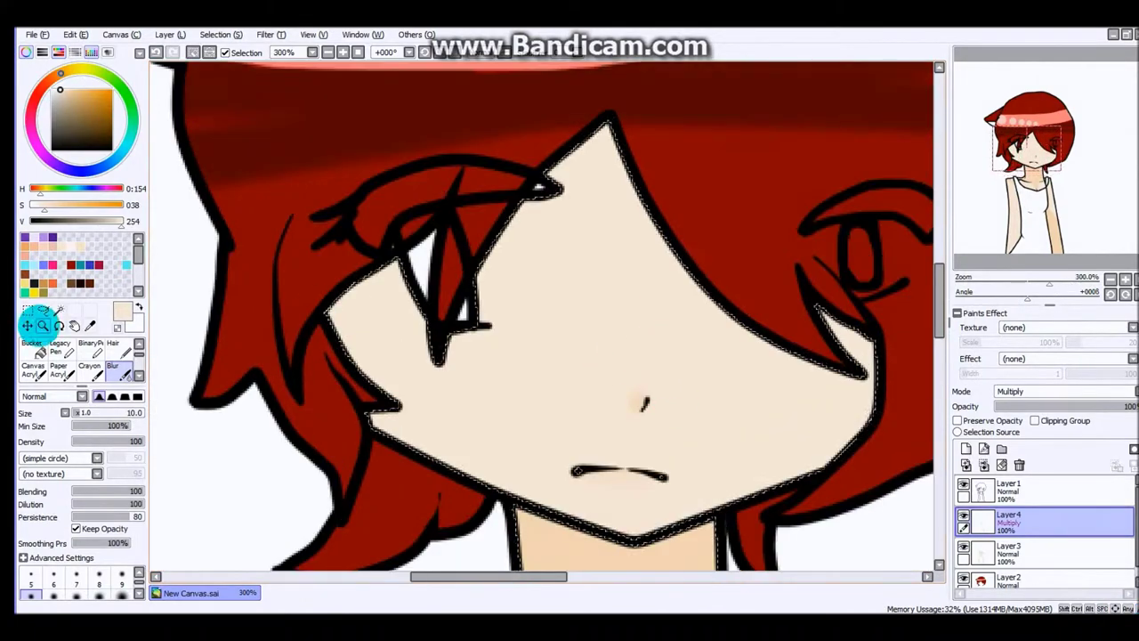
Try airbrushing a brown shadow on the forehead below the hair.
click(62, 347)
click(71, 110)
drag(839, 170, 966, 211)
key(ctrl+z)
drag(394, 172, 988, 163)
key(ctrl+z)
scroll(777, 244, up, 1)
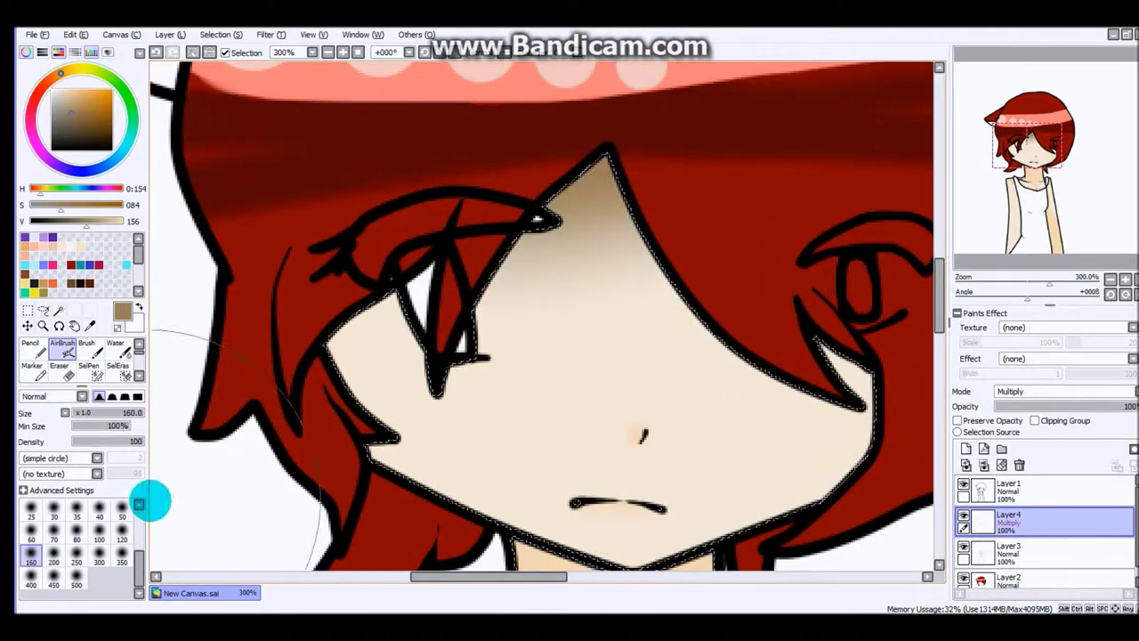
Try a softer forehead shadow in light beige with the AirBrush at size 160.
key(ctrl+minus)
key(ctrl+minus)
key(ctrl+minus)
key(ctrl+minus)
key(ctrl+minus)
key(ctrl+plus)
key(ctrl+plus)
key(ctrl+plus)
key(ctrl+plus)
key(ctrl+minus)
alt+click(400, 374)
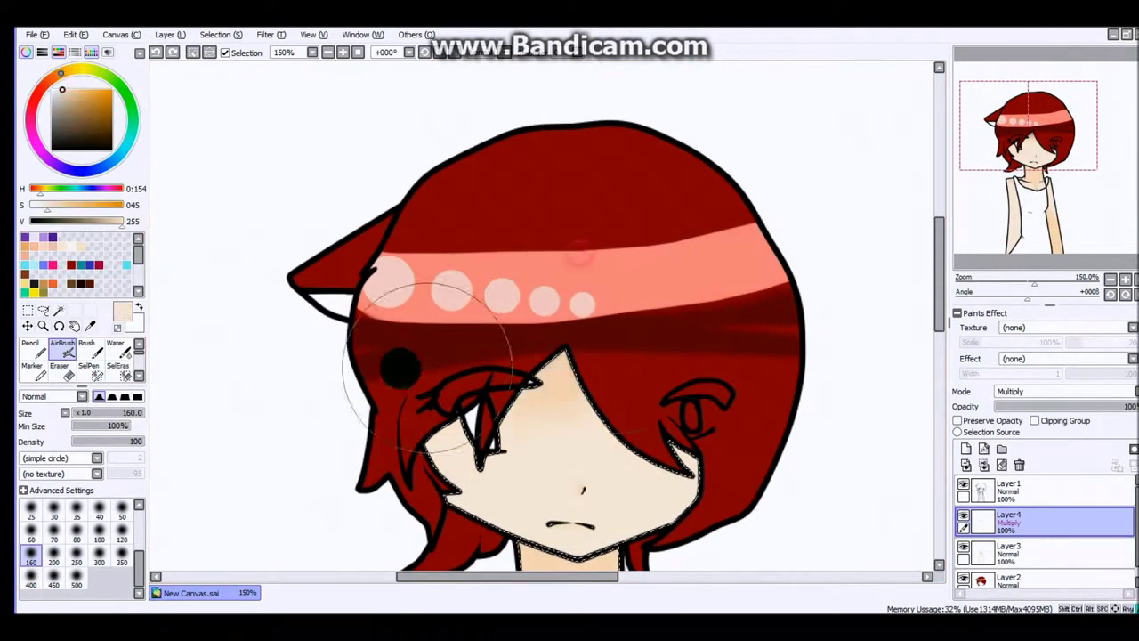
click(86, 343)
key(ctrl+plus)
key(ctrl+plus)
key(ctrl+plus)
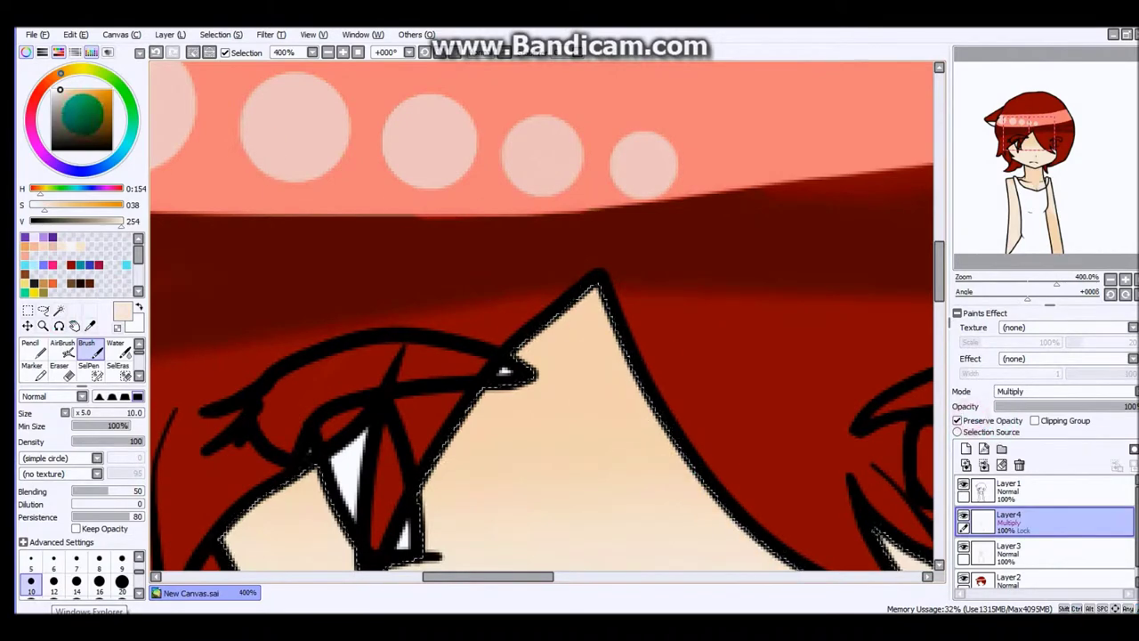
Paint hair shadows along the bangs, cheek and eye on the face with the Brush at size 10.
click(78, 347)
drag(788, 426, 691, 292)
click(48, 566)
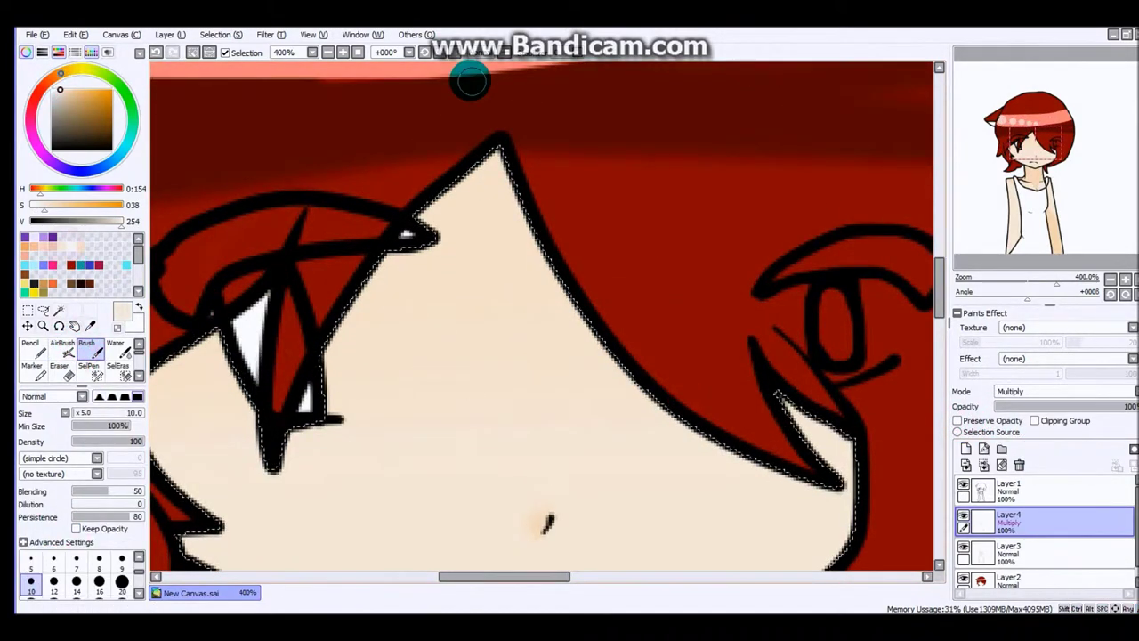
drag(741, 430, 645, 403)
drag(746, 439, 719, 381)
key(ctrl+minus)
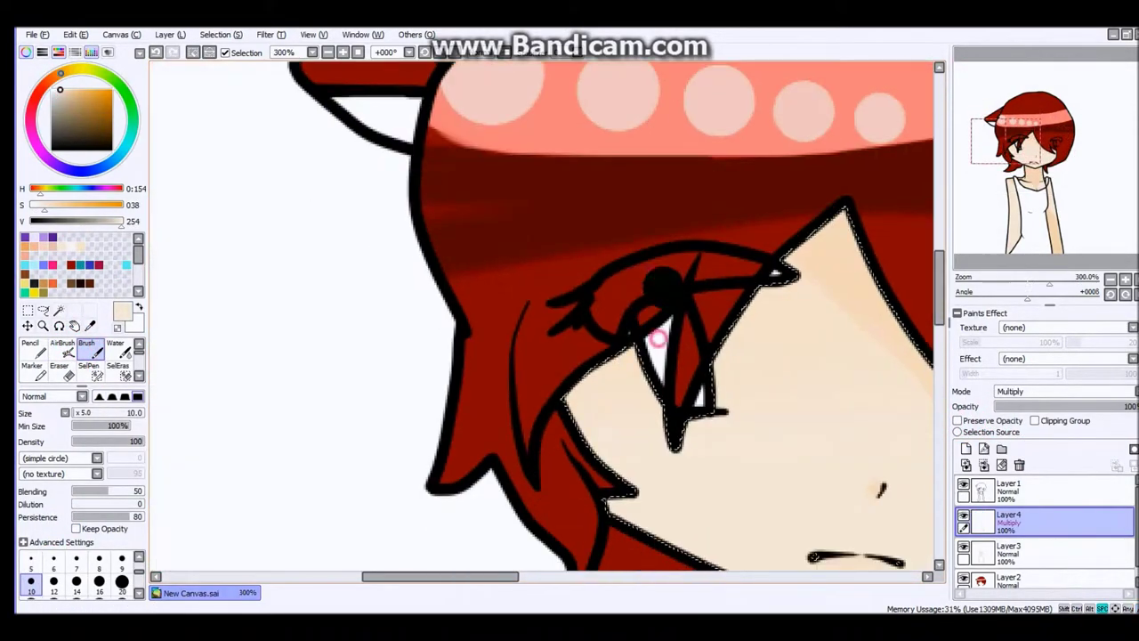
drag(572, 407, 492, 303)
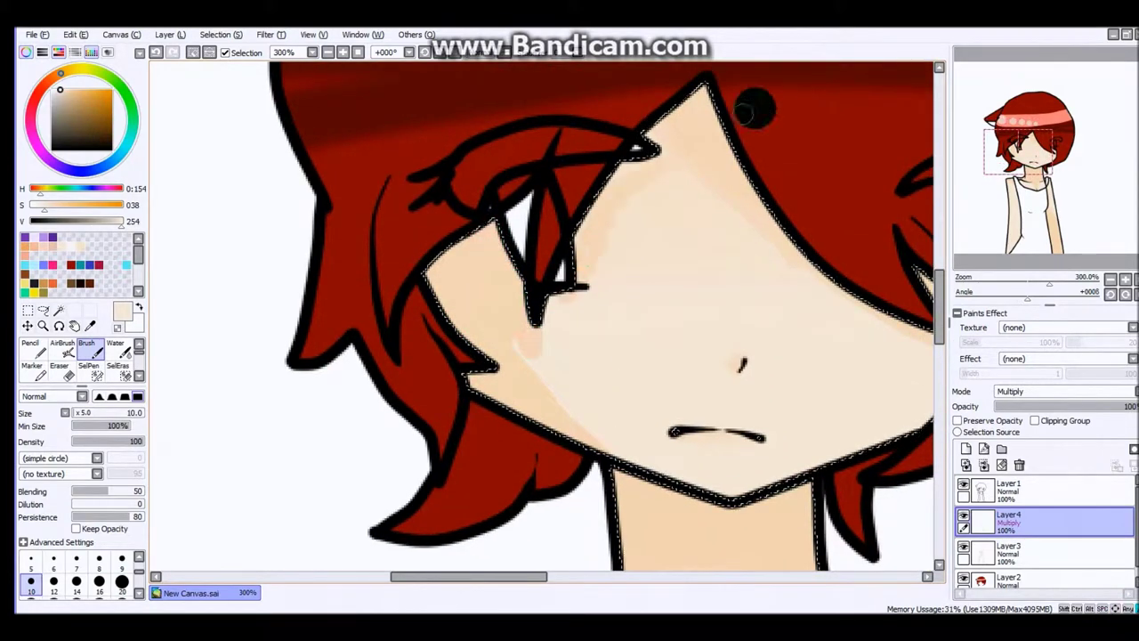
Preserve the shadow layer's opacity and airbrush orange over the face shadows at size 160.
key(ctrl+minus)
key(ctrl+minus)
scroll(900, 454, up, 1)
click(958, 421)
mouse_move(930, 416)
mouse_down()
mouse_move(186, 288)
mouse_move(381, 228)
mouse_up()
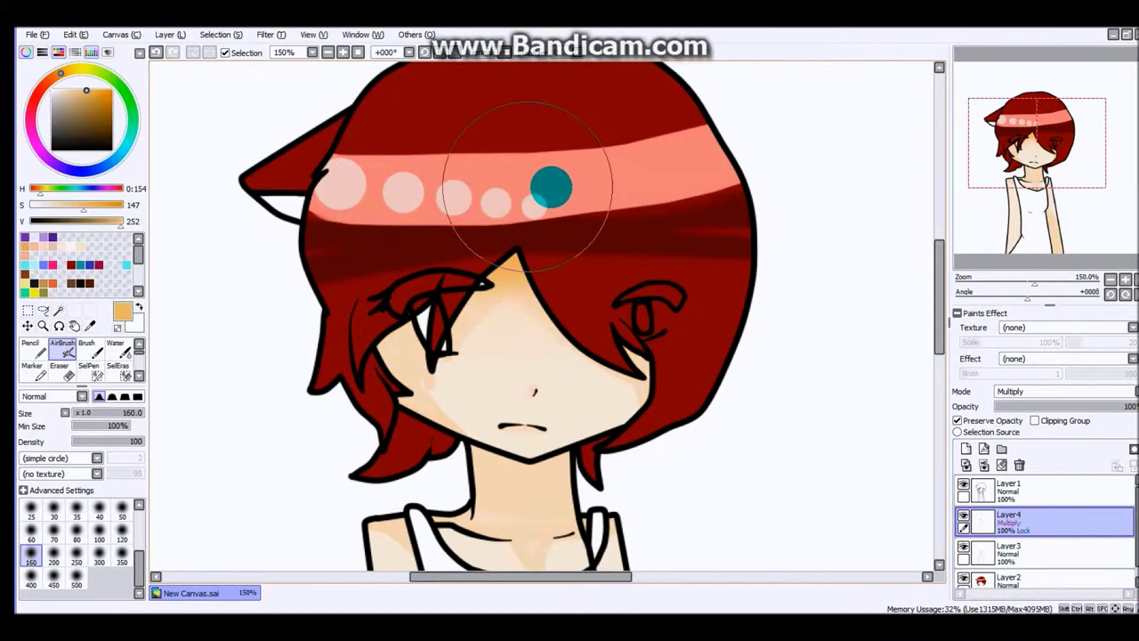
Airbrush orange over the neck shadow at size 25 and blend it downward with the Blur tool at size 60.
scroll(552, 187, down, 3)
click(31, 505)
key(ctrl+plus)
key(ctrl+plus)
key(ctrl+plus)
mouse_move(414, 294)
mouse_down()
mouse_move(638, 302)
mouse_move(681, 378)
mouse_up()
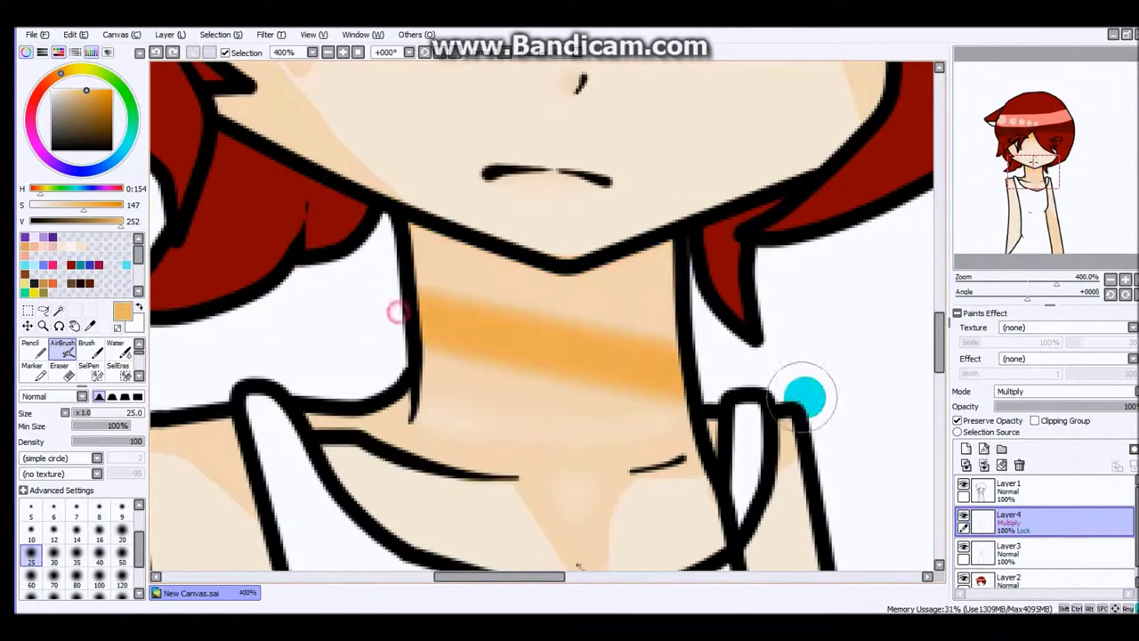
mouse_move(805, 398)
mouse_down()
mouse_move(681, 267)
mouse_move(466, 299)
mouse_move(561, 308)
mouse_move(534, 294)
mouse_up()
click(112, 368)
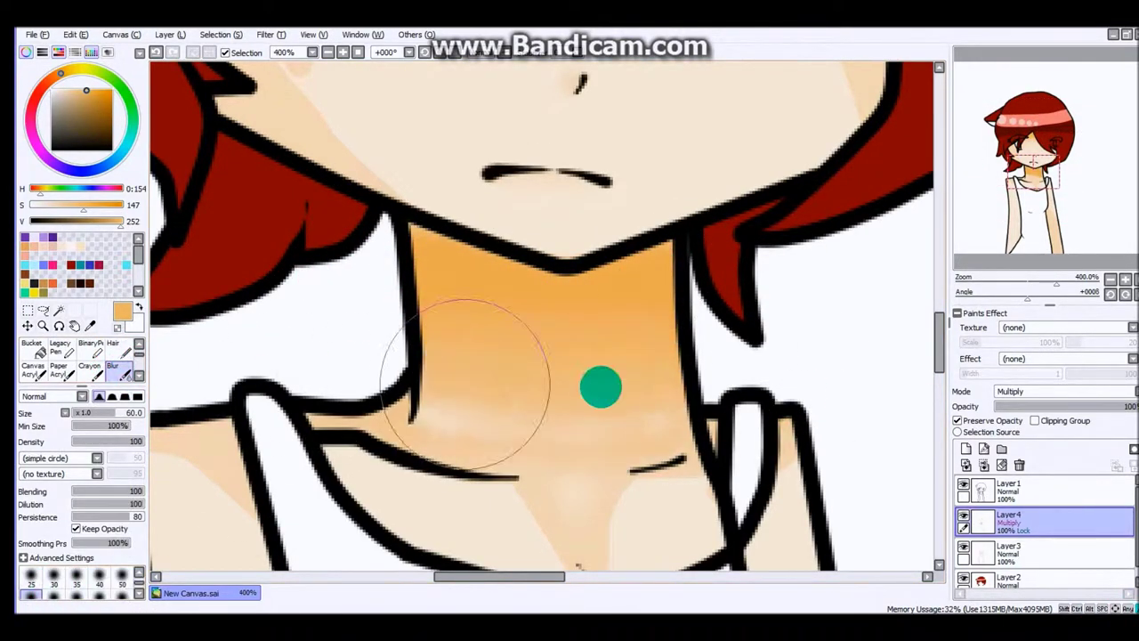
Airbrush orange over the lower part of the shaded forearm at size 160.
key(ctrl+minus)
key(ctrl+minus)
scroll(636, 247, down, 3)
click(61, 343)
click(32, 584)
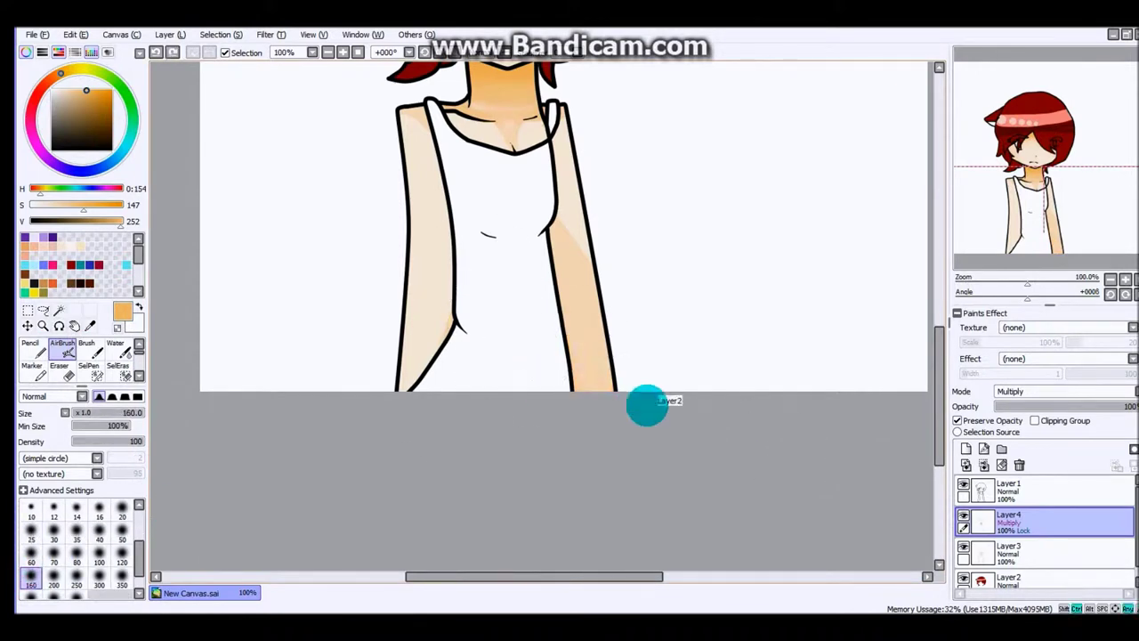
drag(543, 383, 584, 353)
Blend the orange edge on the forearm with the Blur tool.
click(112, 347)
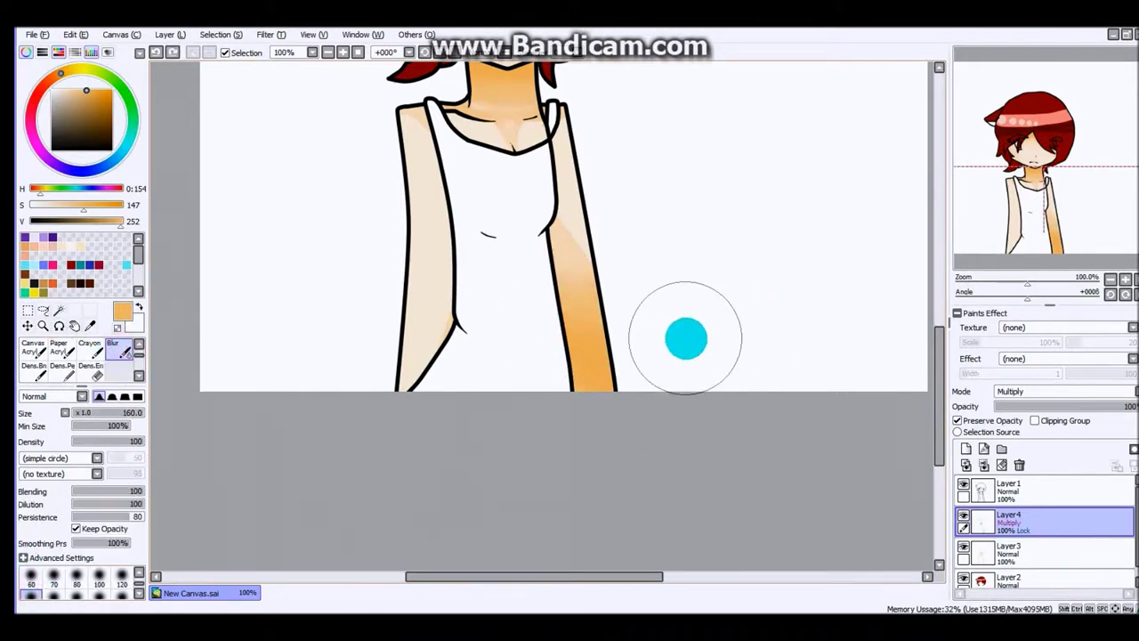
scroll(674, 337, up, 2)
key(ctrl+minus)
key(ctrl+minus)
scroll(59, 353, up, 1)
click(124, 365)
key(ctrl+plus)
key(ctrl+plus)
key(ctrl+plus)
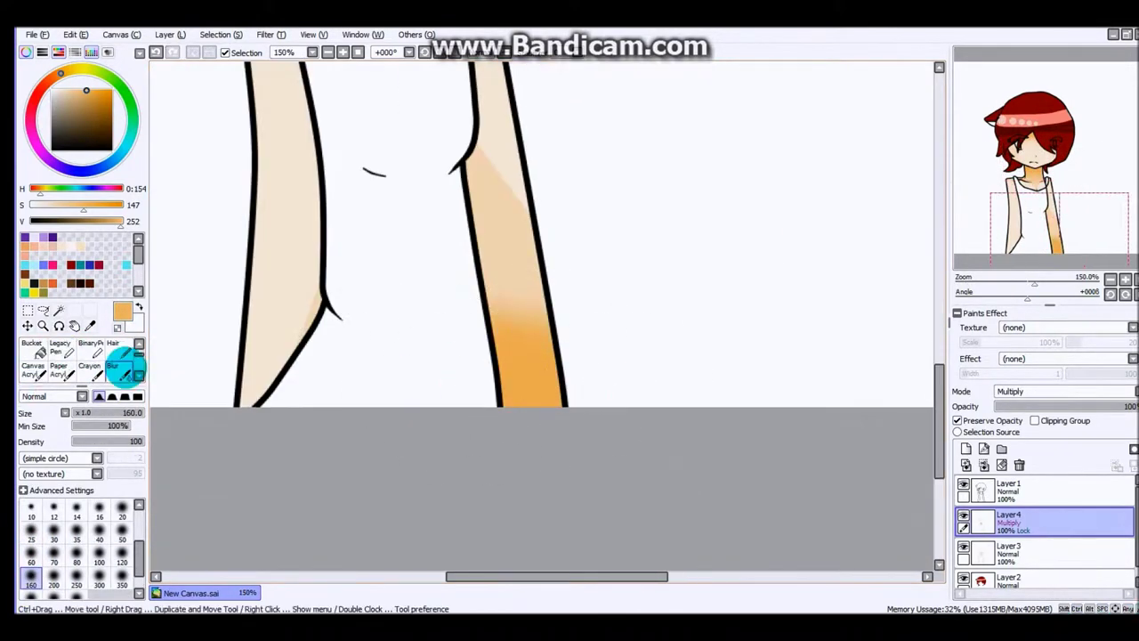
key(ctrl+minus)
Turn off opacity preservation on the skin shadow layer and merge the shadow and skin layers down into the hair layer.
key(n)
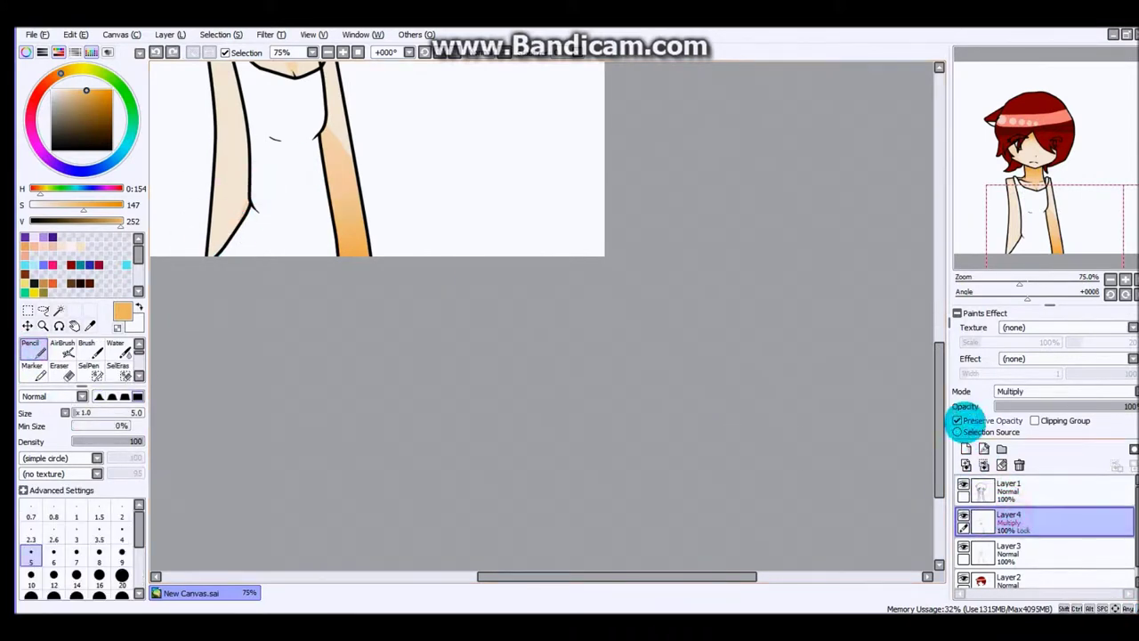
click(1006, 490)
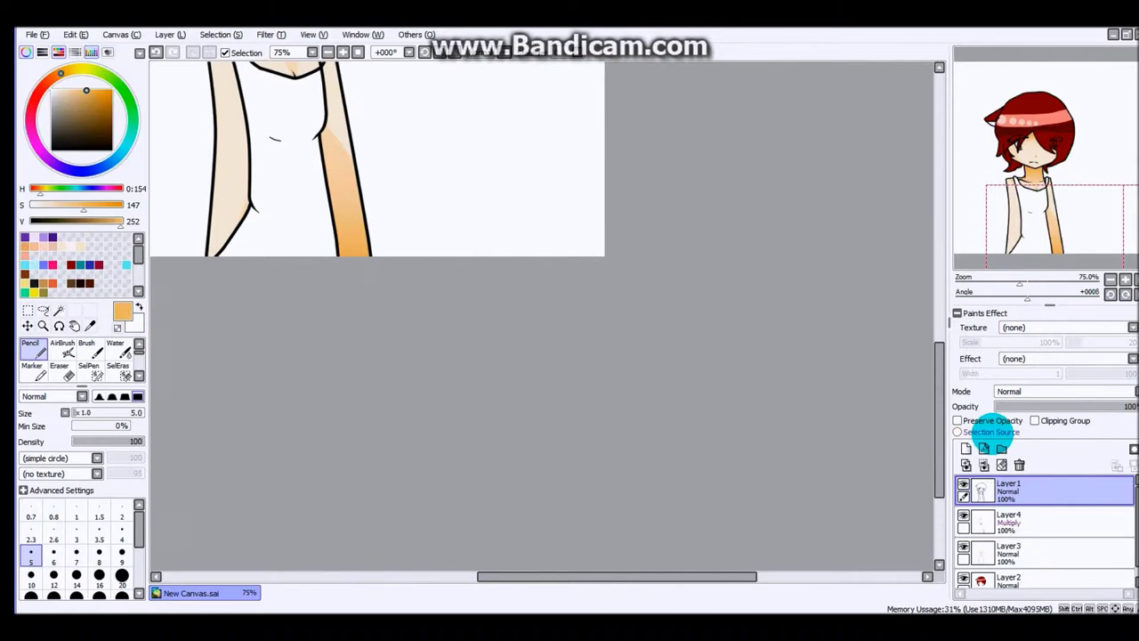
key(ctrl+minus)
key(ctrl+plus)
key(ctrl+plus)
key(ctrl+plus)
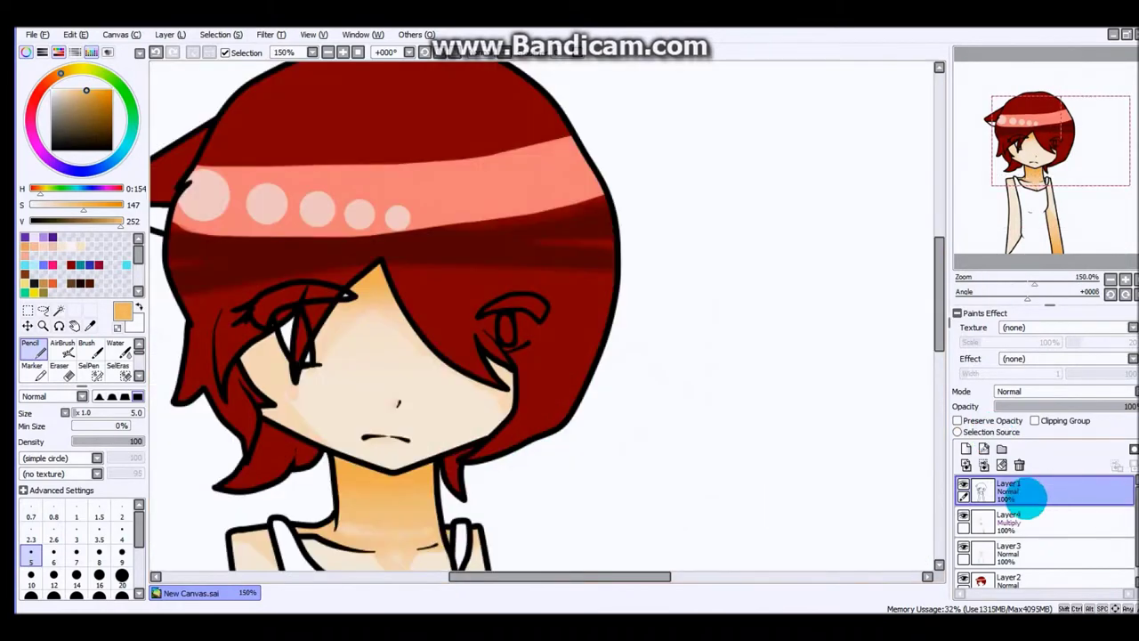
click(1006, 521)
click(983, 464)
click(983, 464)
Select the shirt on the line art with the Magic Wand and paint it white on a new layer with the Brush at size 60.
click(59, 310)
click(499, 534)
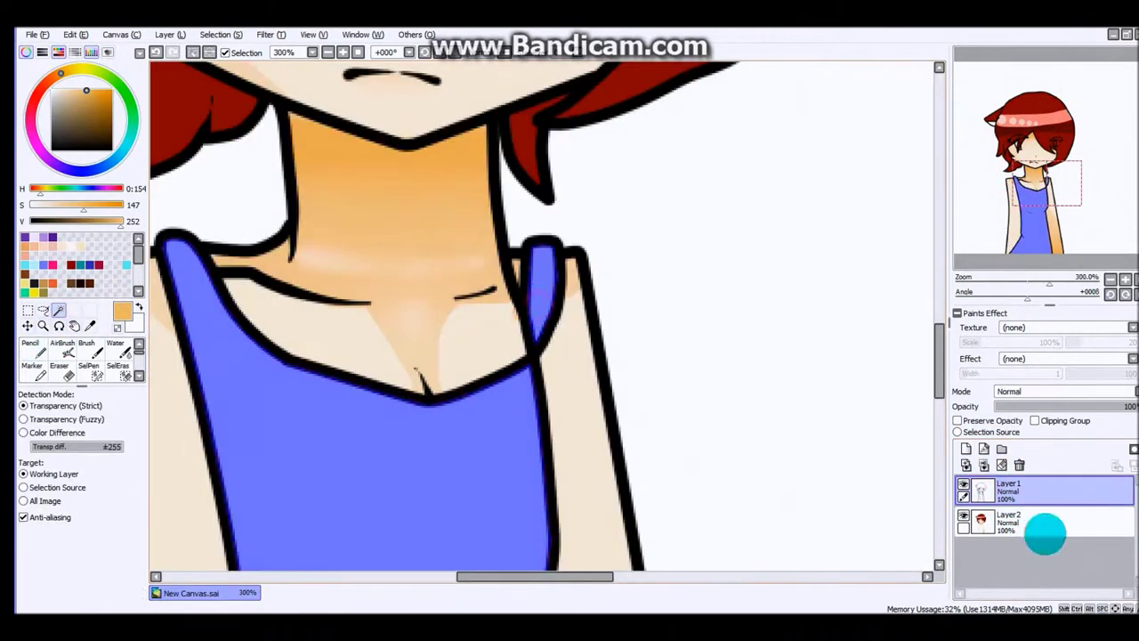
click(965, 448)
click(86, 349)
click(32, 562)
scroll(758, 383, down, 3)
Add a new layer above the shirt layer and set its mode to Multiply.
click(966, 448)
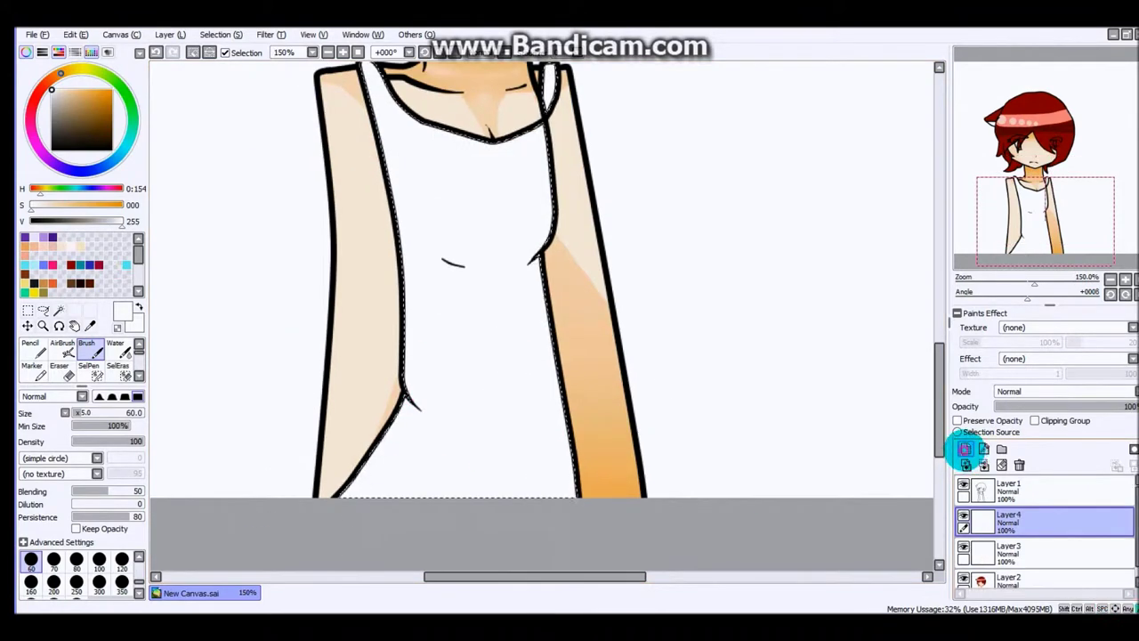
click(1064, 392)
click(1010, 414)
Try painting a grey shadow on the shirt.
key(ctrl+plus)
mouse_move(521, 336)
mouse_down()
mouse_move(575, 351)
mouse_move(338, 246)
mouse_up()
key(ctrl+z)
click(58, 374)
click(504, 323)
click(86, 347)
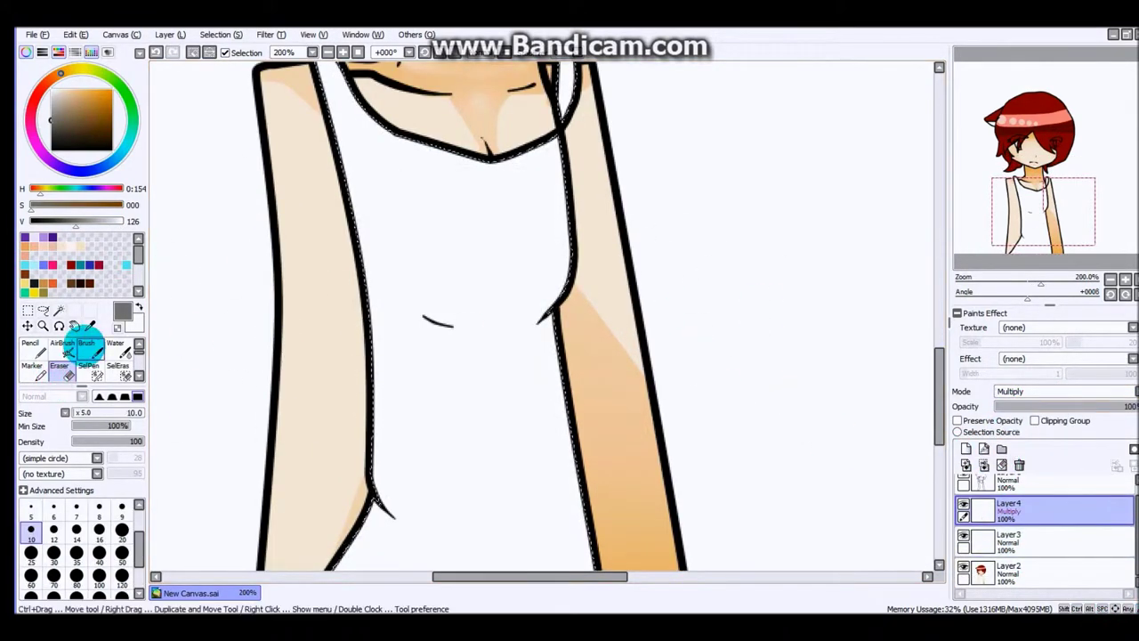
Paint a black shadow band across the shirt below the chest with the Brush at size 25.
key(ctrl+plus)
click(52, 106)
scroll(76, 574, up, 2)
click(31, 583)
mouse_move(680, 285)
mouse_down()
mouse_move(374, 313)
mouse_move(623, 391)
mouse_up()
key(ctrl+minus)
scroll(651, 262, up, 2)
key(ctrl+minus)
key(ctrl+minus)
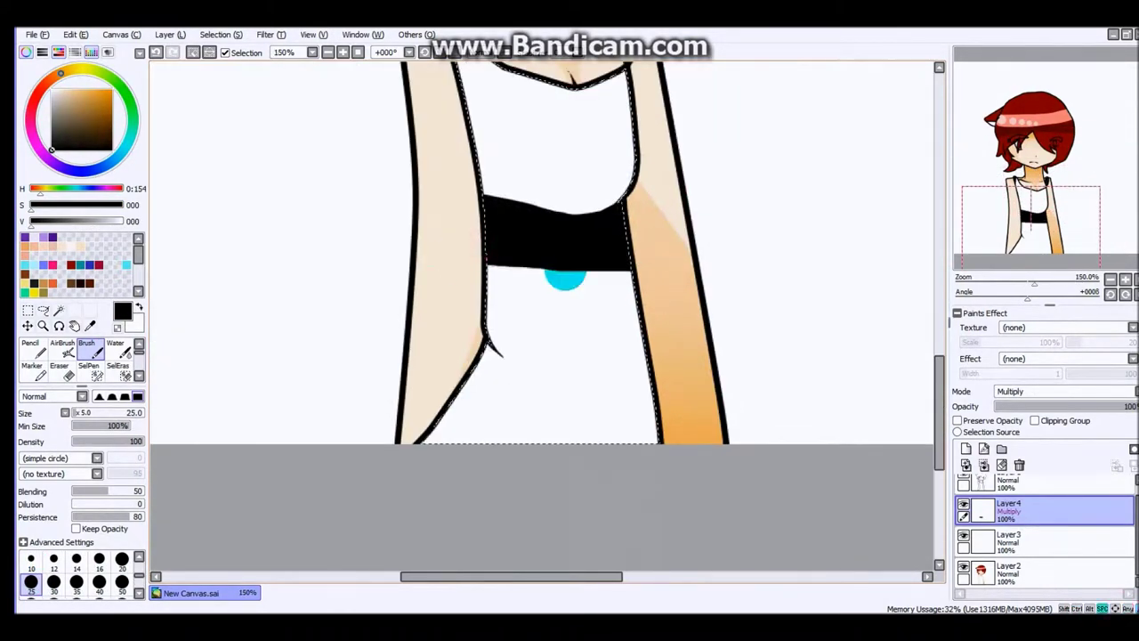
Paint further black shadows on the shirt, down to the crease by the elbow.
key(ctrl+plus)
key(ctrl+plus)
mouse_move(516, 224)
mouse_down()
mouse_move(483, 325)
mouse_move(418, 445)
mouse_up()
Trim the shirt shadows with the Eraser at size 10 and lower the Multiply layer's opacity to 29%.
drag(1103, 406, 1073, 406)
key(e)
drag(559, 336, 419, 453)
key(ctrl+minus)
key(ctrl+minus)
key(ctrl+minus)
mouse_move(1061, 406)
mouse_down()
mouse_move(1016, 407)
mouse_move(1051, 406)
mouse_up()
scroll(598, 331, up, 2)
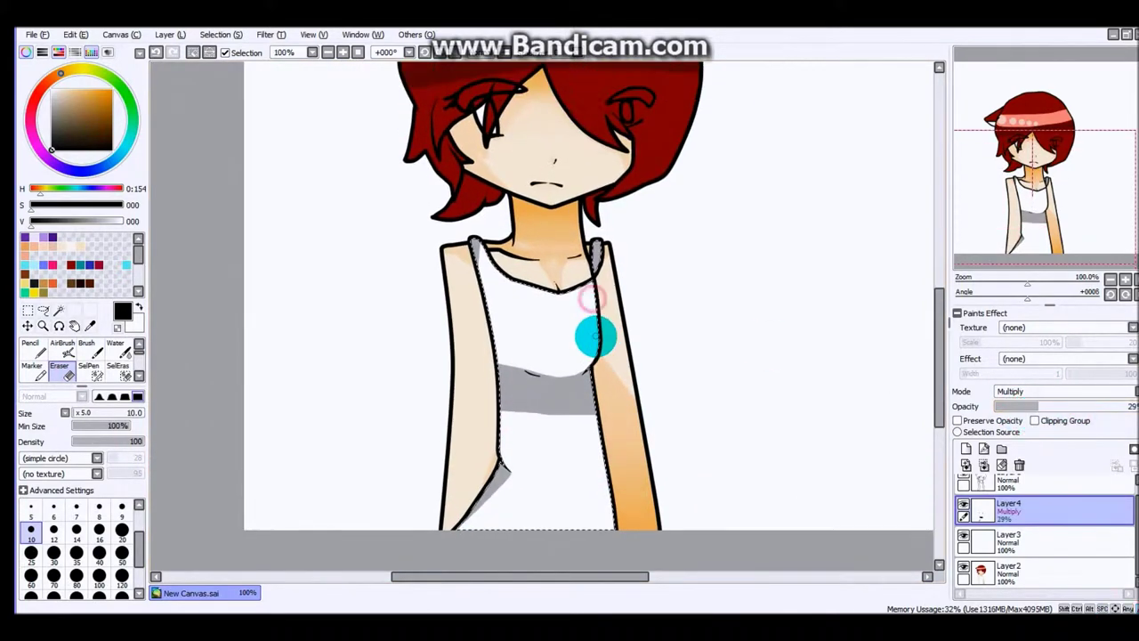
Select the whites of the eye on the line art layer with the Magic Wand.
click(347, 248)
click(58, 311)
key(ctrl+plus)
key(ctrl+plus)
click(702, 244)
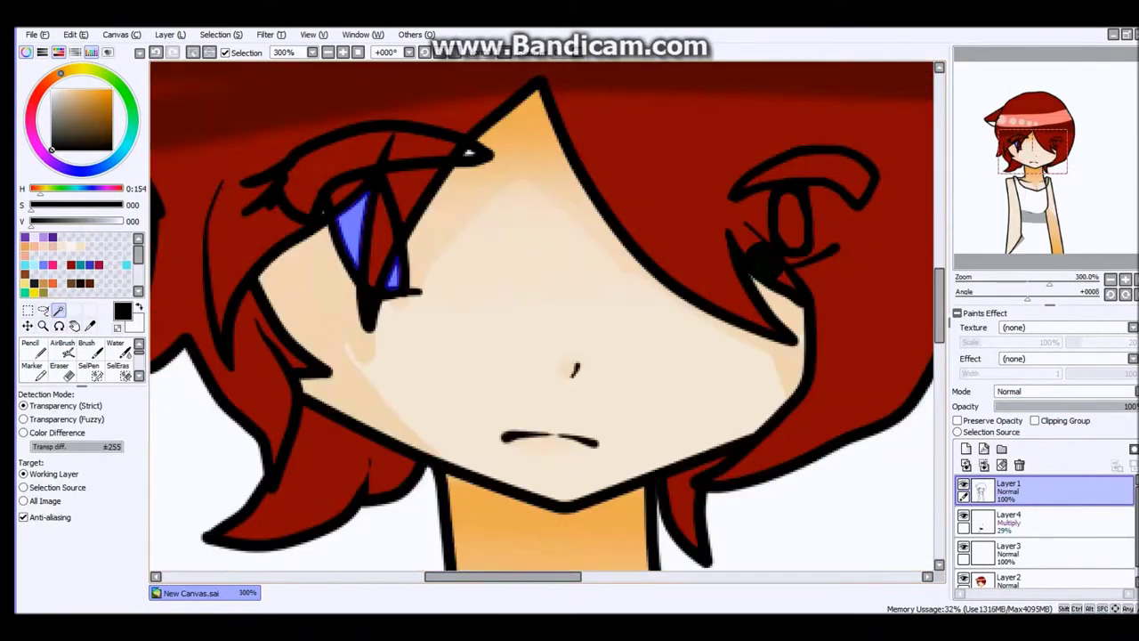
Merge the shirt's shadow layer down and switch to the Brush at size 250 for the selected eye whites.
click(967, 465)
click(984, 464)
click(87, 349)
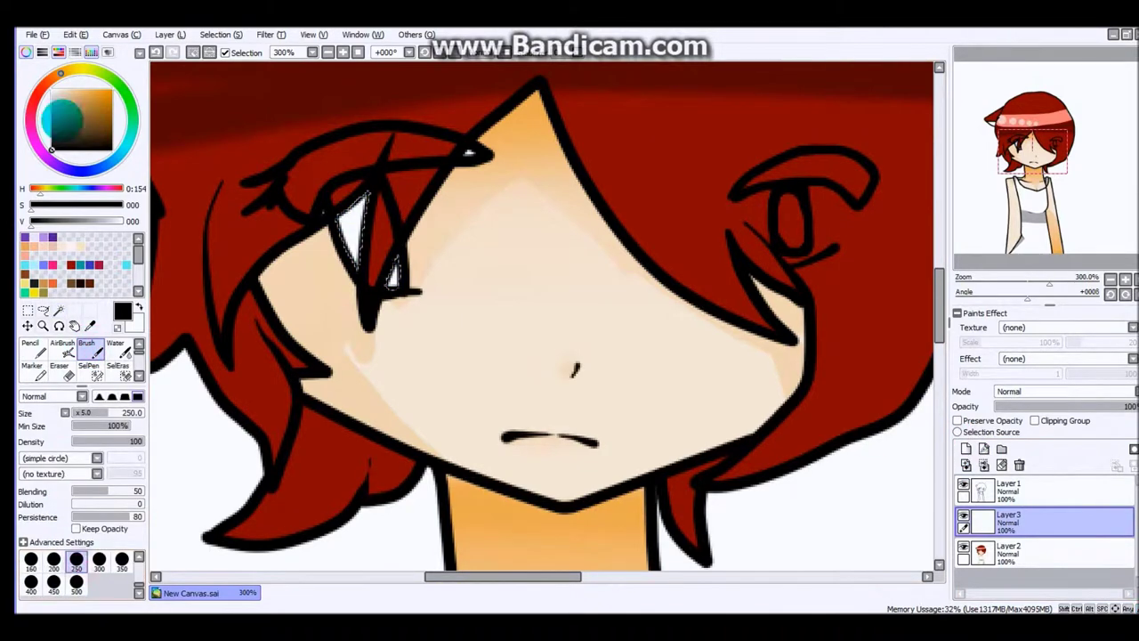
key(ctrl+minus)
key(ctrl+minus)
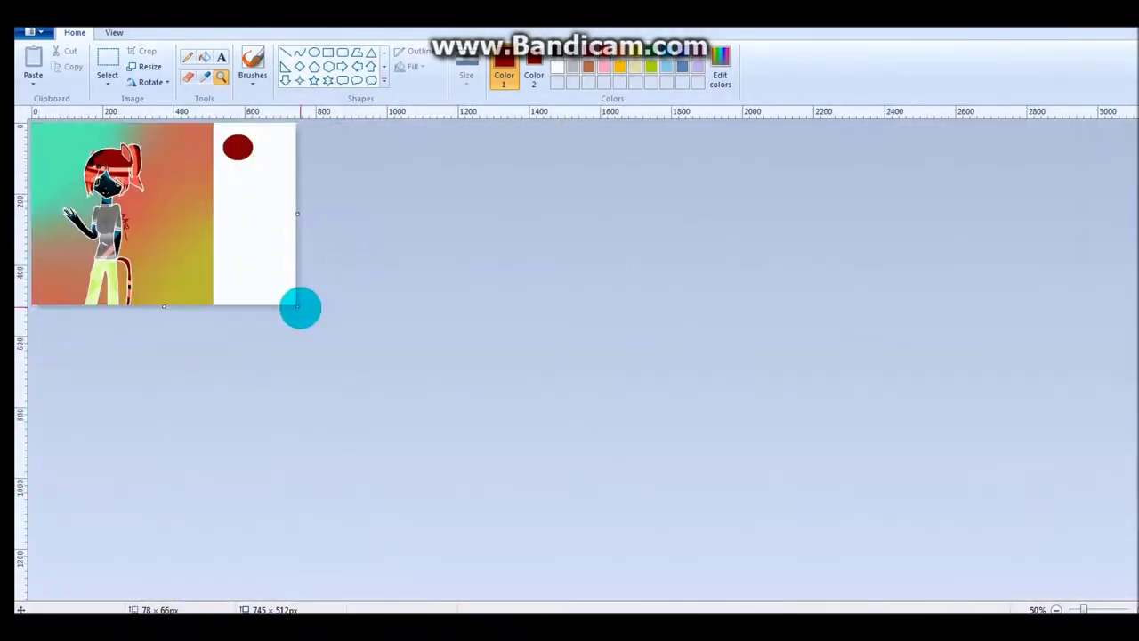
Clear the rest of the old picture in Paint to white and narrow the canvas to 502 × 466 px.
click(84, 188)
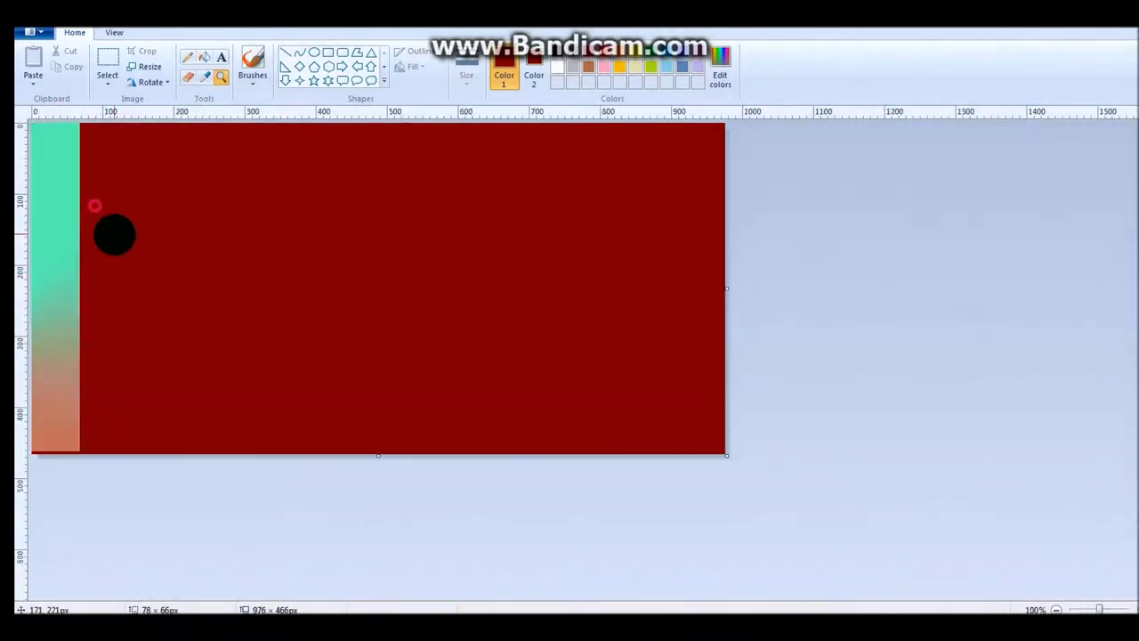
click(557, 68)
click(60, 185)
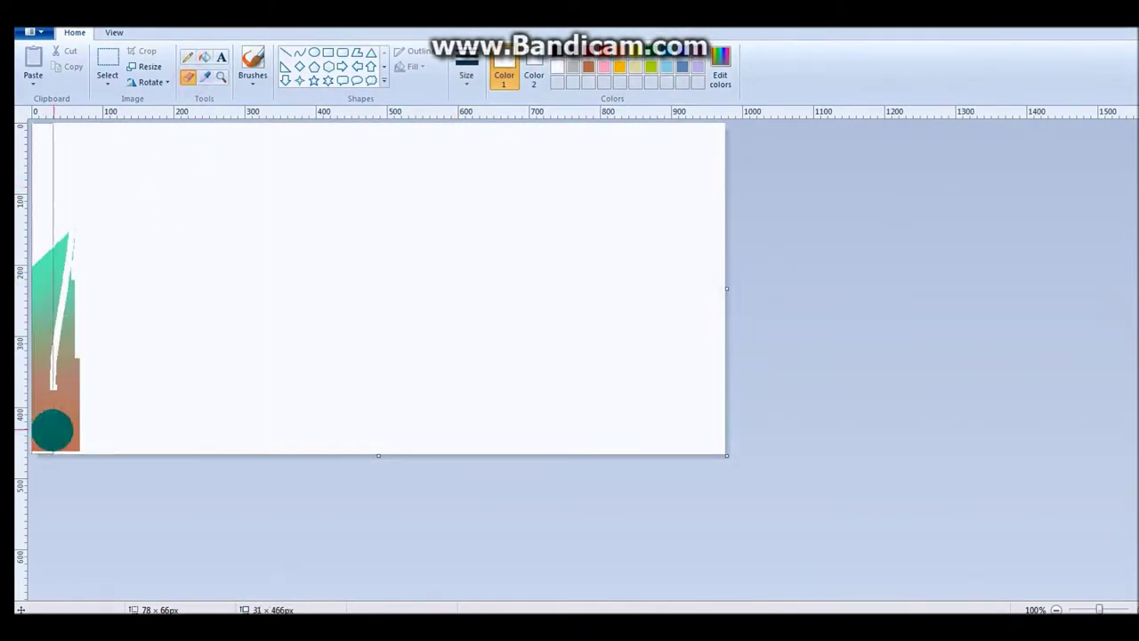
drag(59, 288, 388, 281)
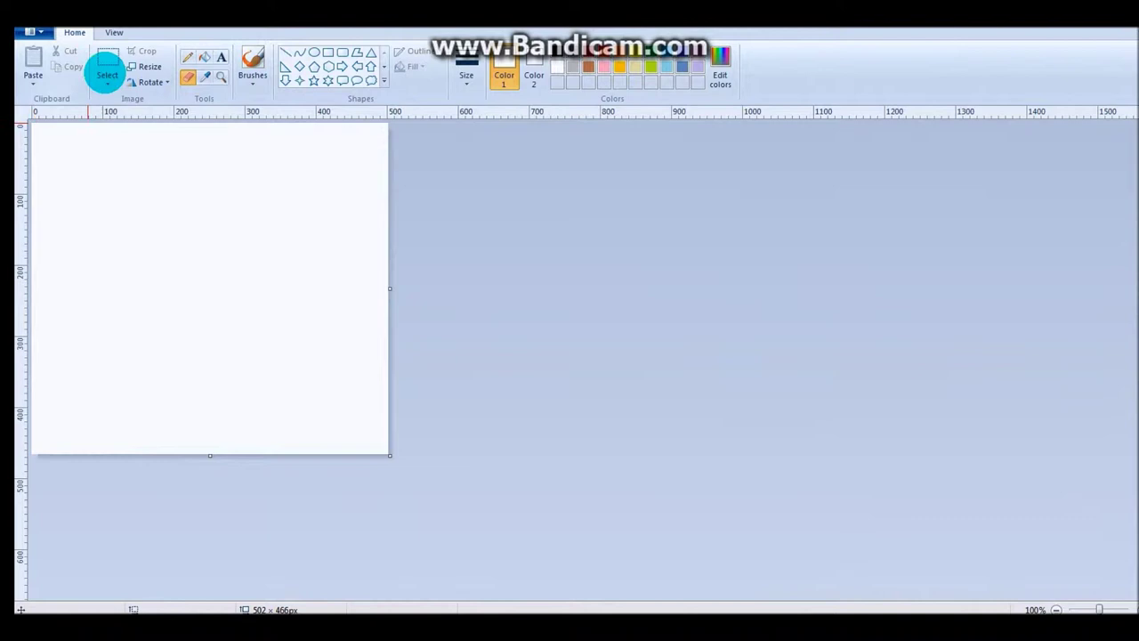
Draw an ellipse about 219 × 203 px on the blank canvas and fill it with red.
click(314, 52)
drag(146, 148, 307, 295)
click(205, 57)
click(226, 221)
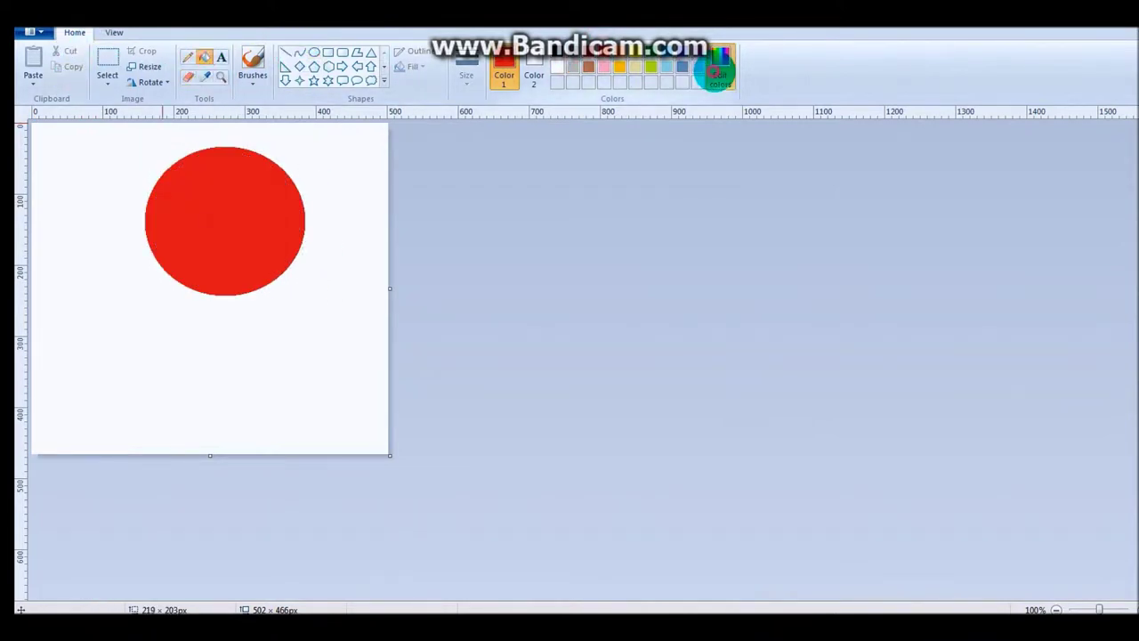
click(710, 75)
click(451, 414)
Invert the colors of the area around the red circle, then switch to PaintTool SAI and paste it into the drawing.
click(33, 83)
click(107, 68)
drag(119, 125, 375, 338)
right_click(214, 258)
click(245, 412)
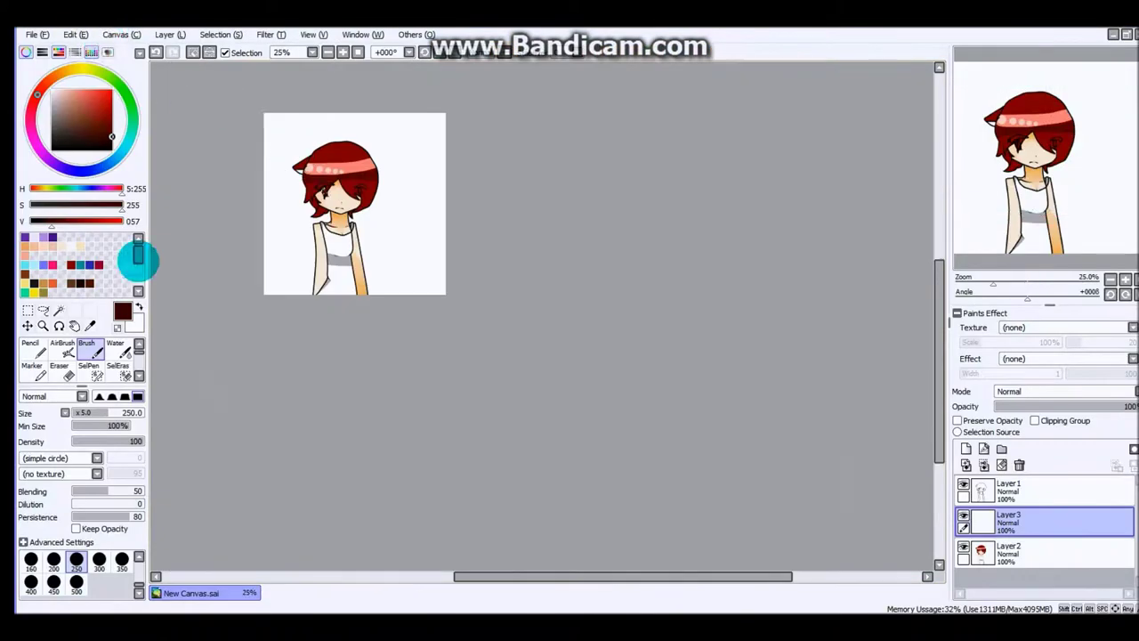
click(74, 34)
click(106, 105)
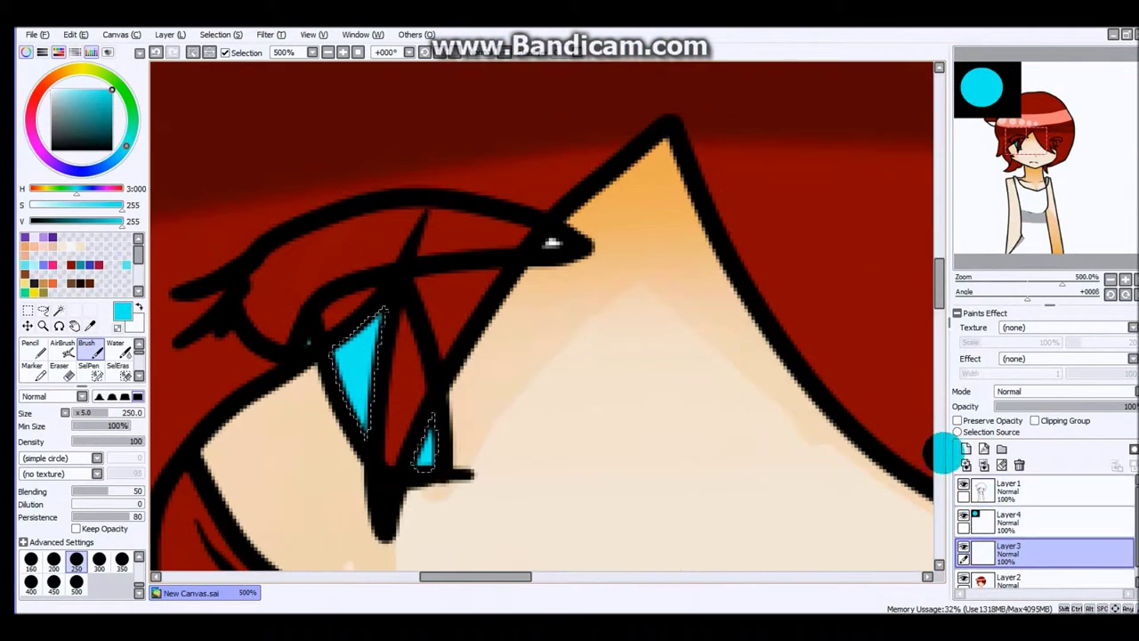
Delete the pasted color sample layer and merge the 40% opacity eye shading layer down.
click(1050, 386)
click(1018, 521)
click(1019, 464)
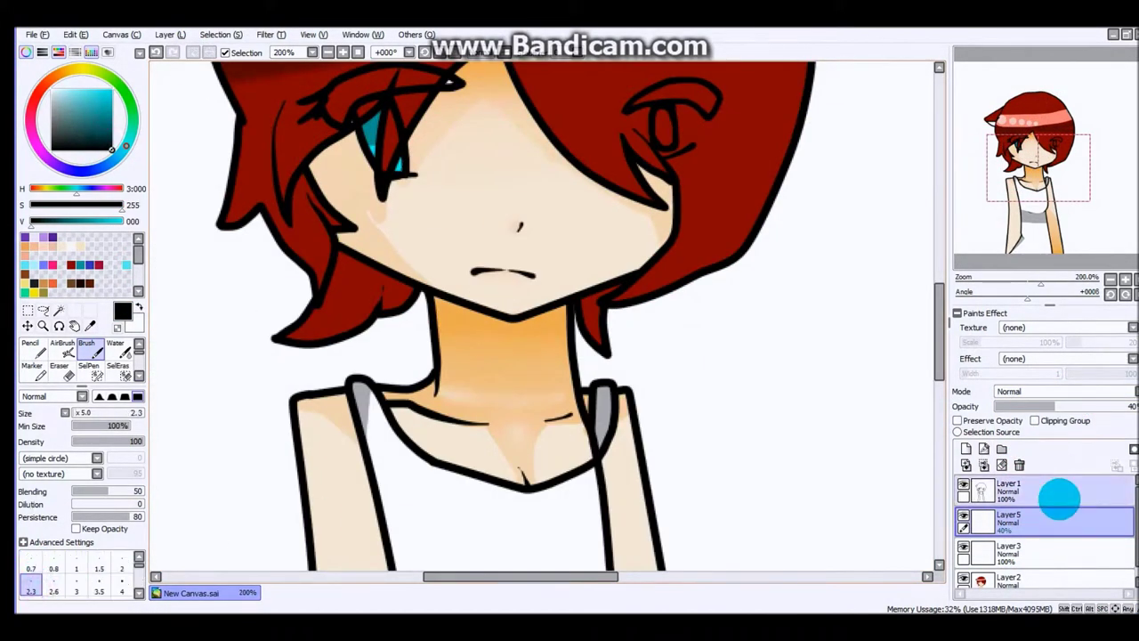
click(983, 462)
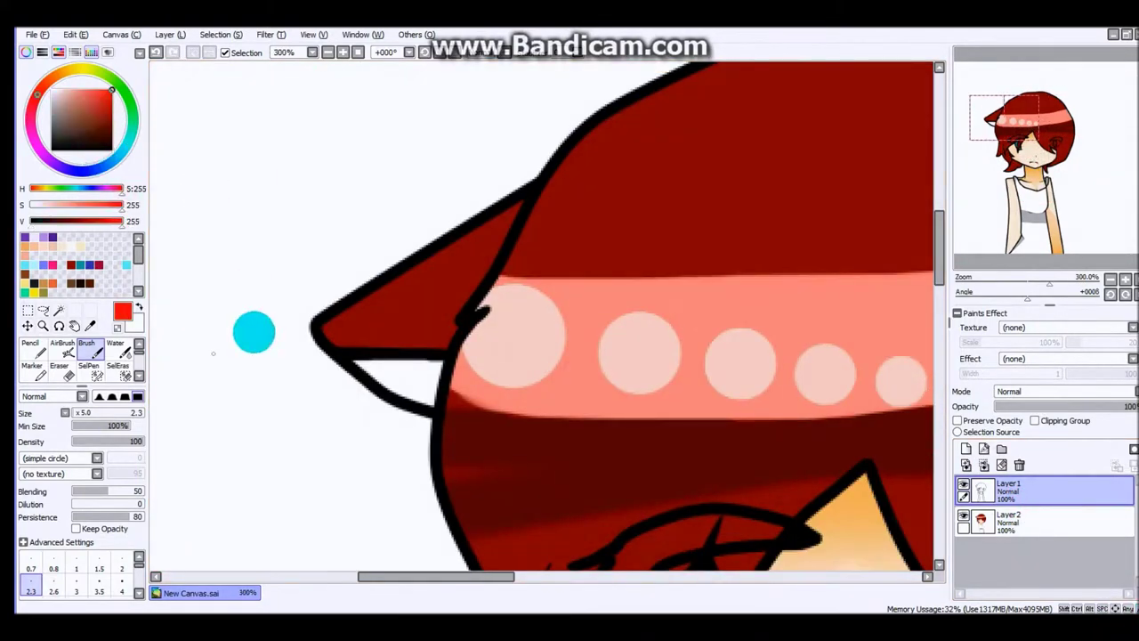
Paint the inside of the ear bright red on the color layer with the Brush at size 5.
scroll(213, 353, up, 3)
drag(152, 343, 356, 330)
key(ctrl+z)
click(1065, 498)
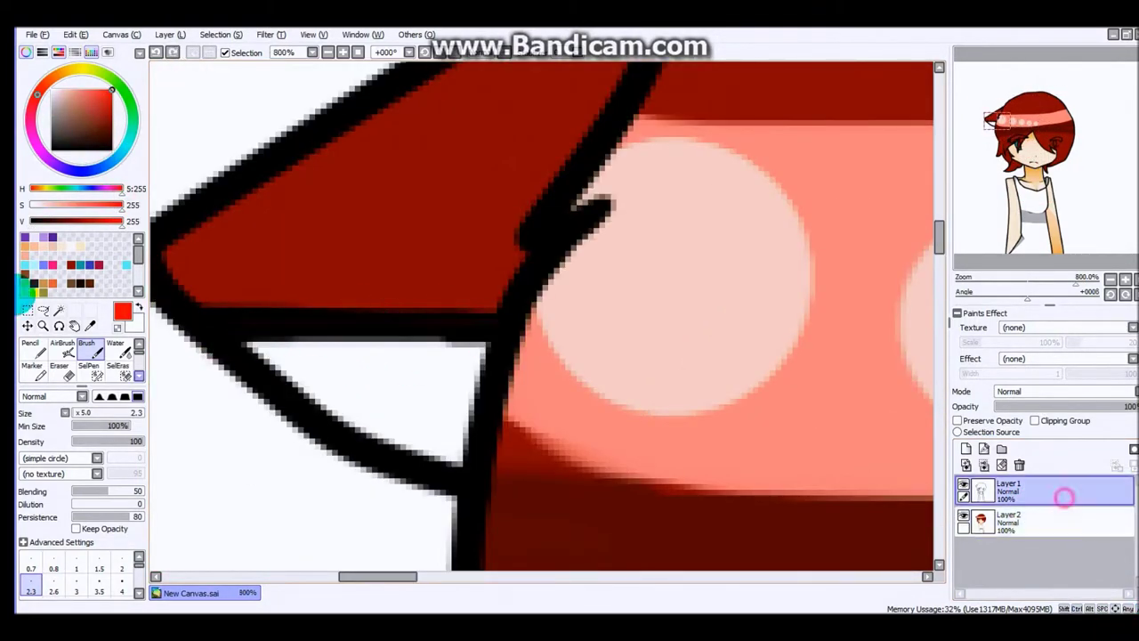
alt+click(219, 338)
scroll(351, 344, up, 1)
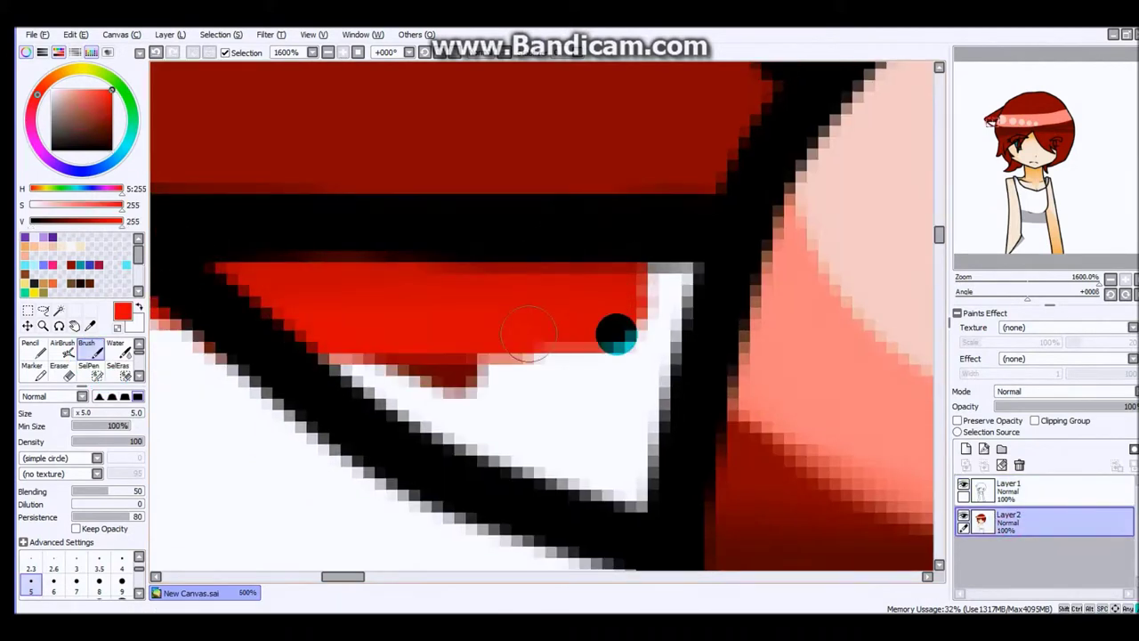
drag(314, 278, 227, 312)
key(ctrl+z)
key(b)
mouse_move(323, 293)
mouse_down()
mouse_move(590, 386)
mouse_move(786, 307)
mouse_move(817, 345)
mouse_move(586, 434)
mouse_move(672, 364)
mouse_move(684, 425)
mouse_up()
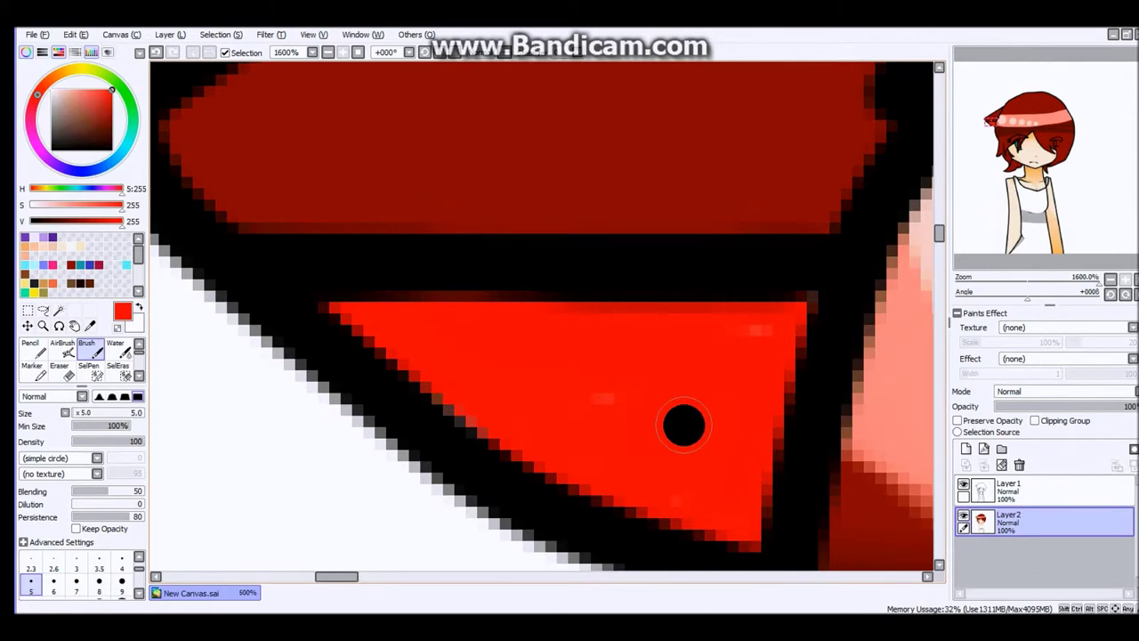
scroll(687, 320, down, 1)
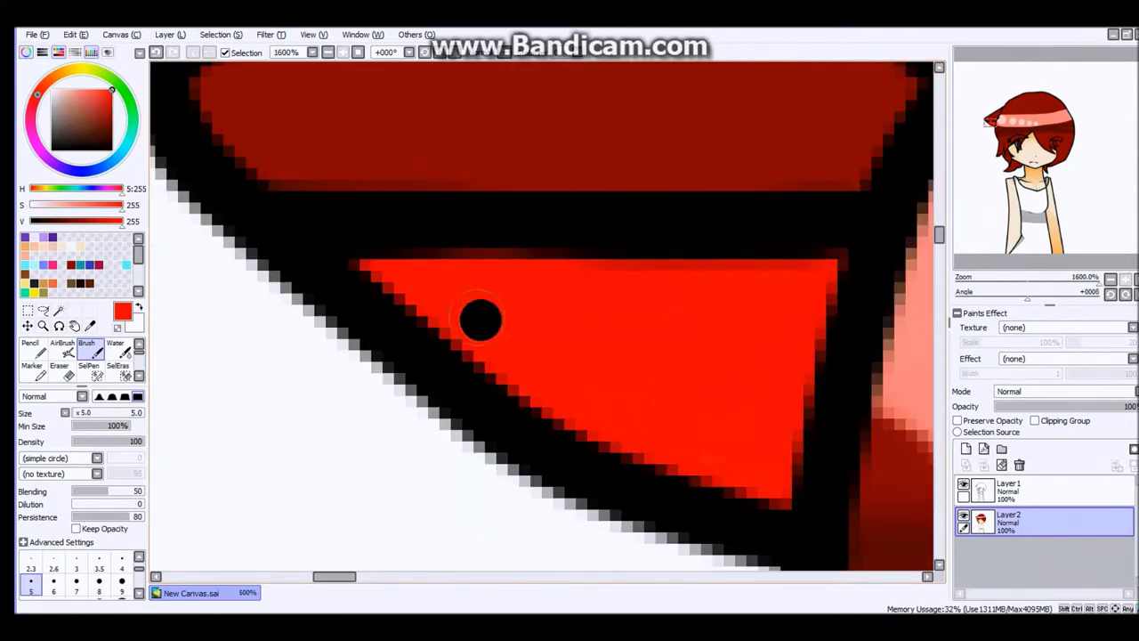
Shade the upper part of the inner ear with the hair's dark red and soften it with the Blur tool.
scroll(471, 308, down, 1)
alt+click(382, 294)
mouse_move(432, 356)
mouse_down()
mouse_move(679, 419)
mouse_move(719, 363)
mouse_up()
key(r)
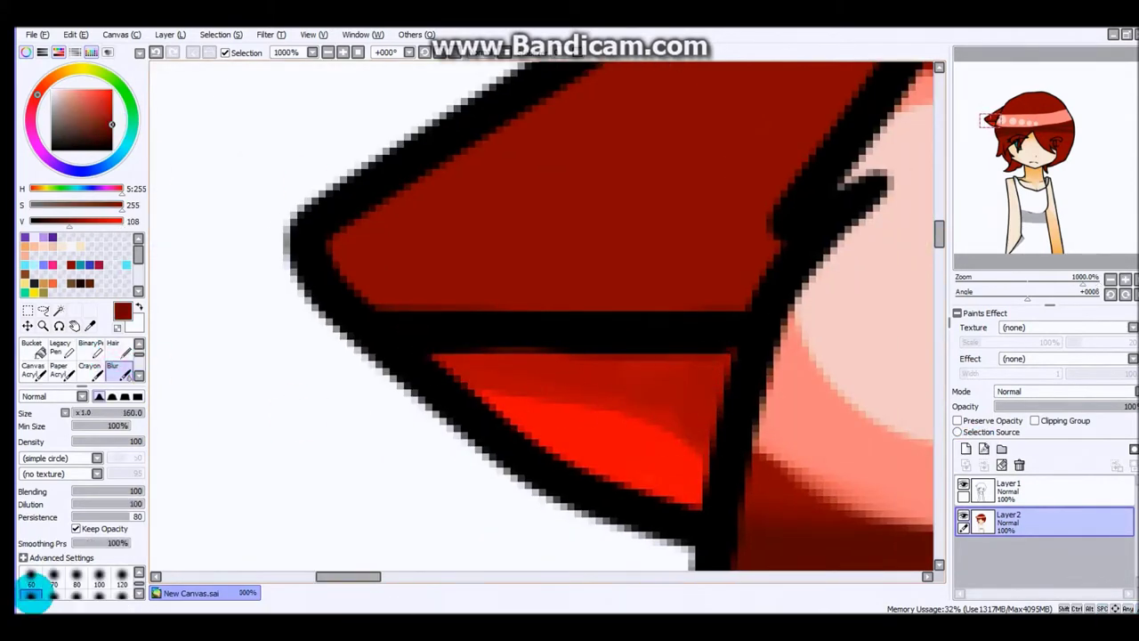
scroll(544, 381, down, 1)
Add a black shadow in the upper corner of the inner ear and blend it with the Blur tool at size 5.
key(b)
alt+click(275, 247)
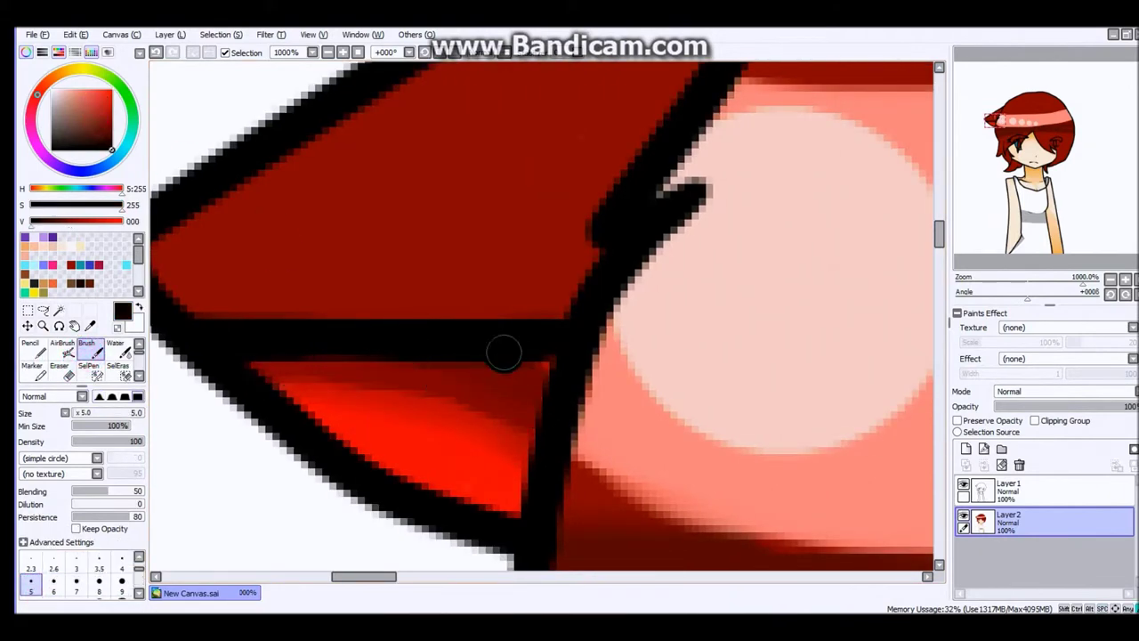
drag(564, 413, 459, 416)
key(r)
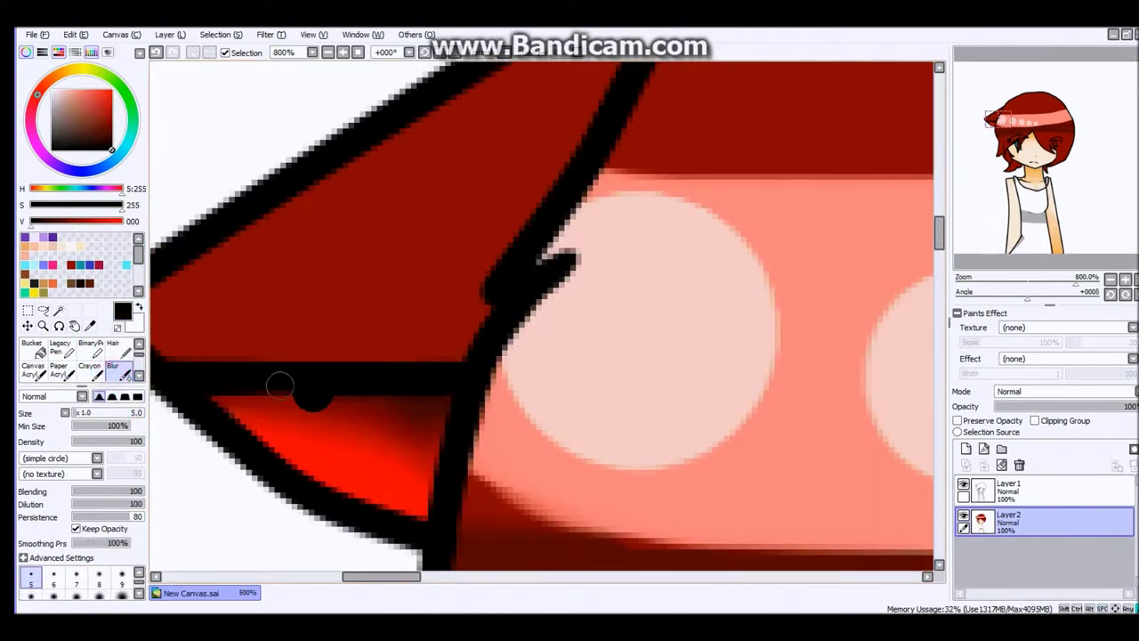
scroll(447, 418, down, 2)
scroll(183, 330, up, 2)
Draw a black shadow on the neck under the jaw with the Pencil at size 5 on the line art layer.
key(n)
scroll(430, 367, down, 3)
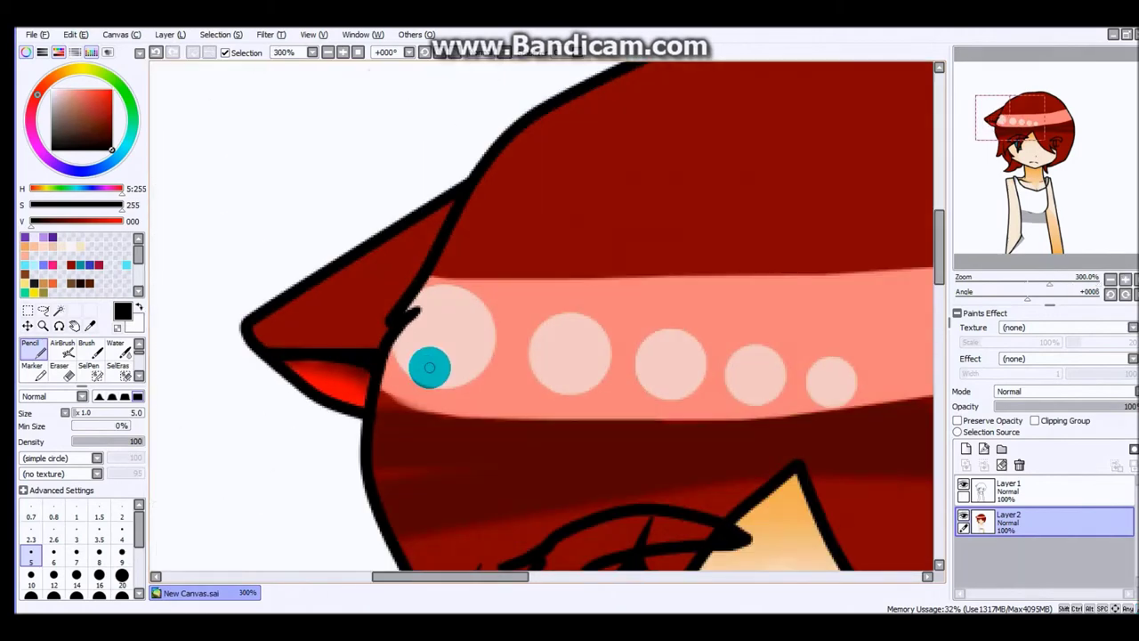
scroll(430, 368, up, 2)
click(979, 490)
scroll(522, 469, up, 1)
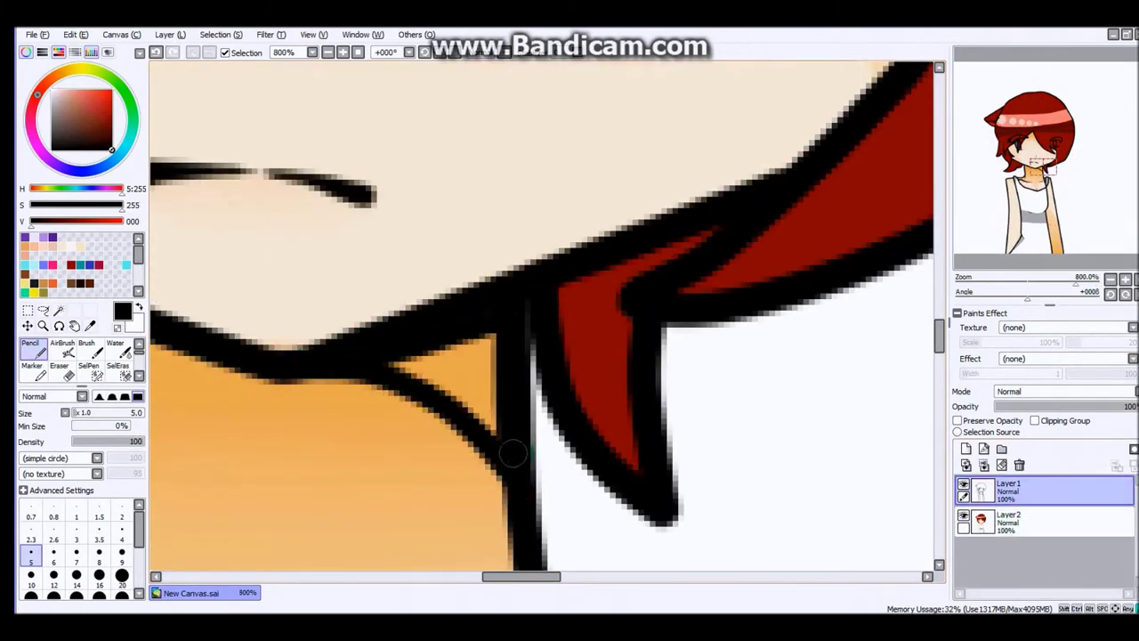
scroll(423, 356, down, 5)
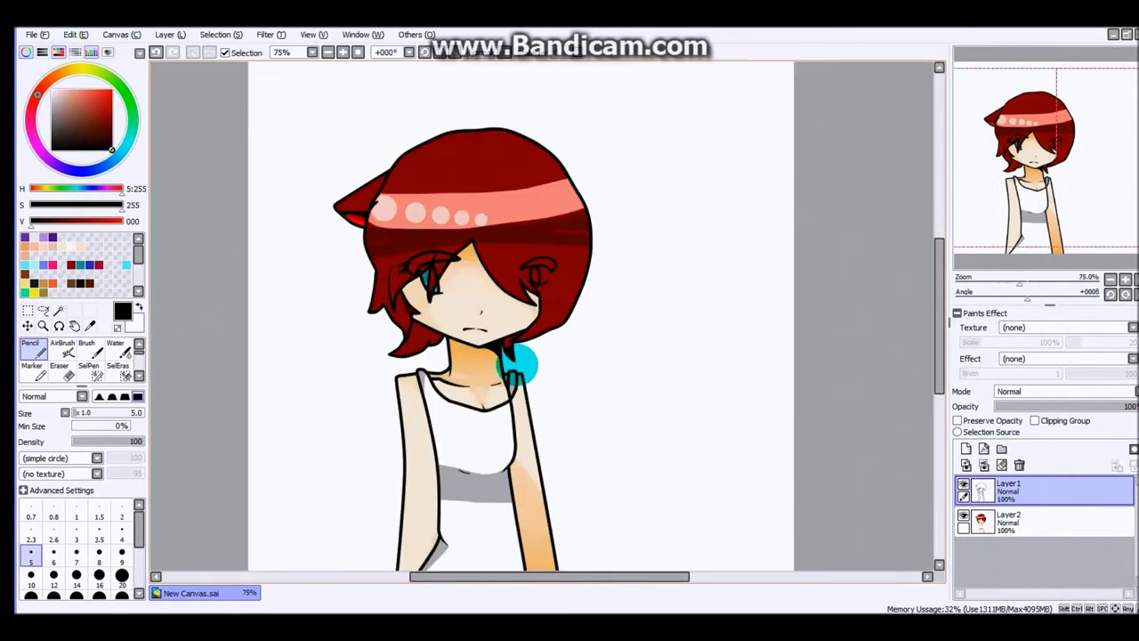
click(1019, 465)
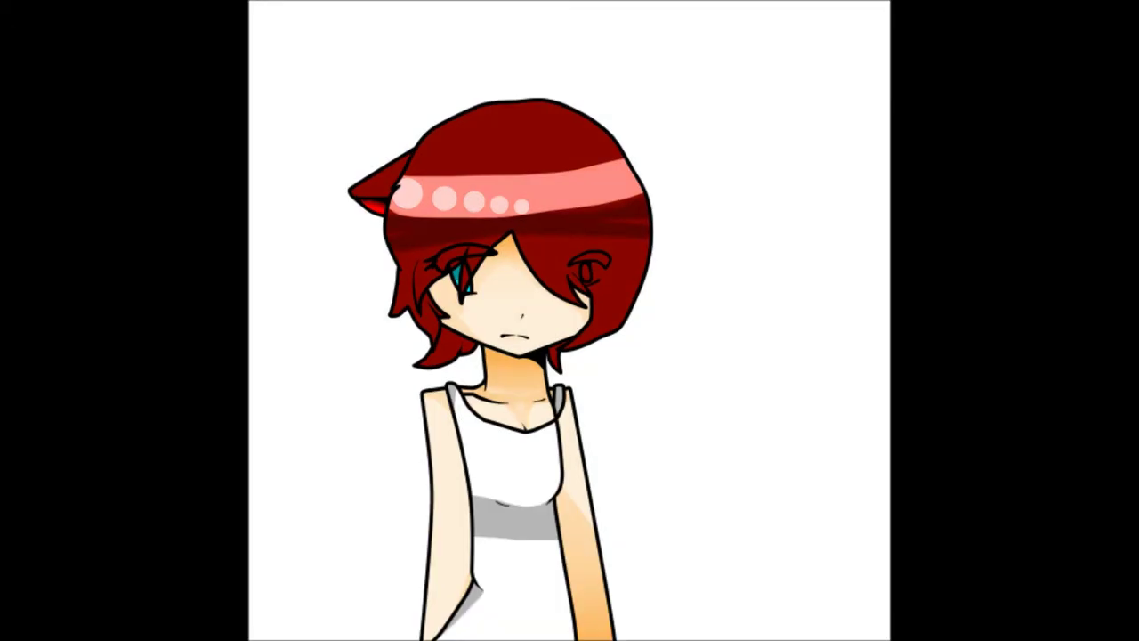